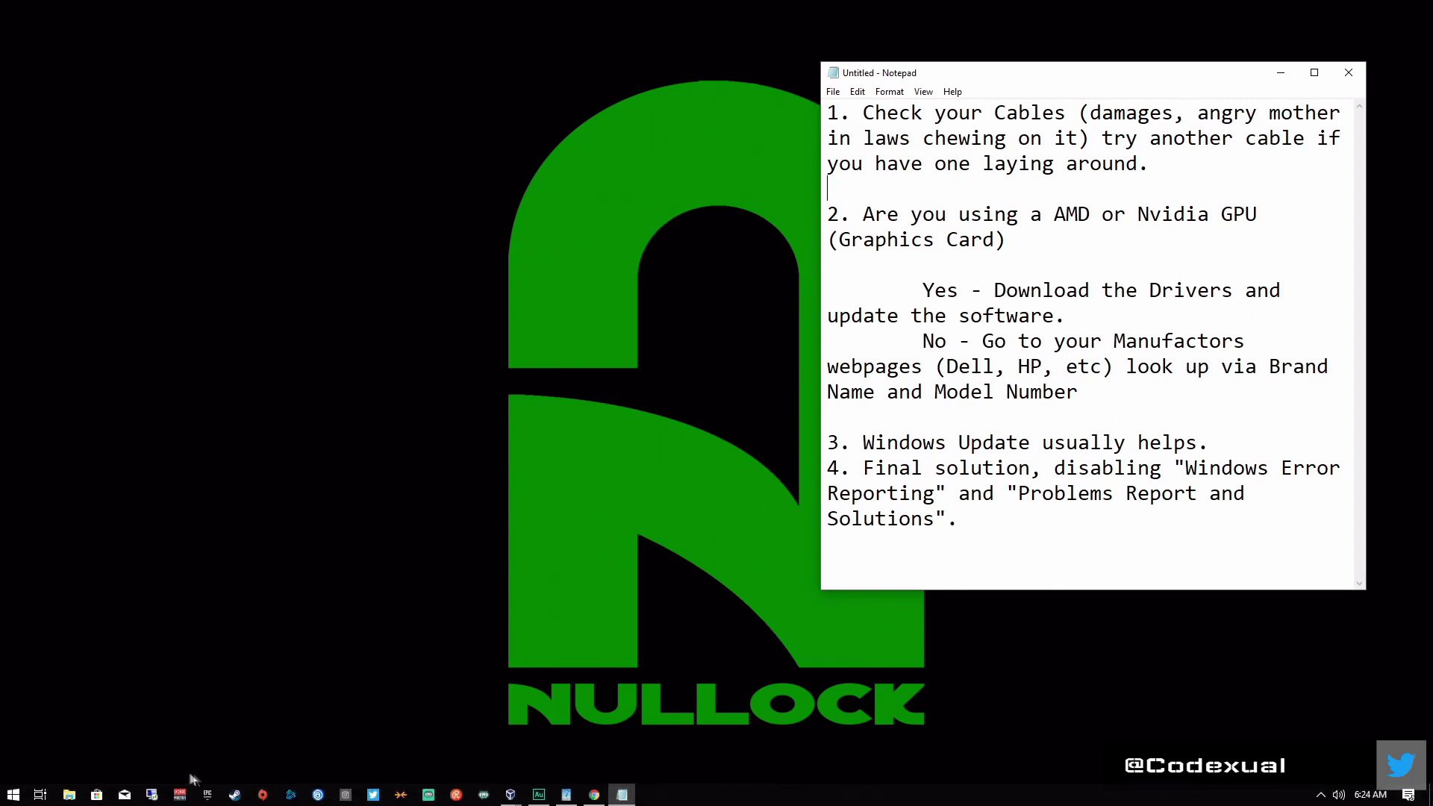
Highlight the Check your Cables step and its examples in the notes, then show Chrome's cable images.
{"action": "left_click_drag", "start_coordinate": [866, 104], "coordinate": [1065, 99]}
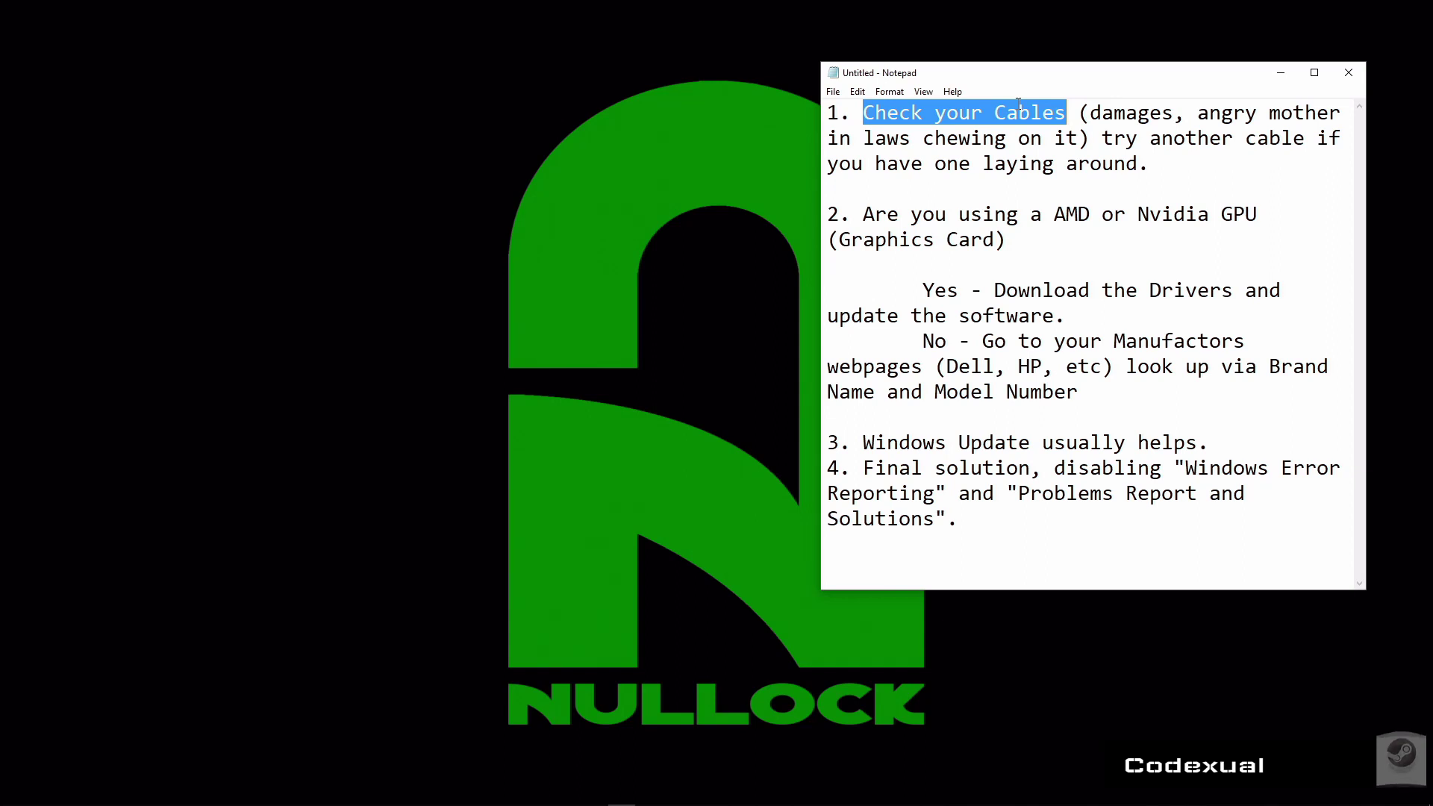
{"action": "left_click", "coordinate": [1100, 116]}
{"action": "left_click_drag", "start_coordinate": [1195, 116], "coordinate": [1078, 138]}
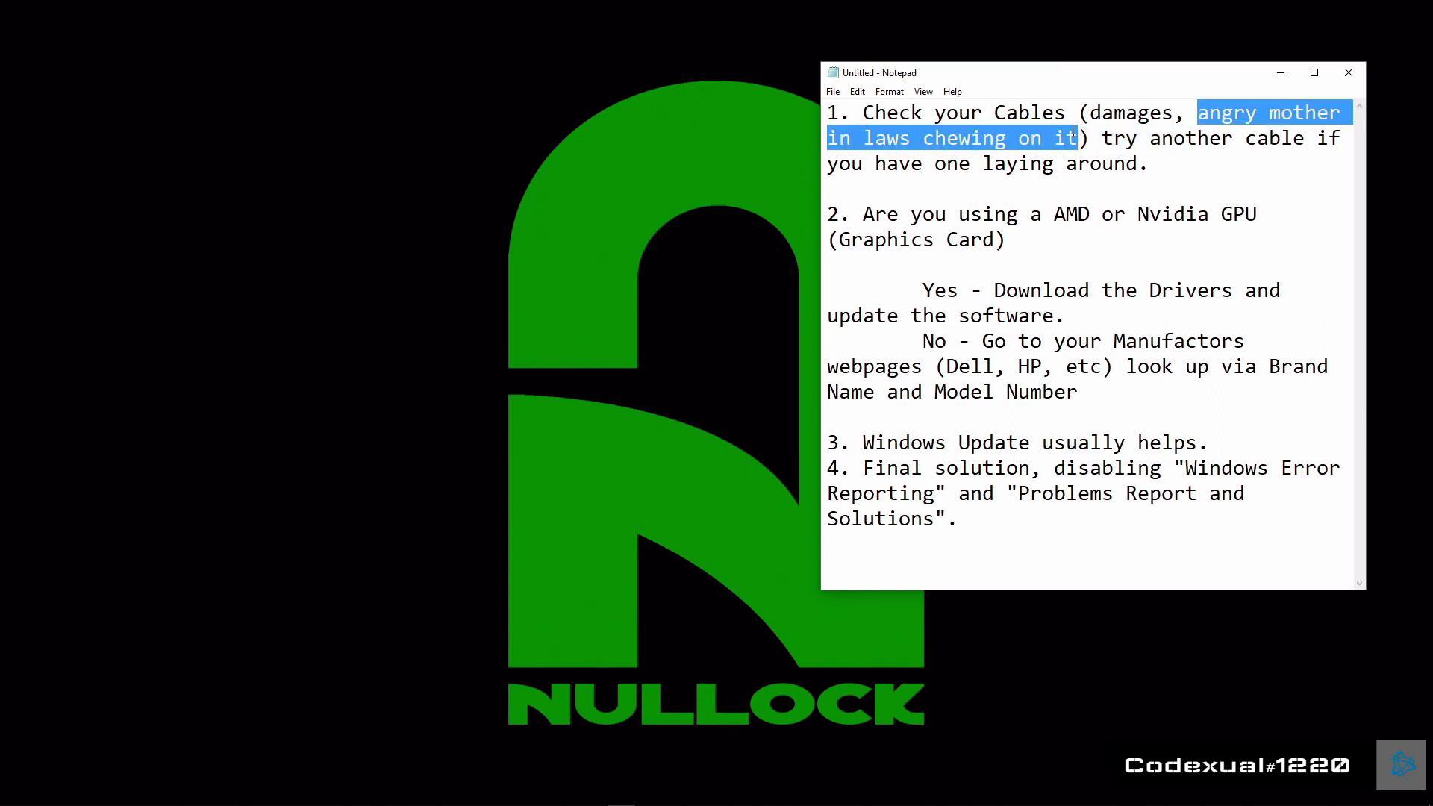
{"action": "left_click", "coordinate": [1077, 139]}
{"action": "left_click_drag", "start_coordinate": [1077, 138], "coordinate": [1055, 113]}
{"action": "left_click", "coordinate": [1055, 113]}
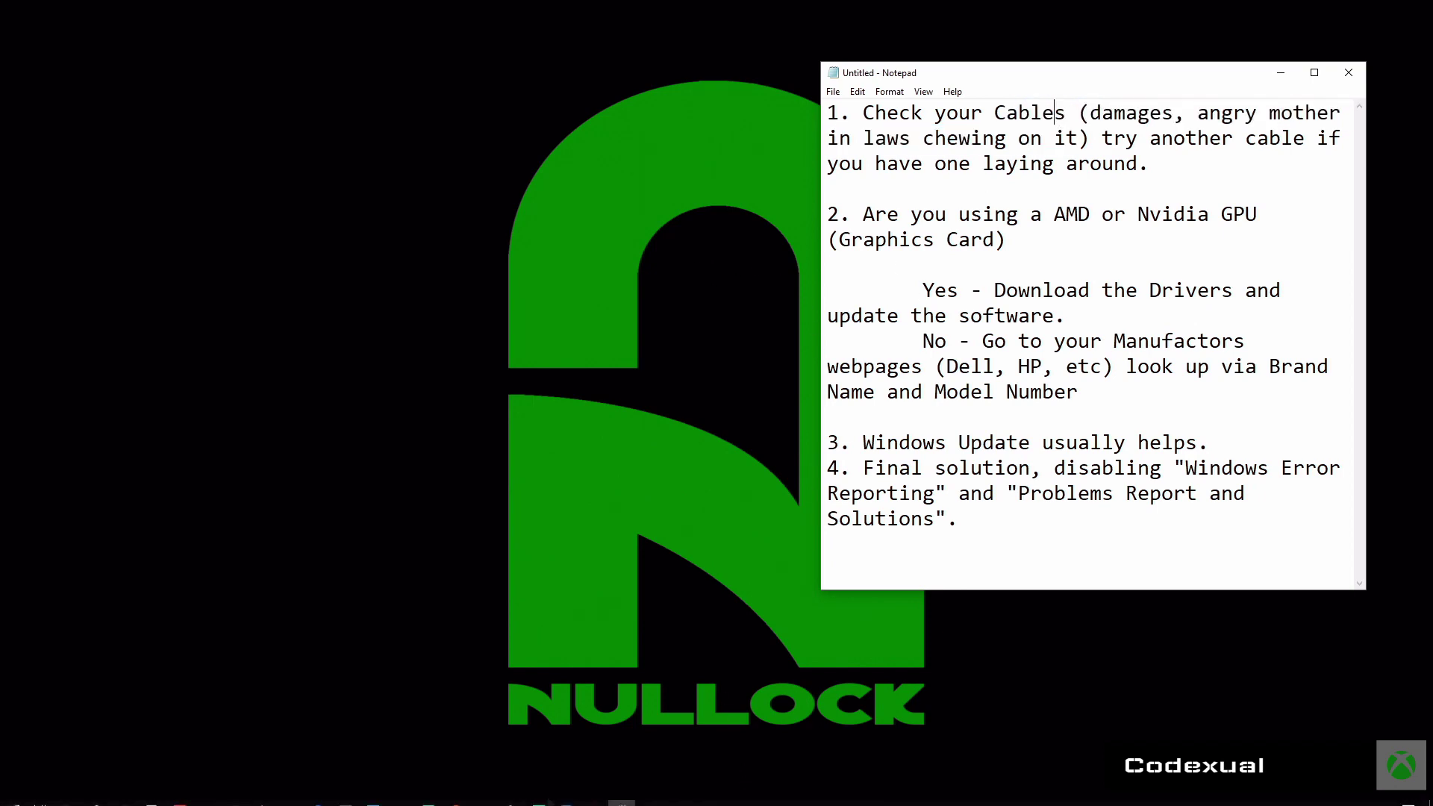
{"action": "left_click", "coordinate": [591, 794]}
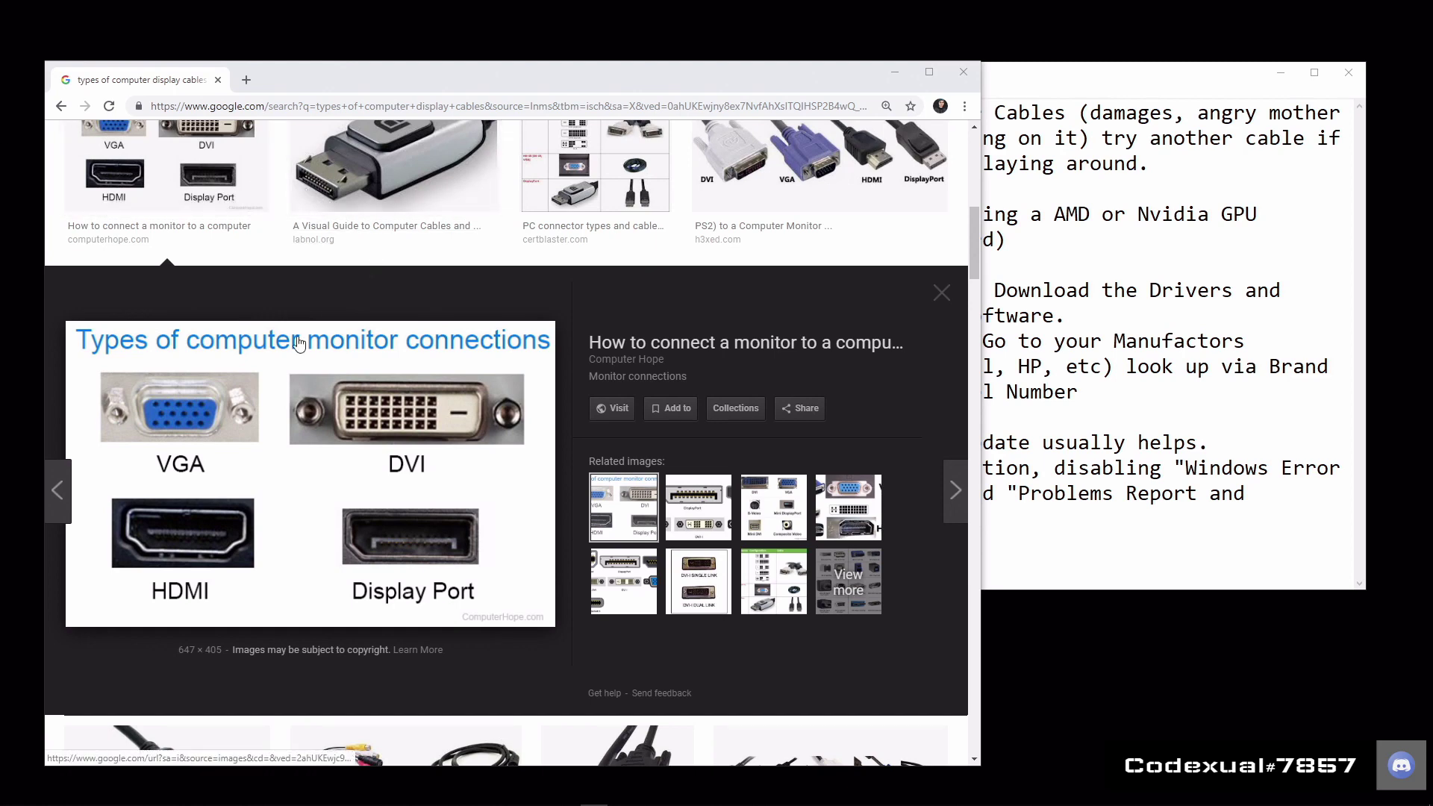
Highlight Nvidia in step 2 of the notes, then return to the cable image results.
{"action": "left_click", "coordinate": [1074, 221]}
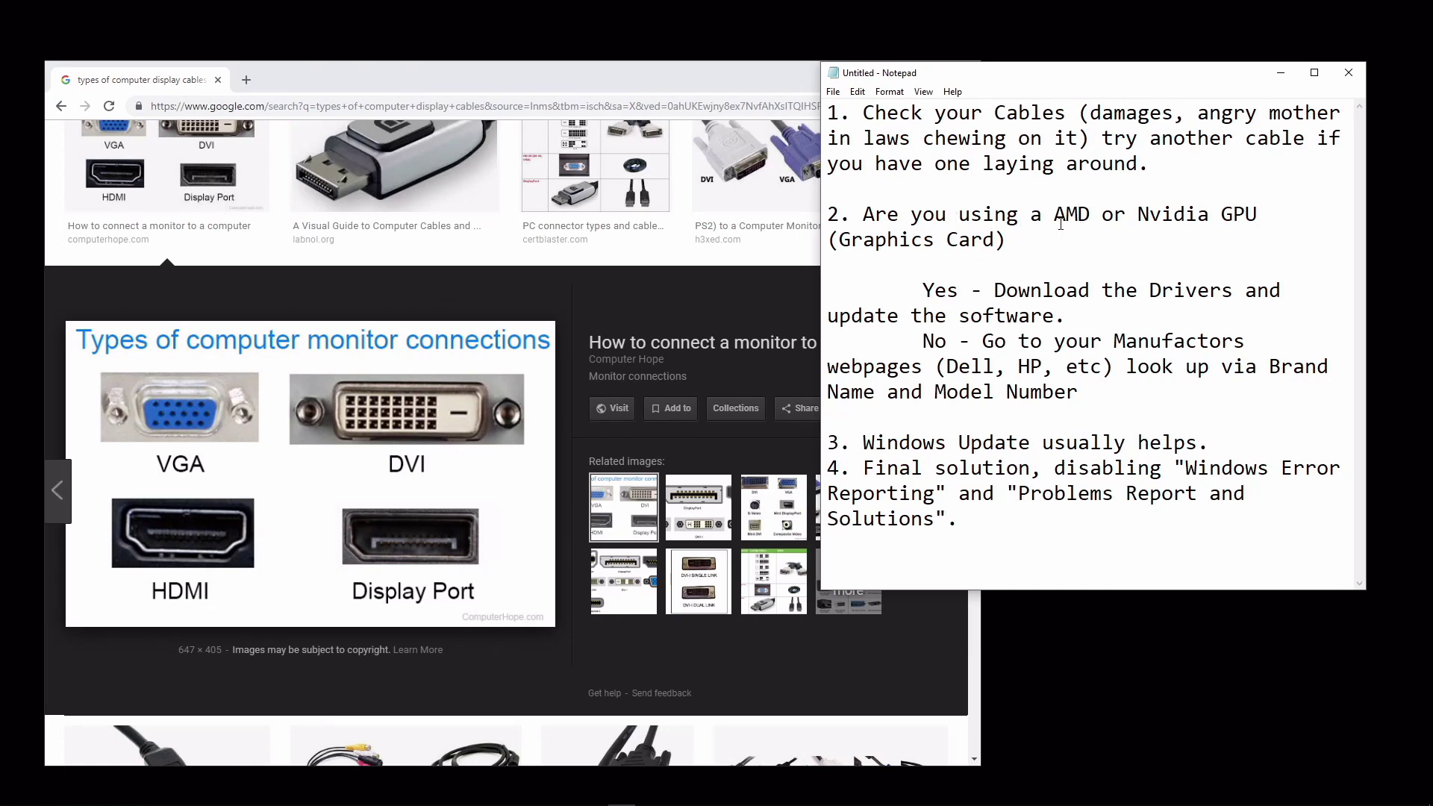
{"action": "left_click_drag", "start_coordinate": [1146, 219], "coordinate": [1202, 217]}
{"action": "left_click", "coordinate": [1192, 217]}
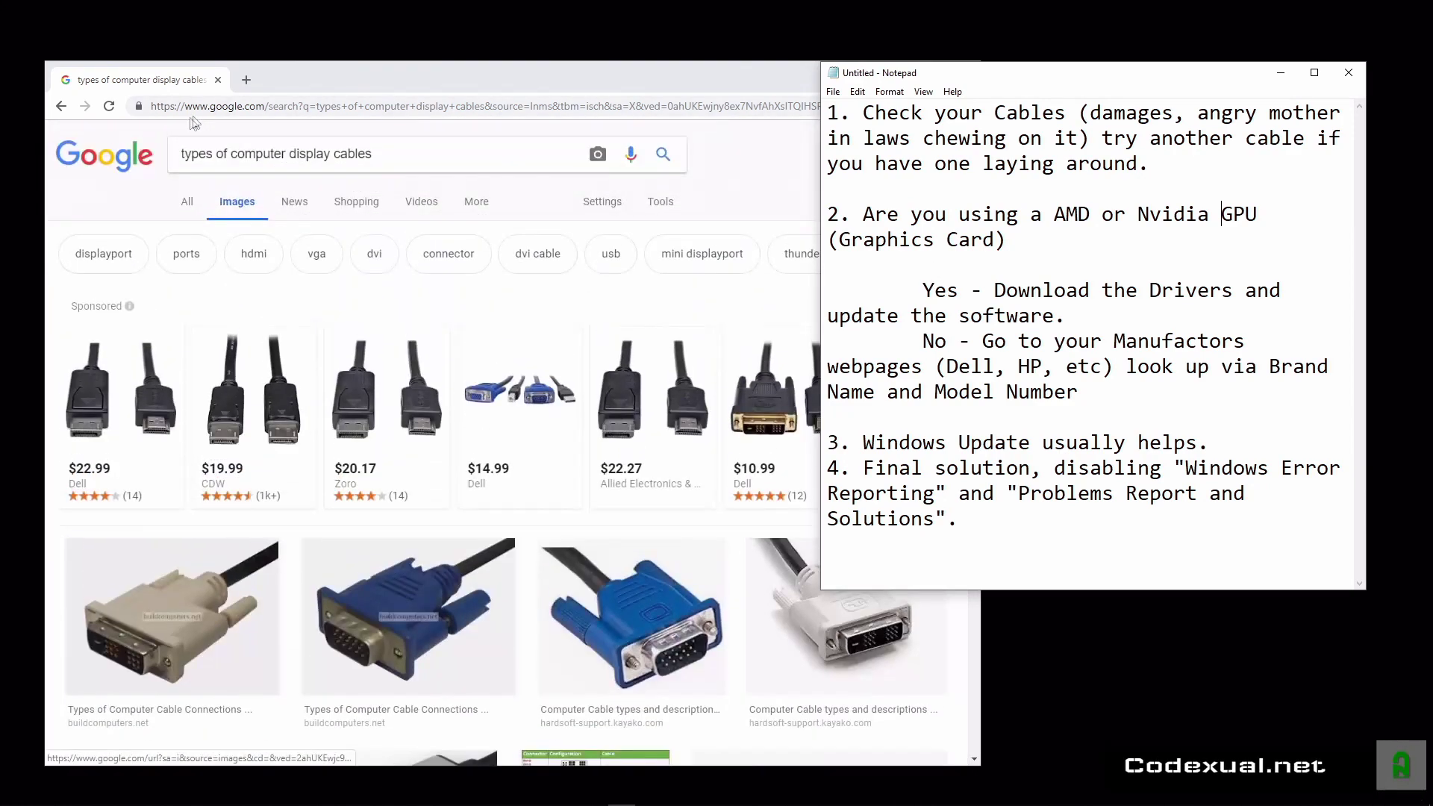
{"action": "left_click", "coordinate": [105, 154]}
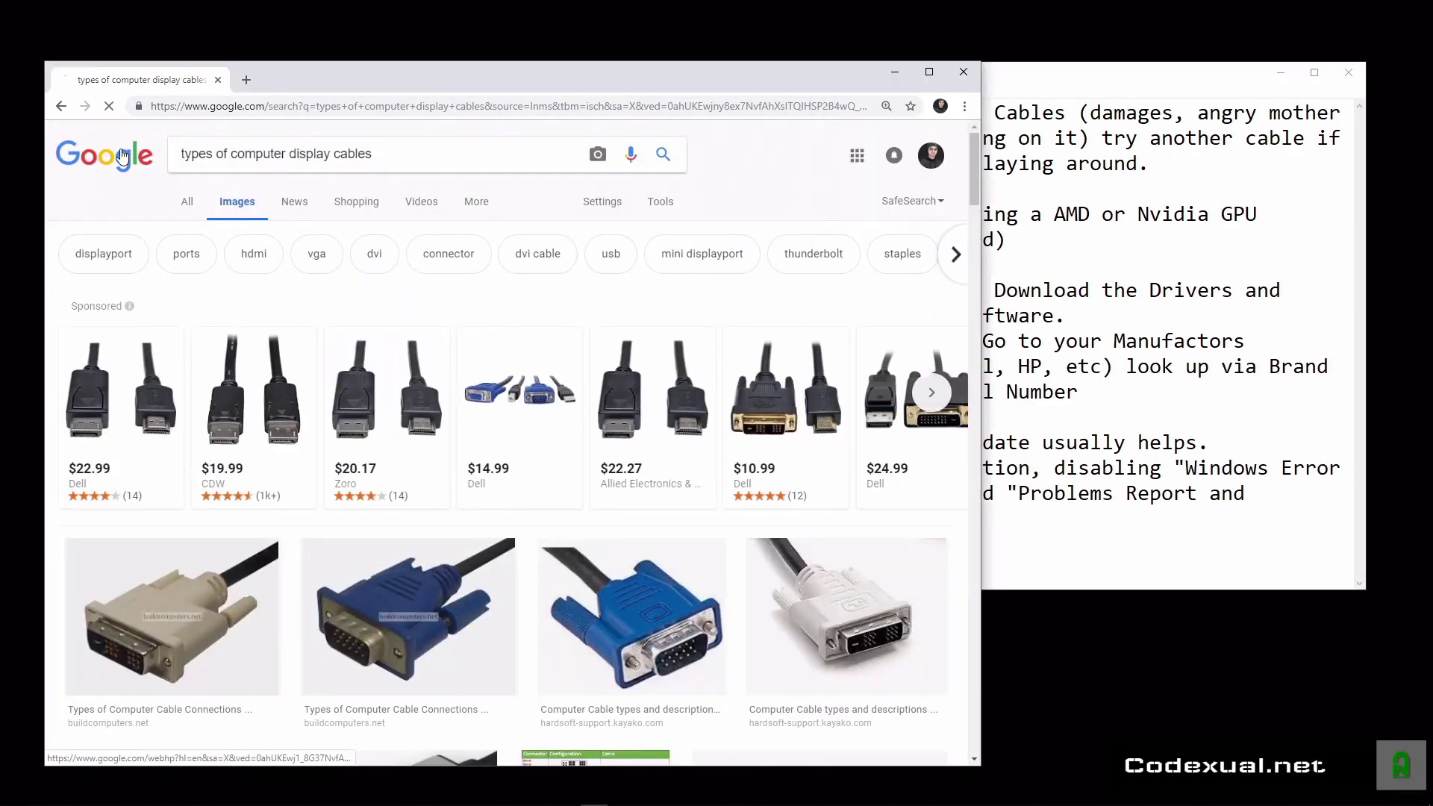
Search Google for 'amd drivers', browse AMD's Drivers and Support page, and go back.
{"action": "left_click", "coordinate": [348, 399]}
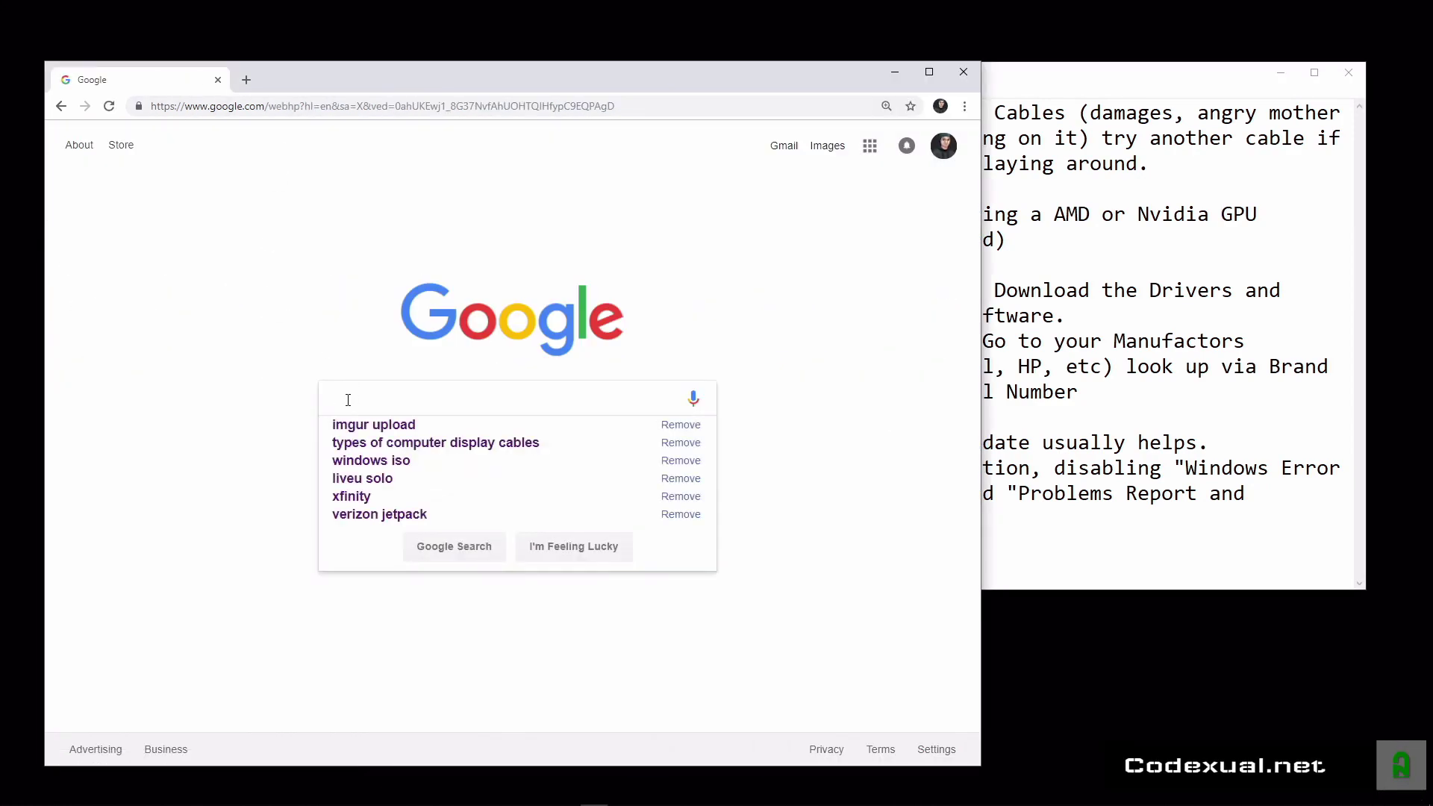
{"action": "type", "text": "amd dr"}
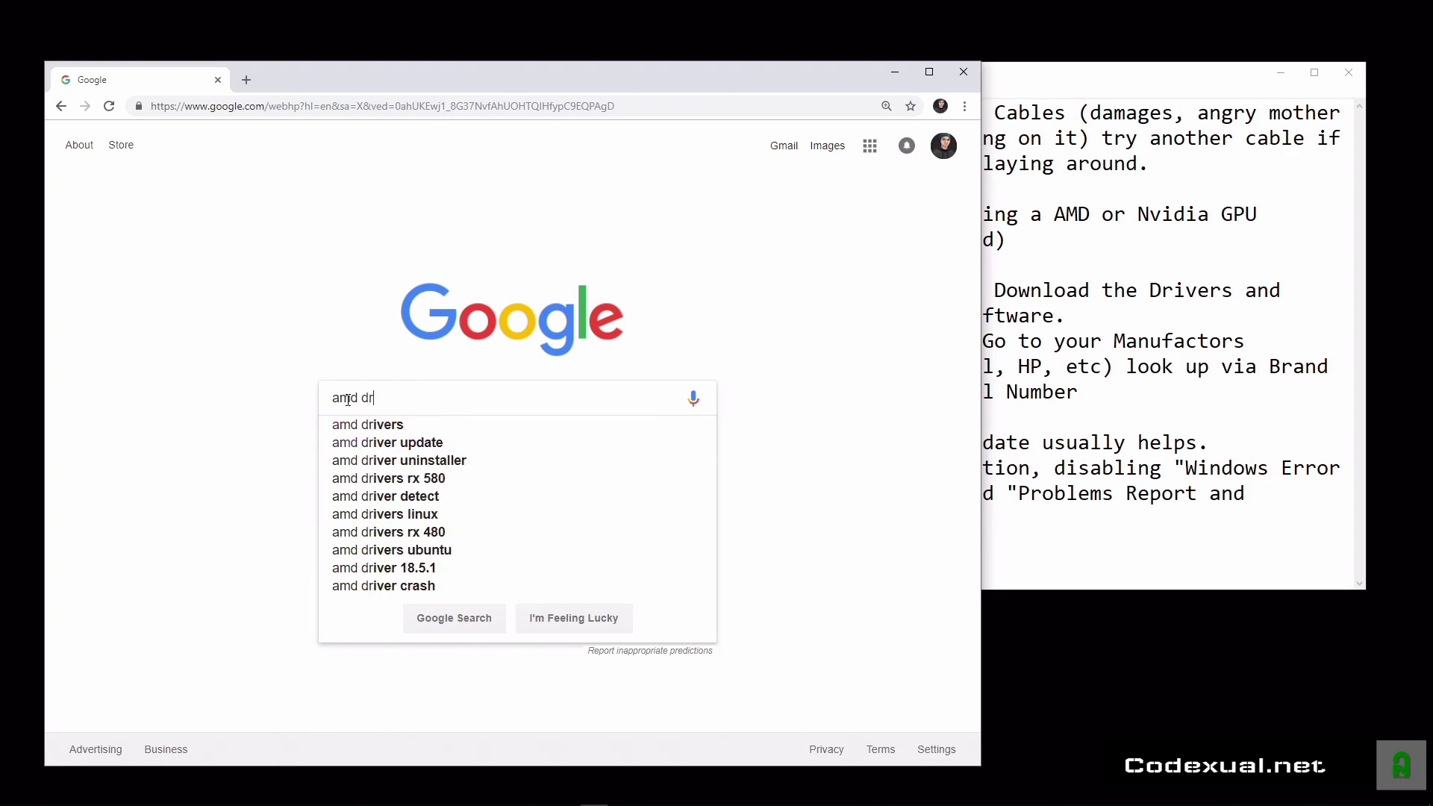
{"action": "type", "text": "ivers"}
{"action": "key", "text": "Return"}
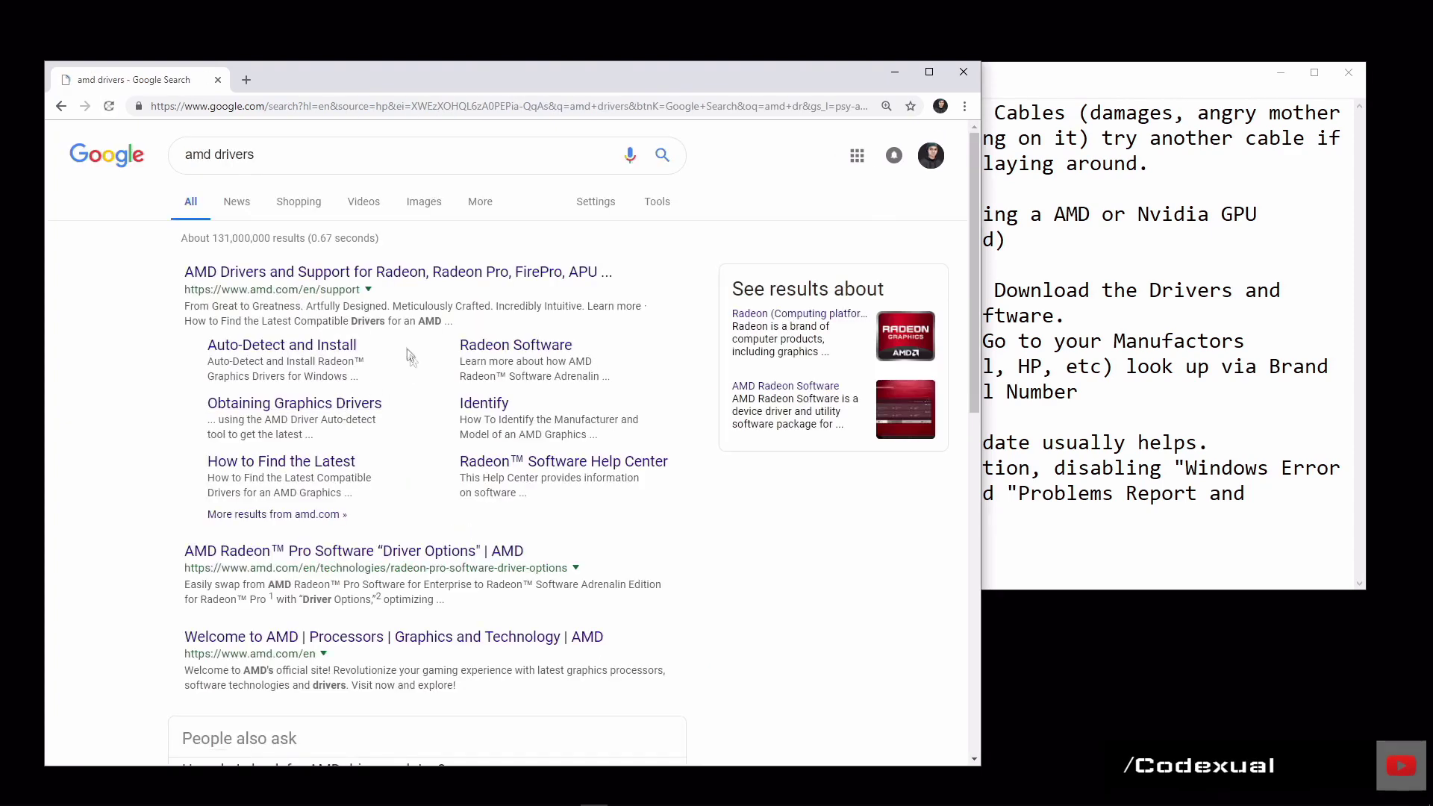
{"action": "left_click", "coordinate": [390, 271]}
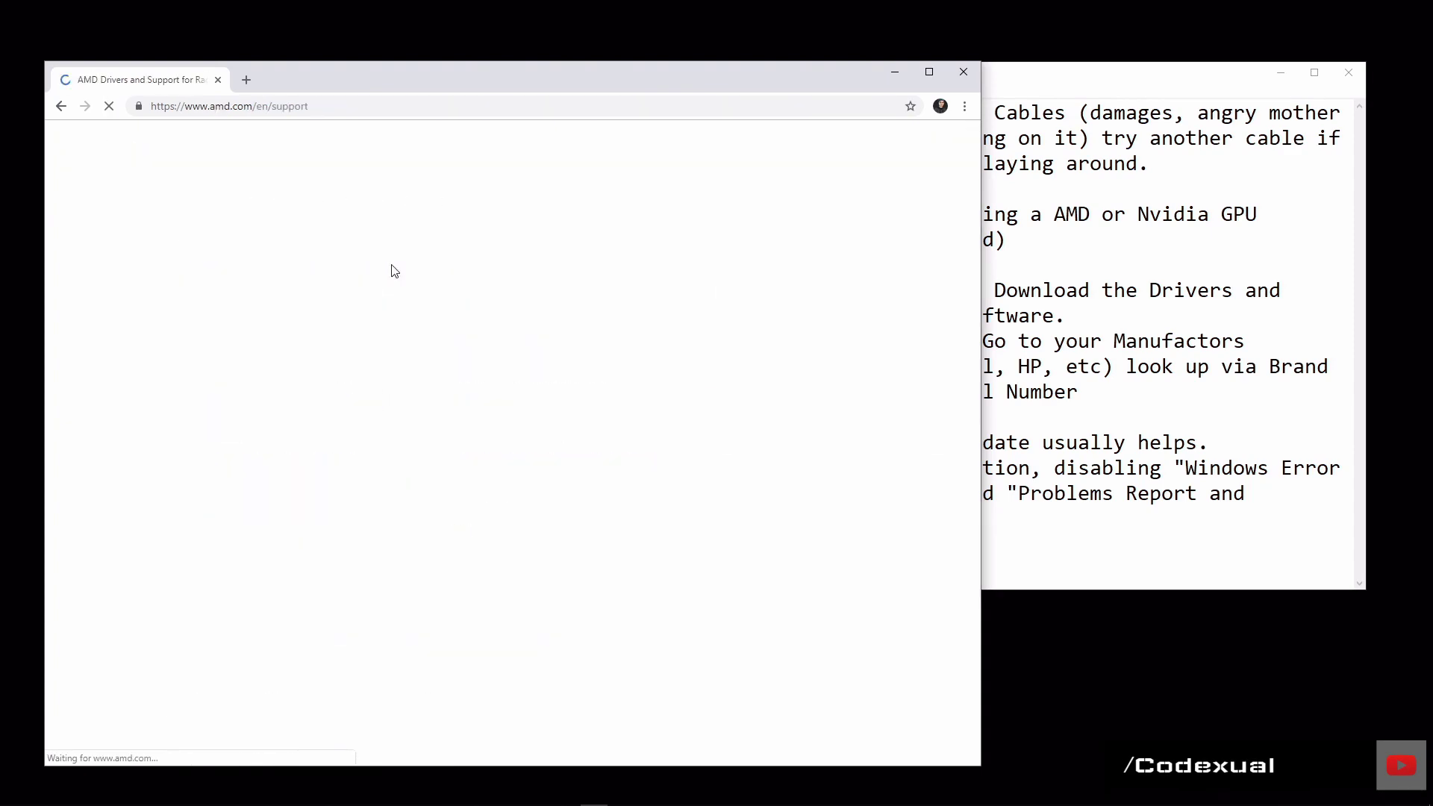
{"action": "scroll", "coordinate": [440, 534], "scroll_direction": "down", "scroll_amount": 1}
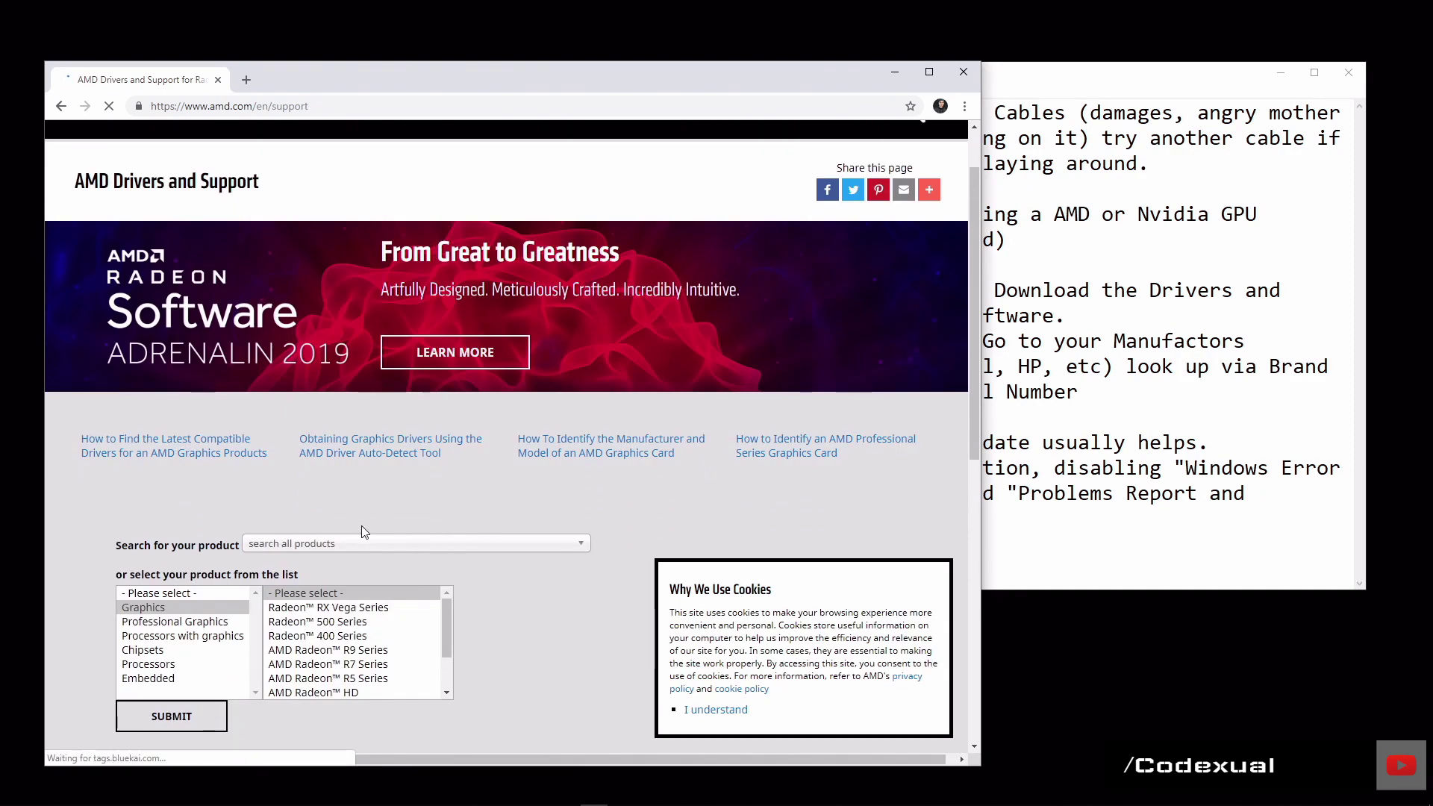
{"action": "scroll", "coordinate": [562, 521], "scroll_direction": "down", "scroll_amount": 5}
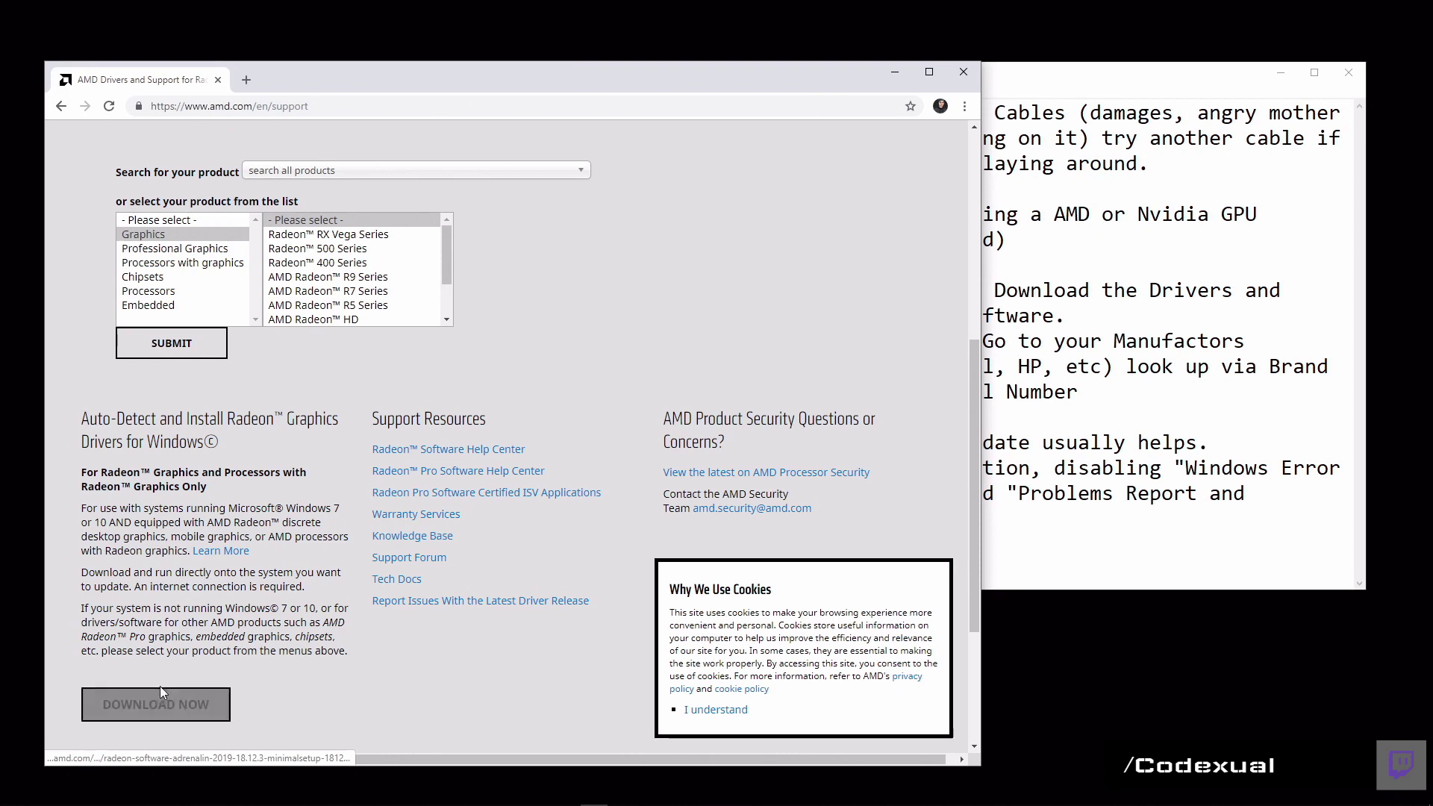
{"action": "key", "text": "alt+Left"}
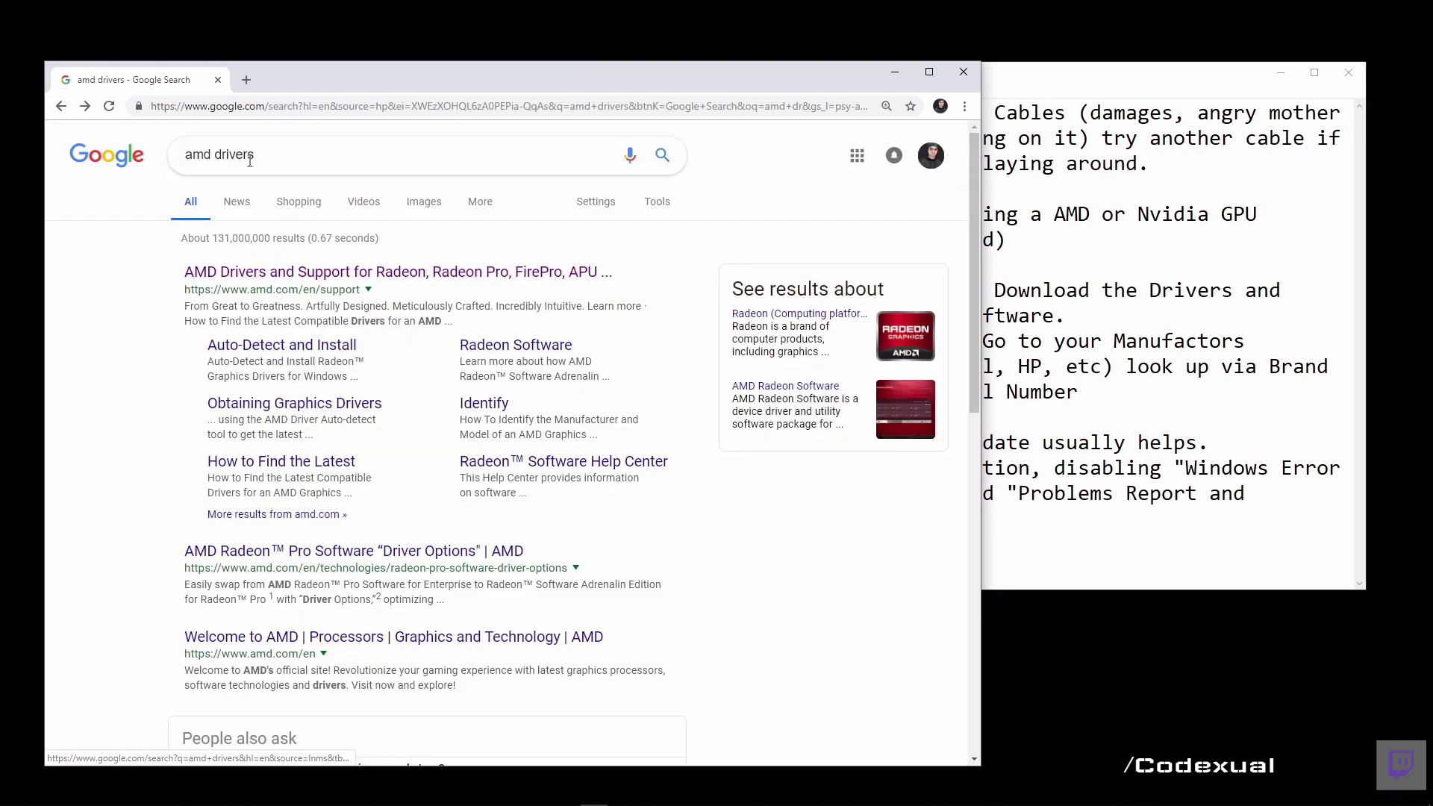
Change the search to 'nvidia drivers' and open NVIDIA's Download Drivers page.
{"action": "double_click", "coordinate": [214, 159]}
{"action": "type", "text": "nv"}
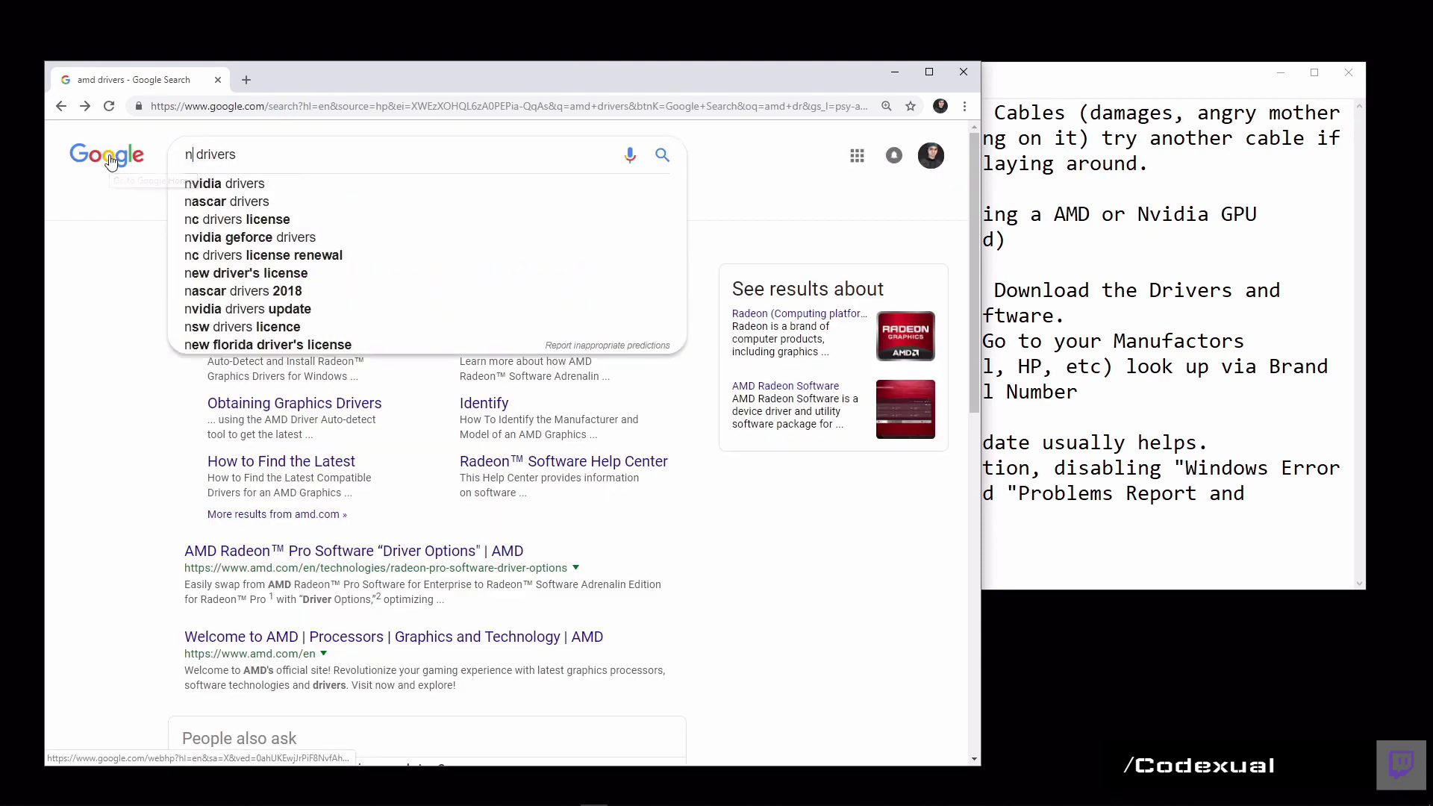
{"action": "key", "text": "Down"}
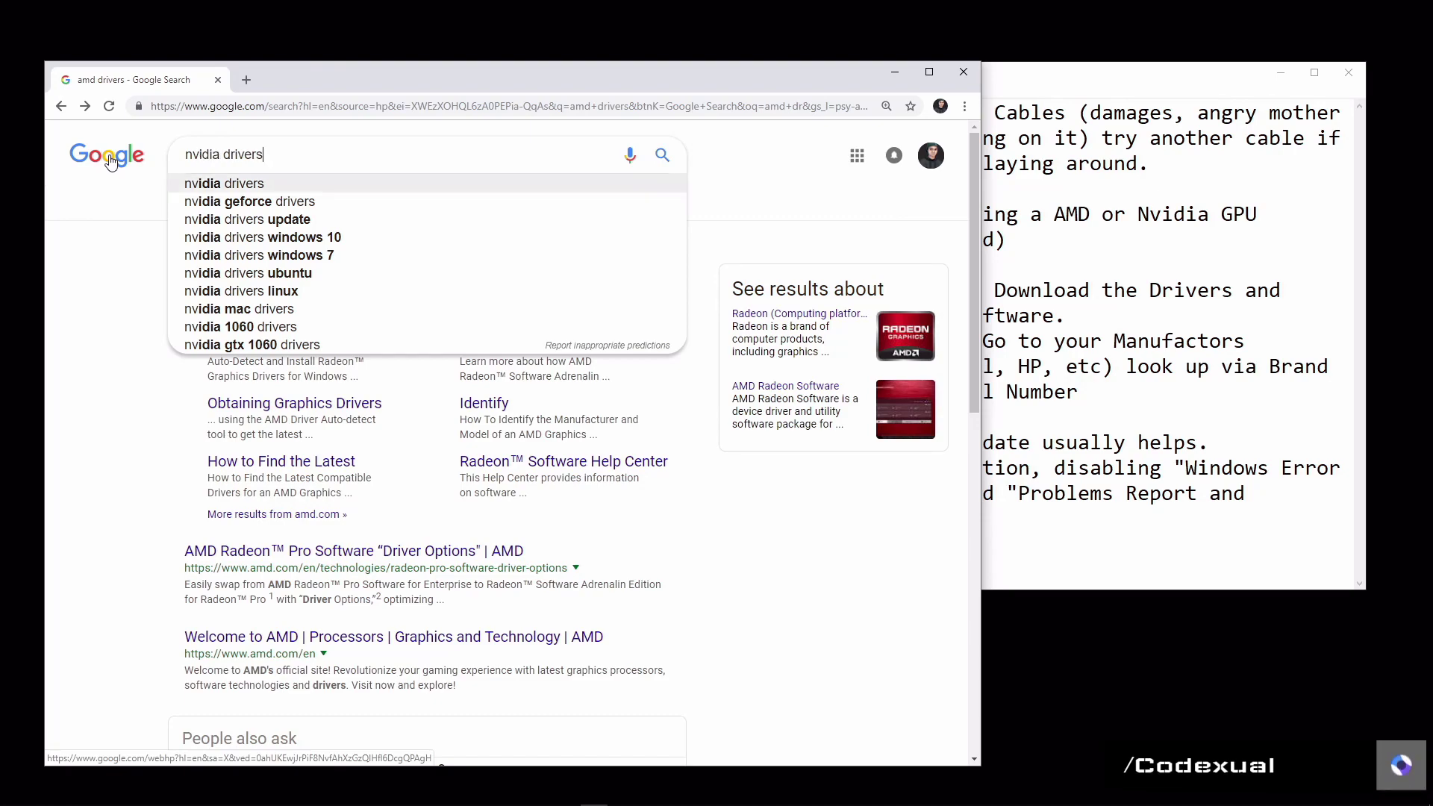
{"action": "key", "text": "Return"}
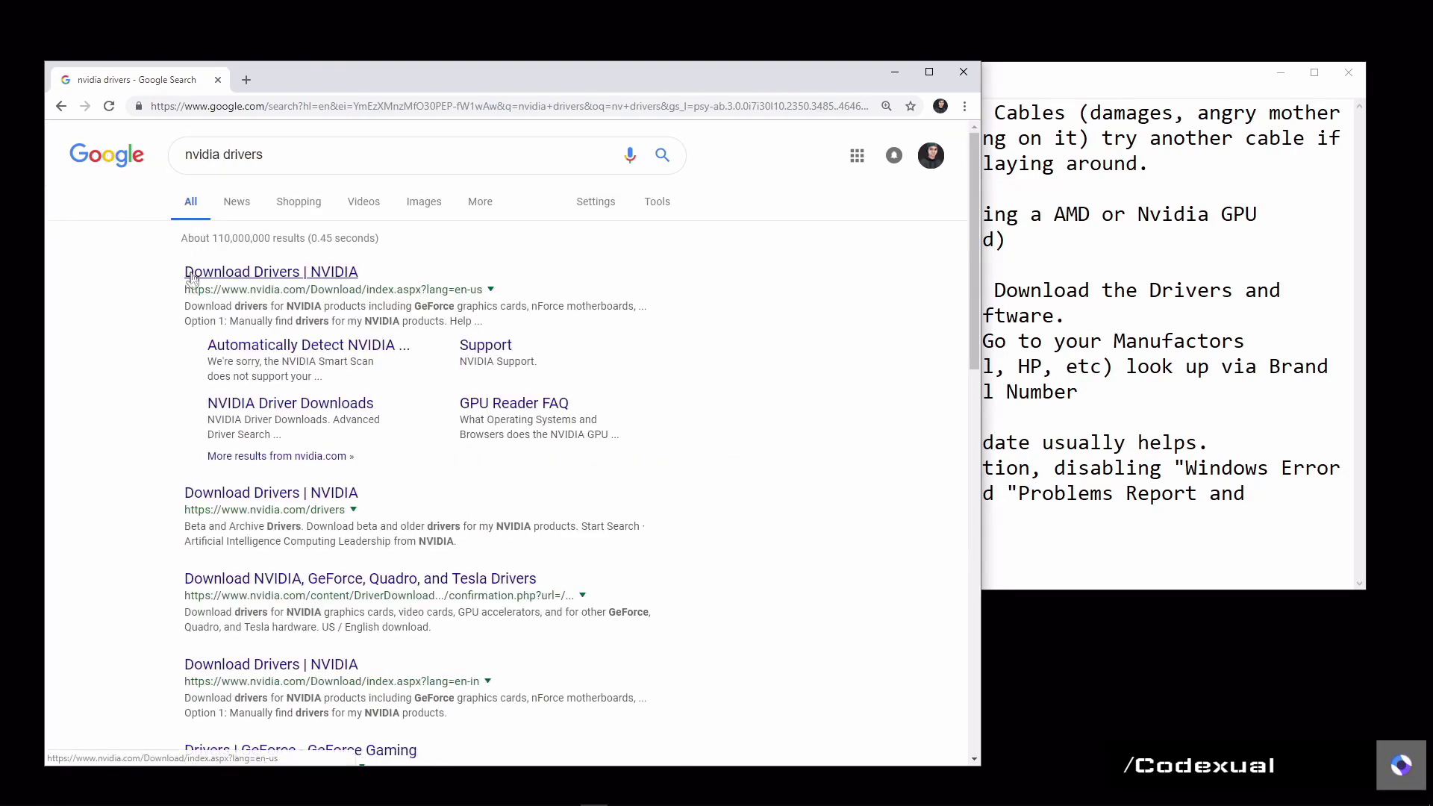
{"action": "left_click", "coordinate": [222, 276]}
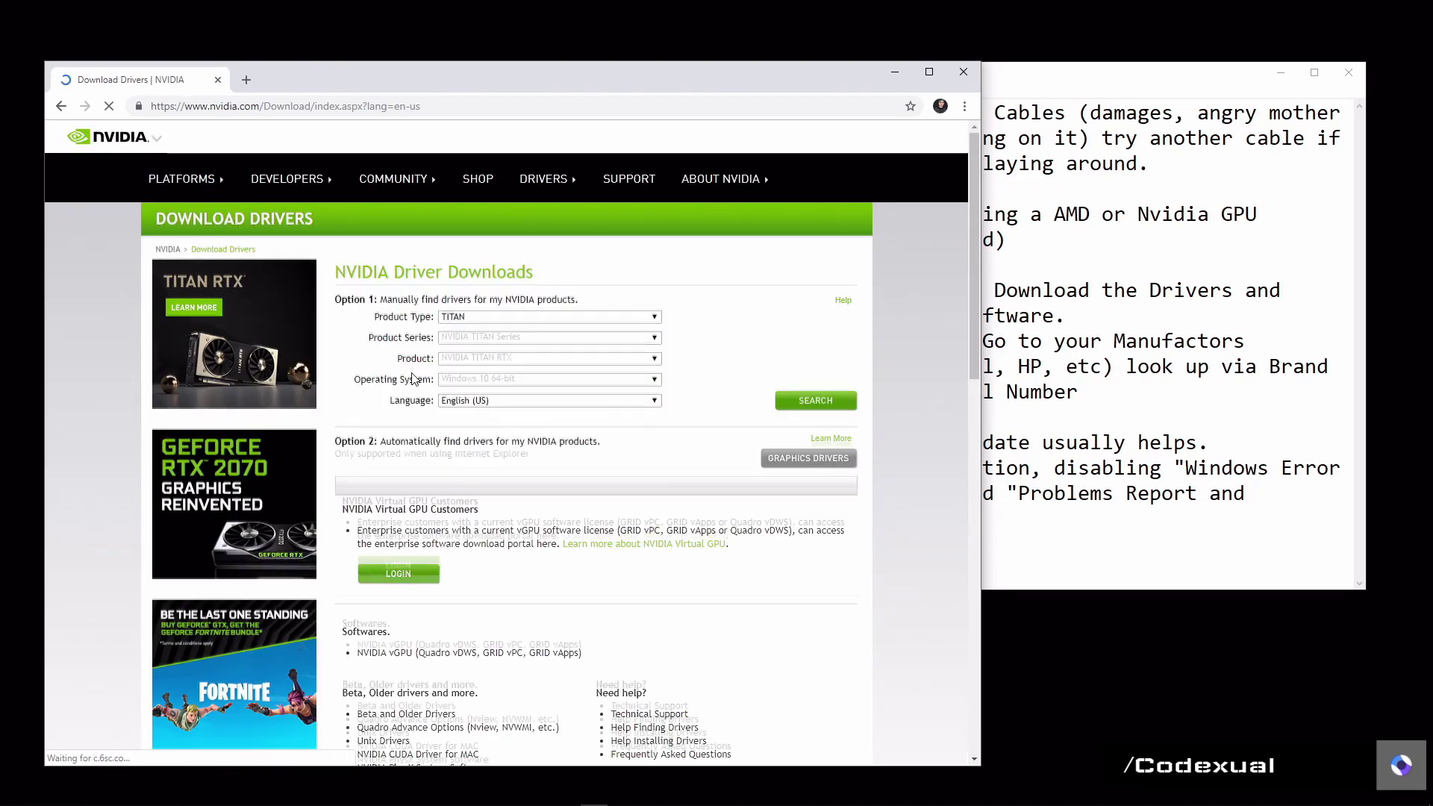
{"action": "scroll", "coordinate": [455, 412], "scroll_direction": "down", "scroll_amount": 2}
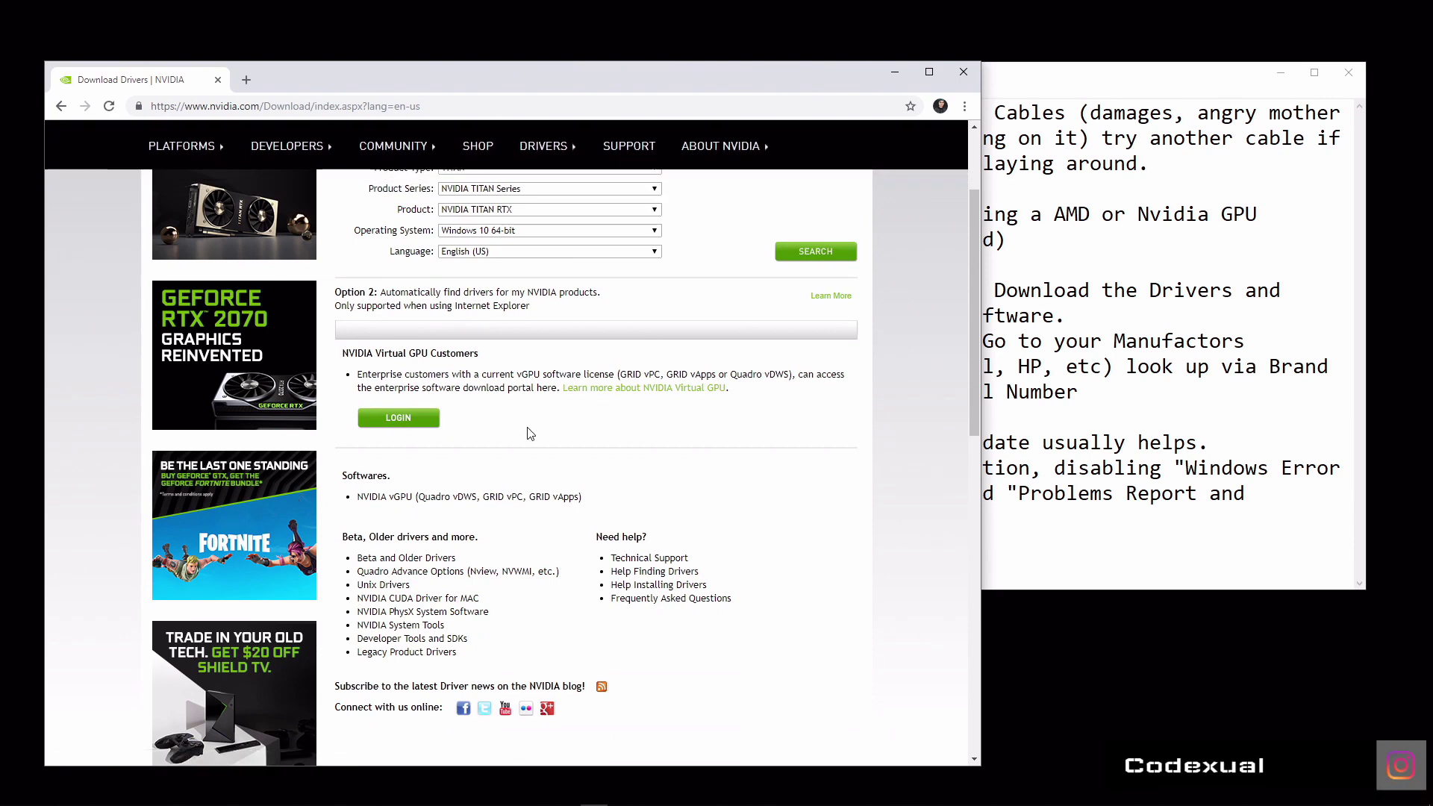
{"action": "key", "text": "super"}
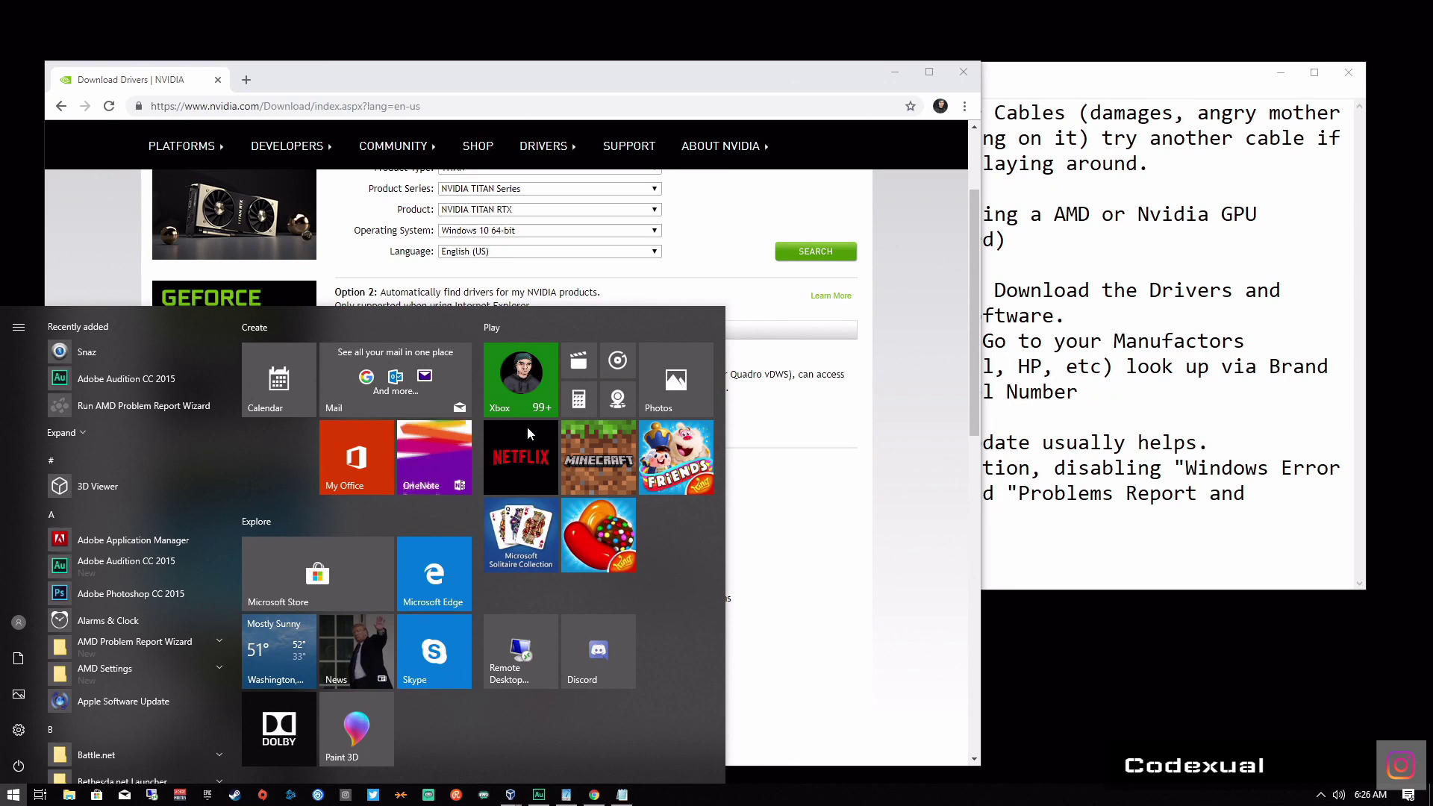
Open Device Manager via a 'dev' search and select Radeon RX 570 Series under Display adapters.
{"action": "key", "text": "super+s"}
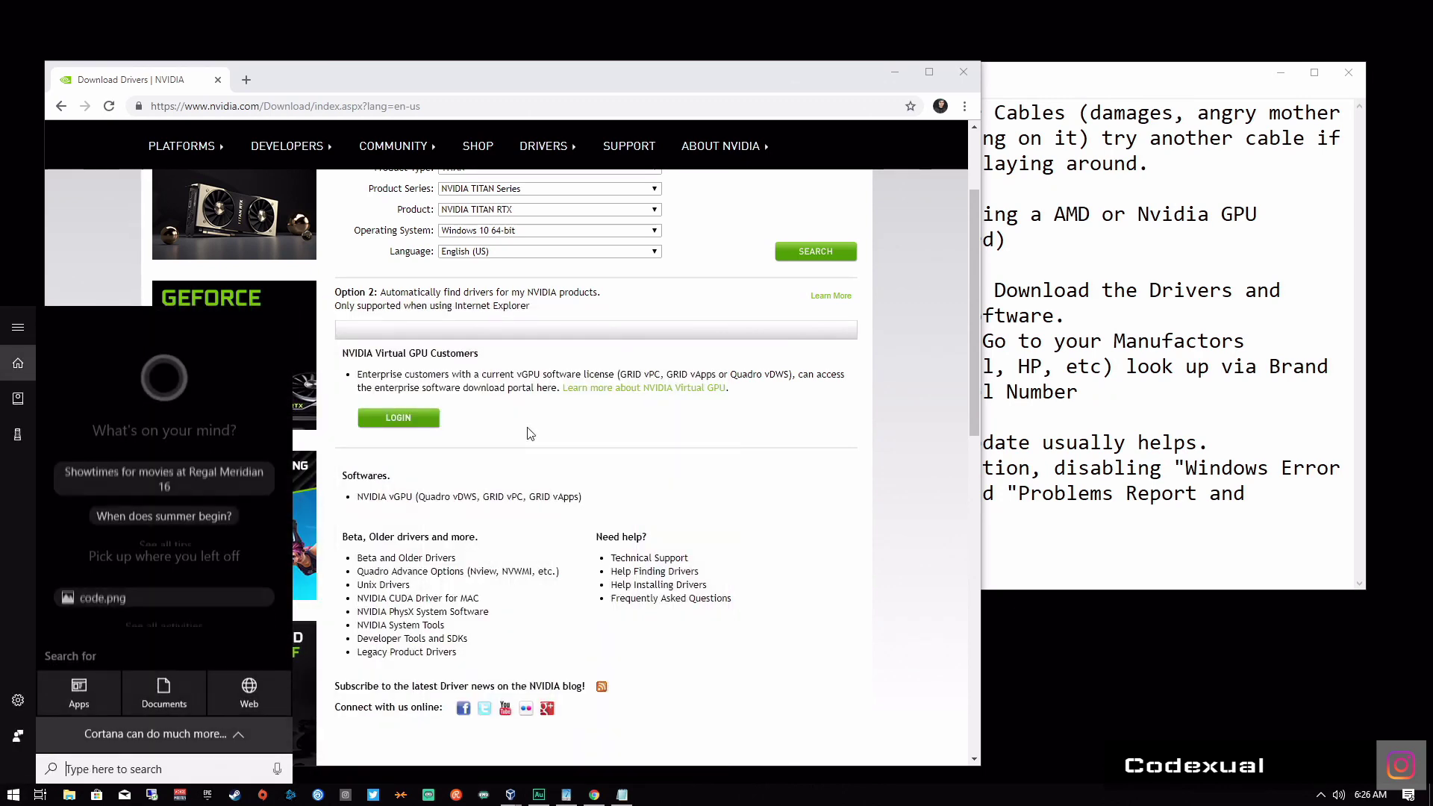
{"action": "type", "text": "dev"}
{"action": "key", "text": "Down"}
{"action": "key", "text": "Return"}
{"action": "left_click_drag", "start_coordinate": [227, 36], "coordinate": [373, 89]}
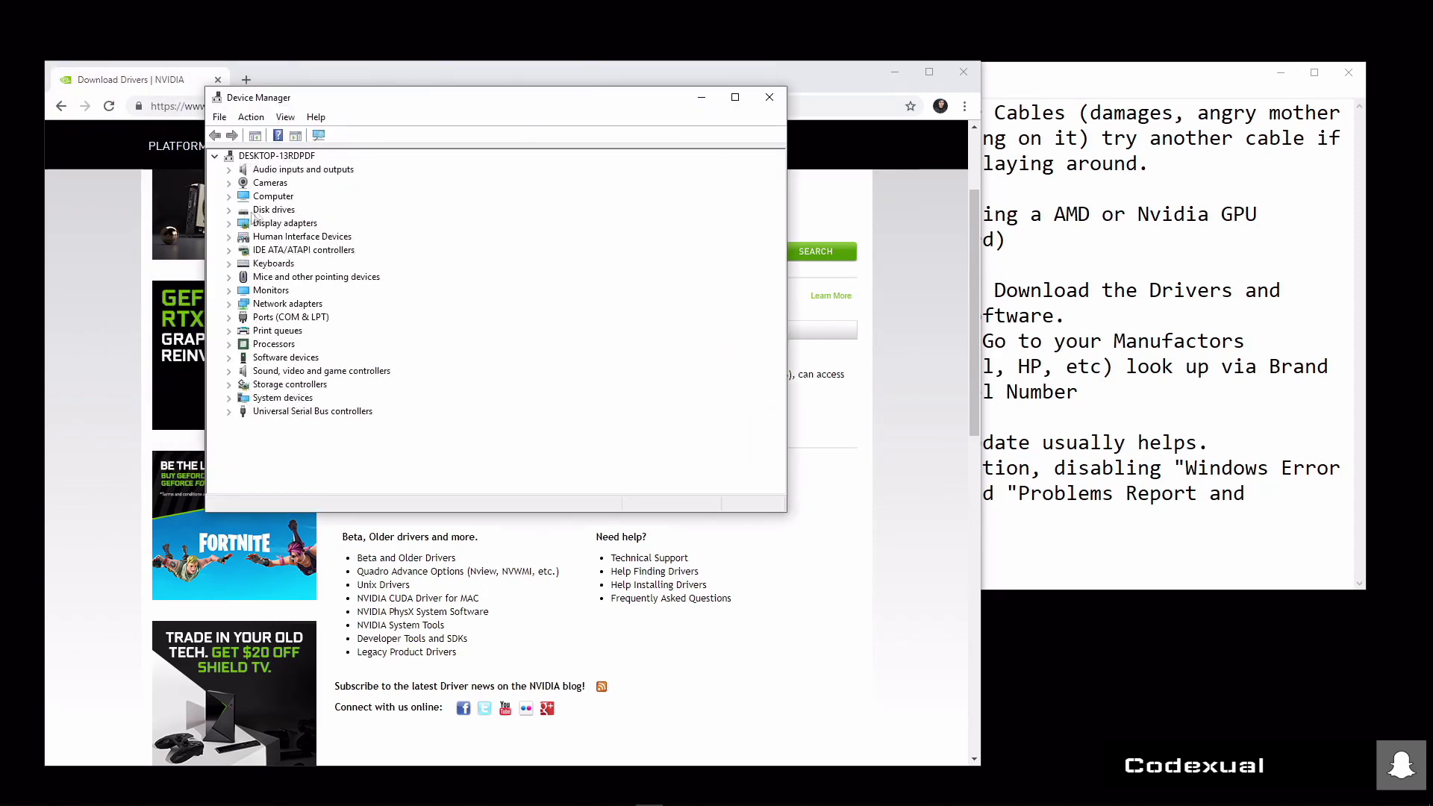
{"action": "left_click", "coordinate": [229, 223]}
{"action": "left_click", "coordinate": [308, 237]}
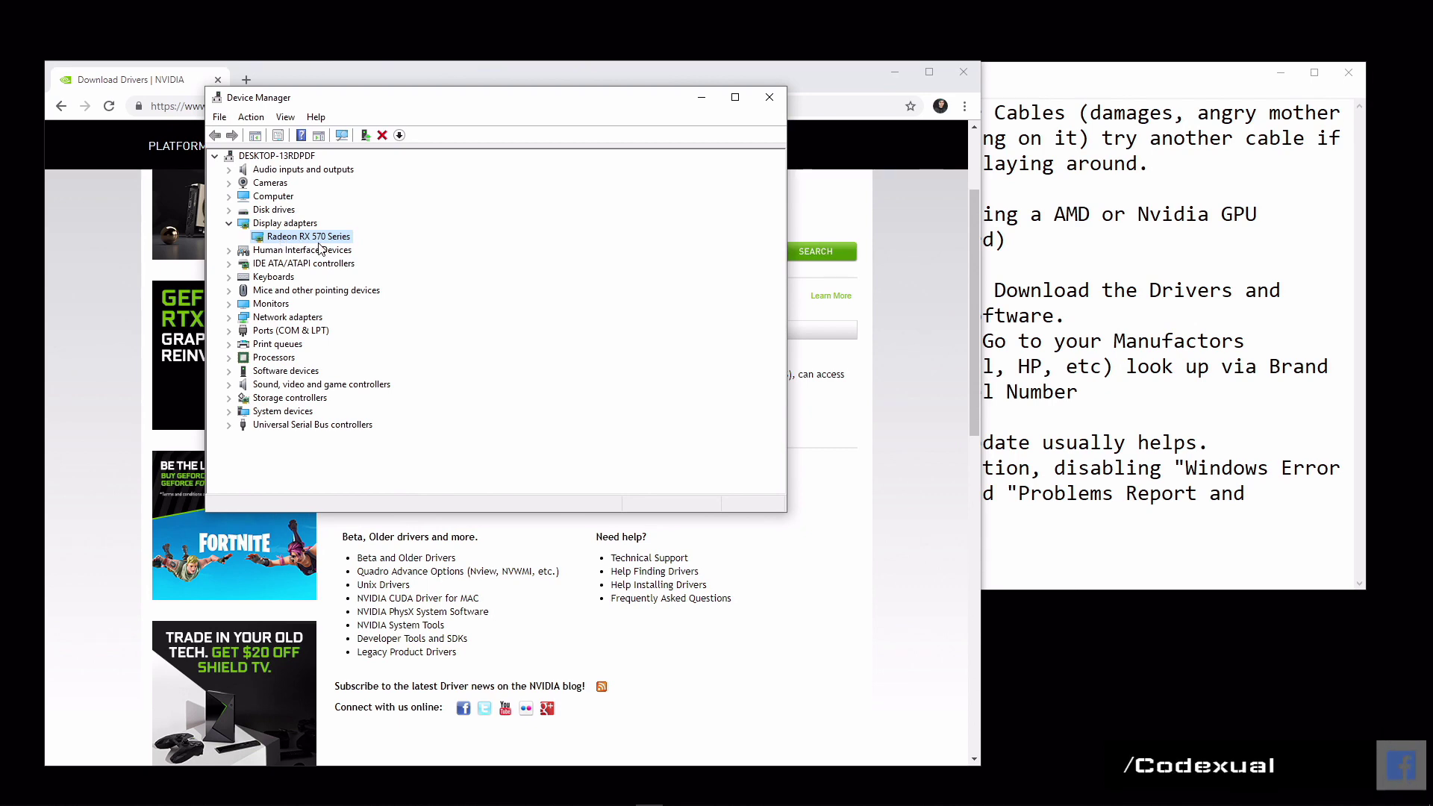
Bring the NVIDIA driver download page back to the front.
{"action": "left_click_drag", "start_coordinate": [645, 105], "coordinate": [1136, 407]}
{"action": "scroll", "coordinate": [468, 244], "scroll_direction": "up", "scroll_amount": 1}
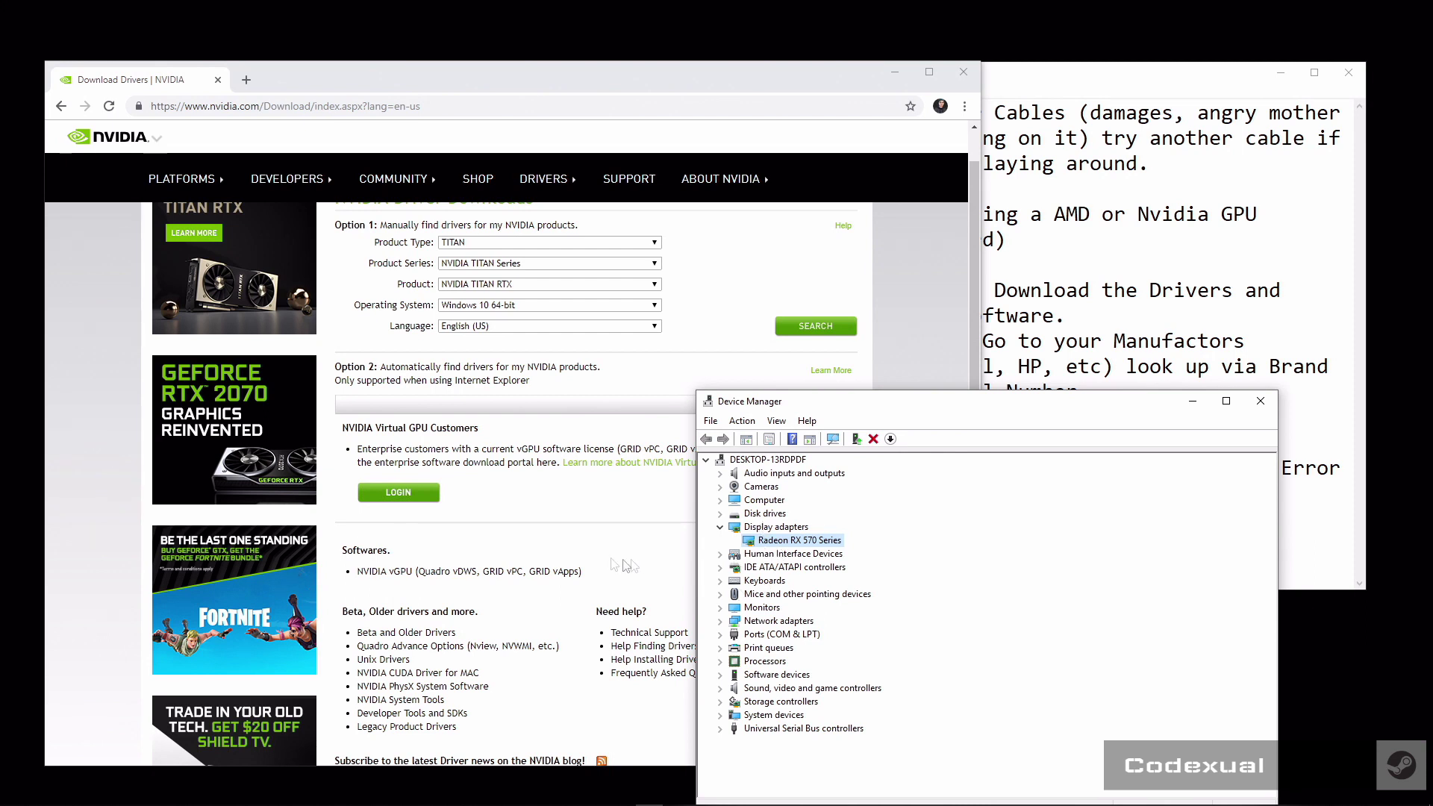
{"action": "left_click", "coordinate": [565, 481]}
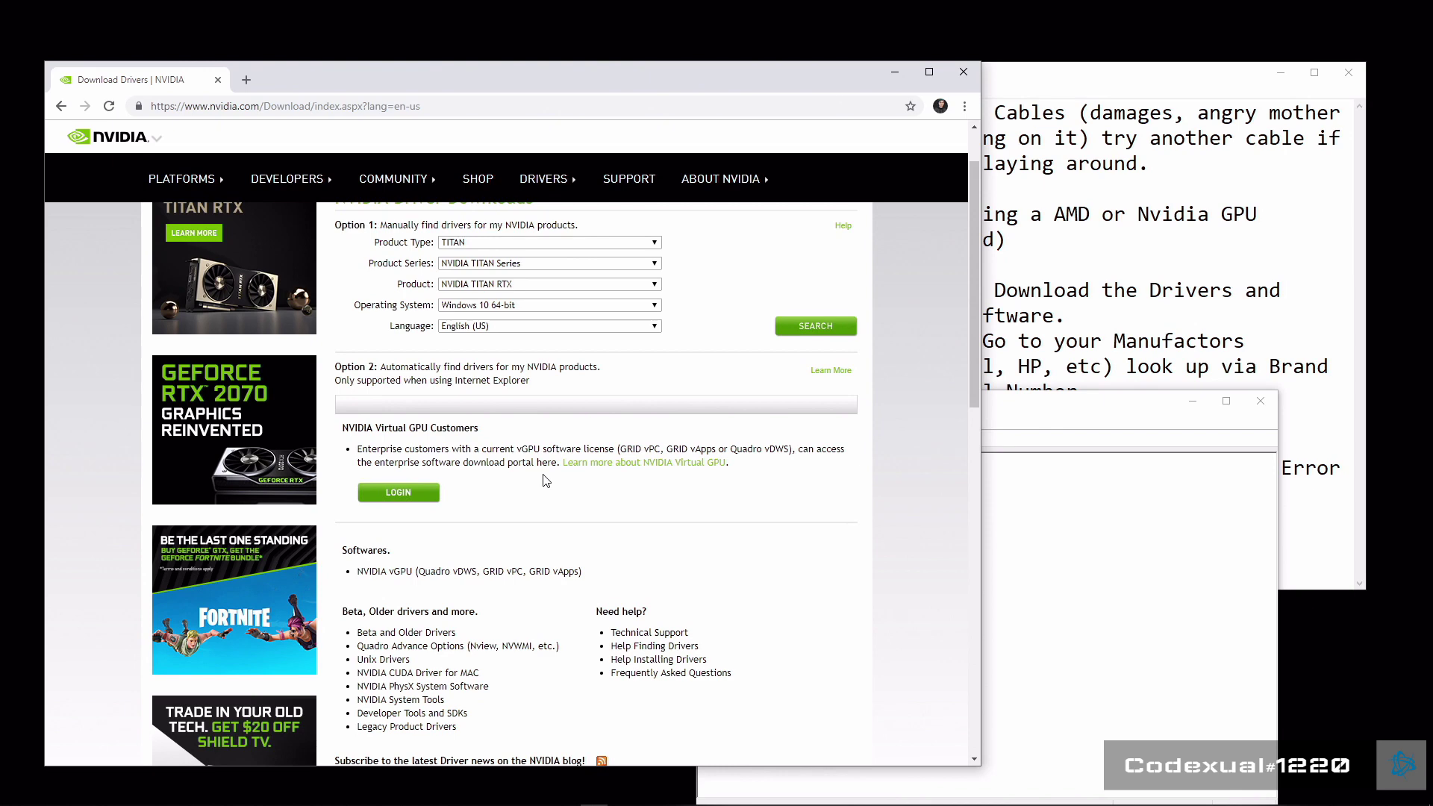
Launch the DirectX Diagnostic Tool from the Run box, correcting the misspelled 'dxduag' command.
{"action": "key", "text": "super+r"}
{"action": "mouse_move", "coordinate": [12, 796]}
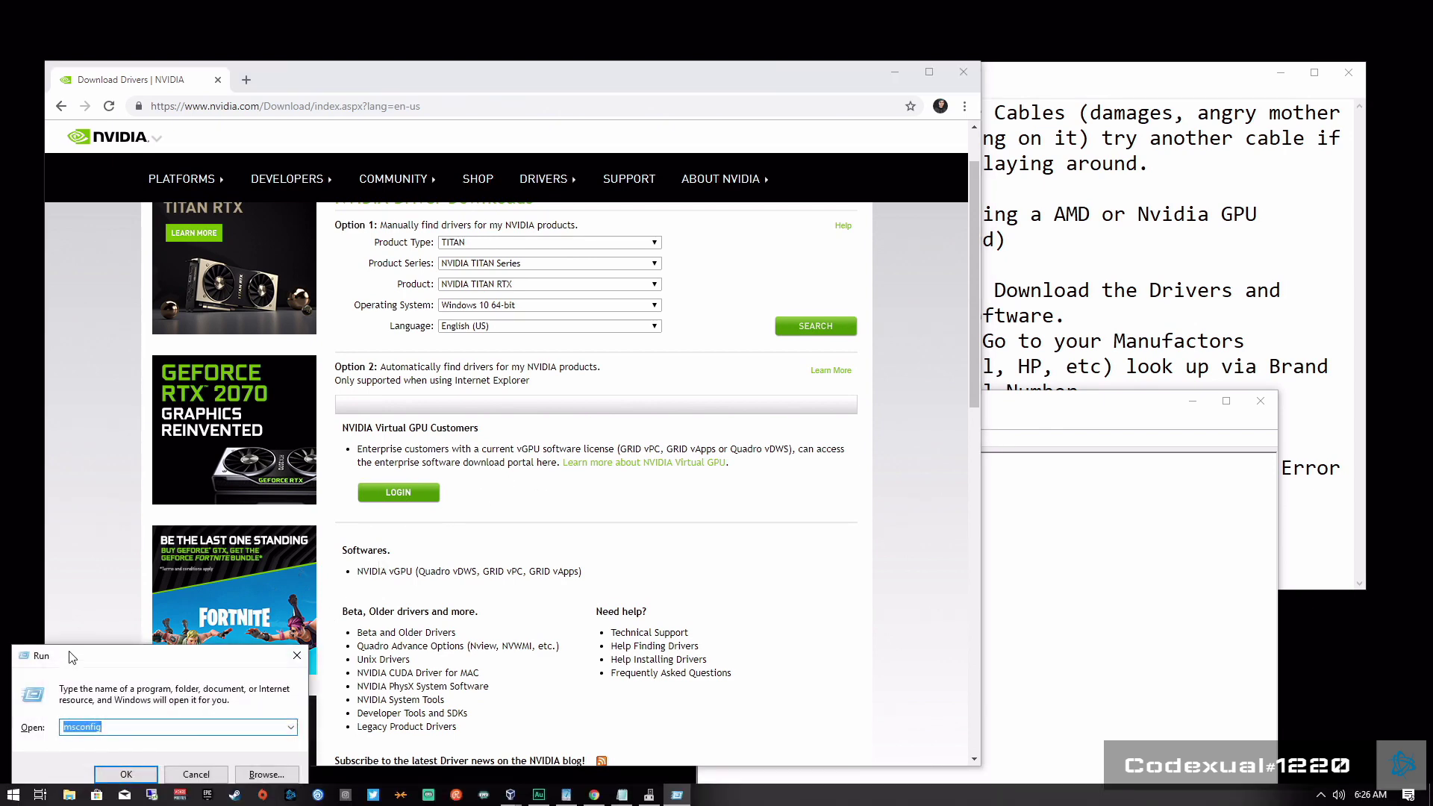
{"action": "right_click", "coordinate": [14, 797]}
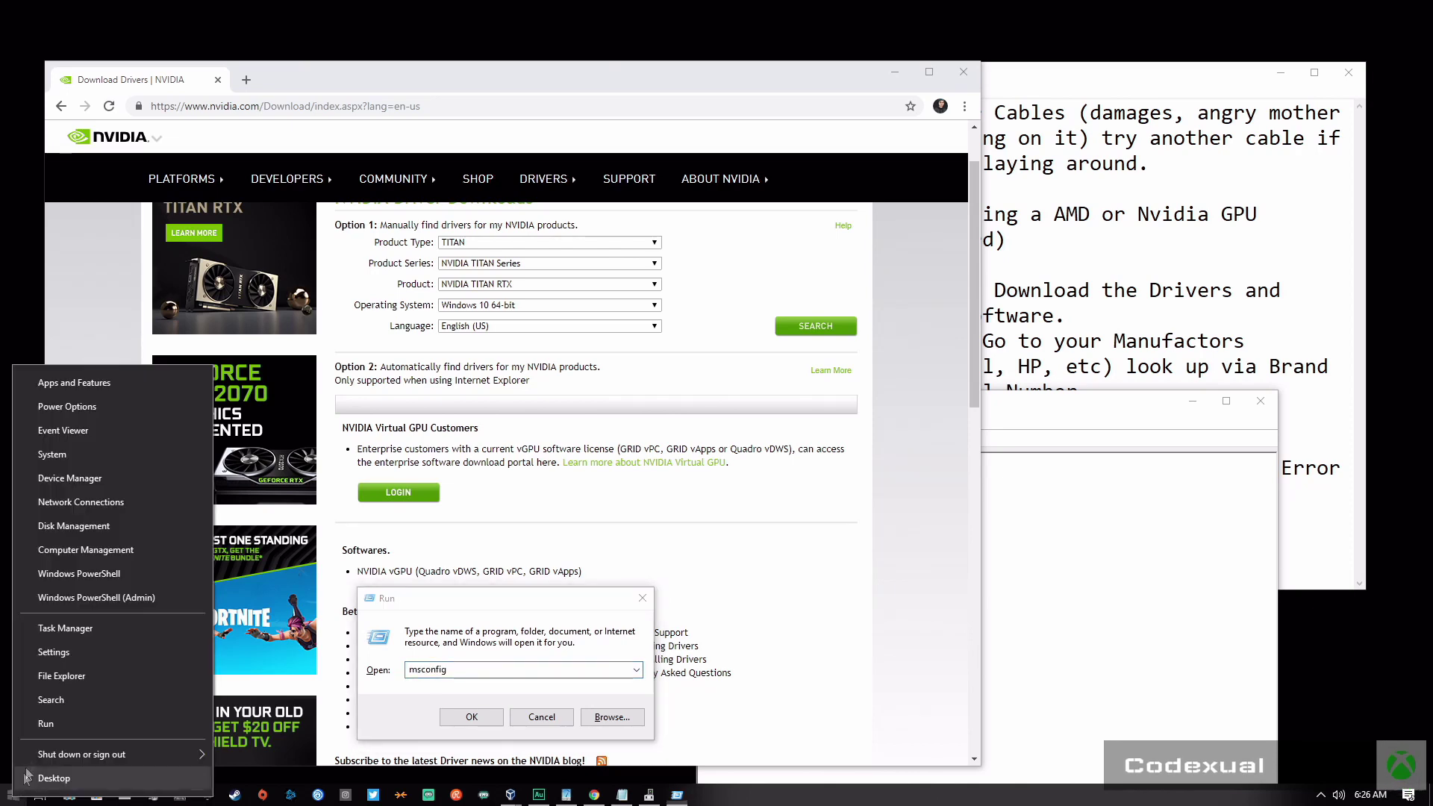
{"action": "left_click", "coordinate": [52, 722]}
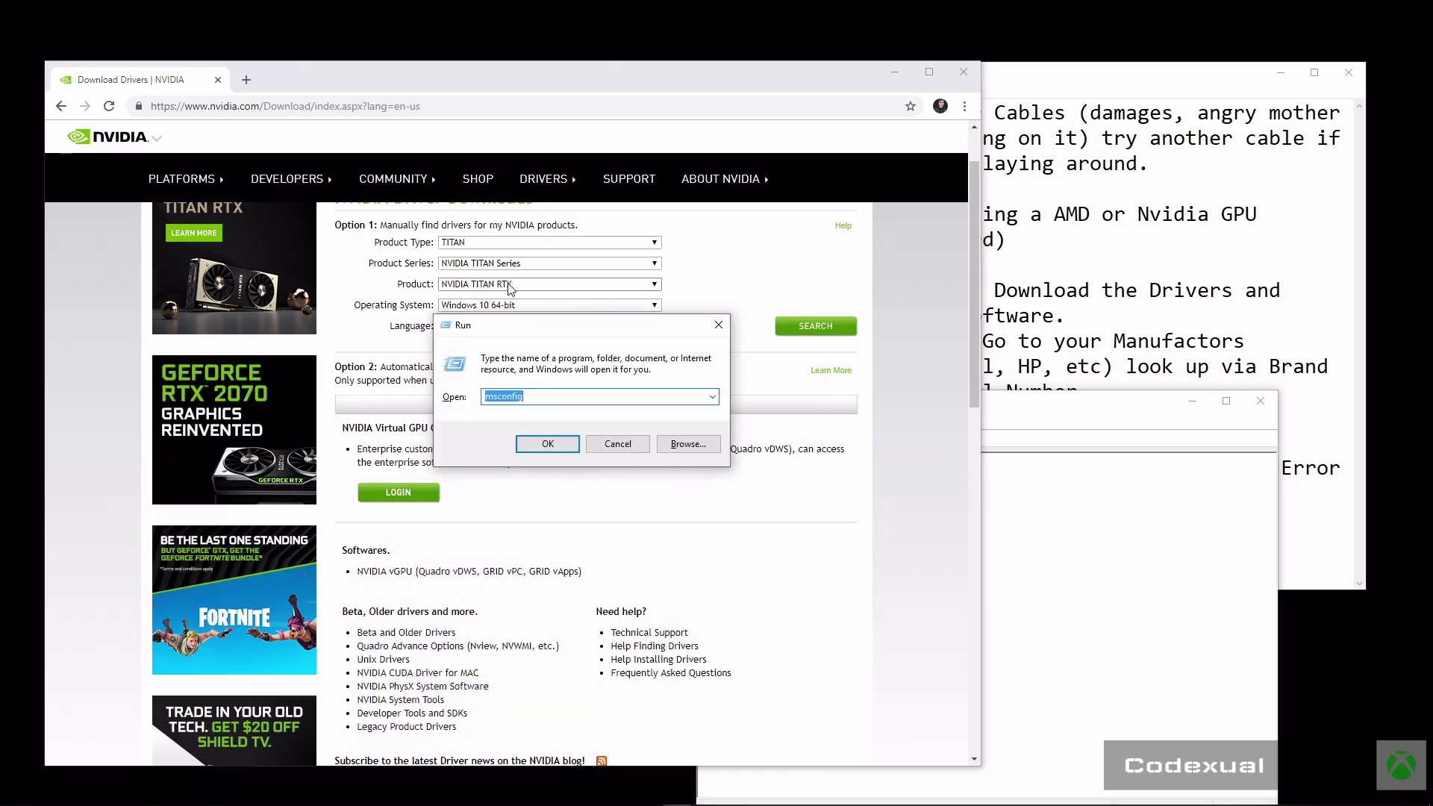
{"action": "type", "text": "dxduag"}
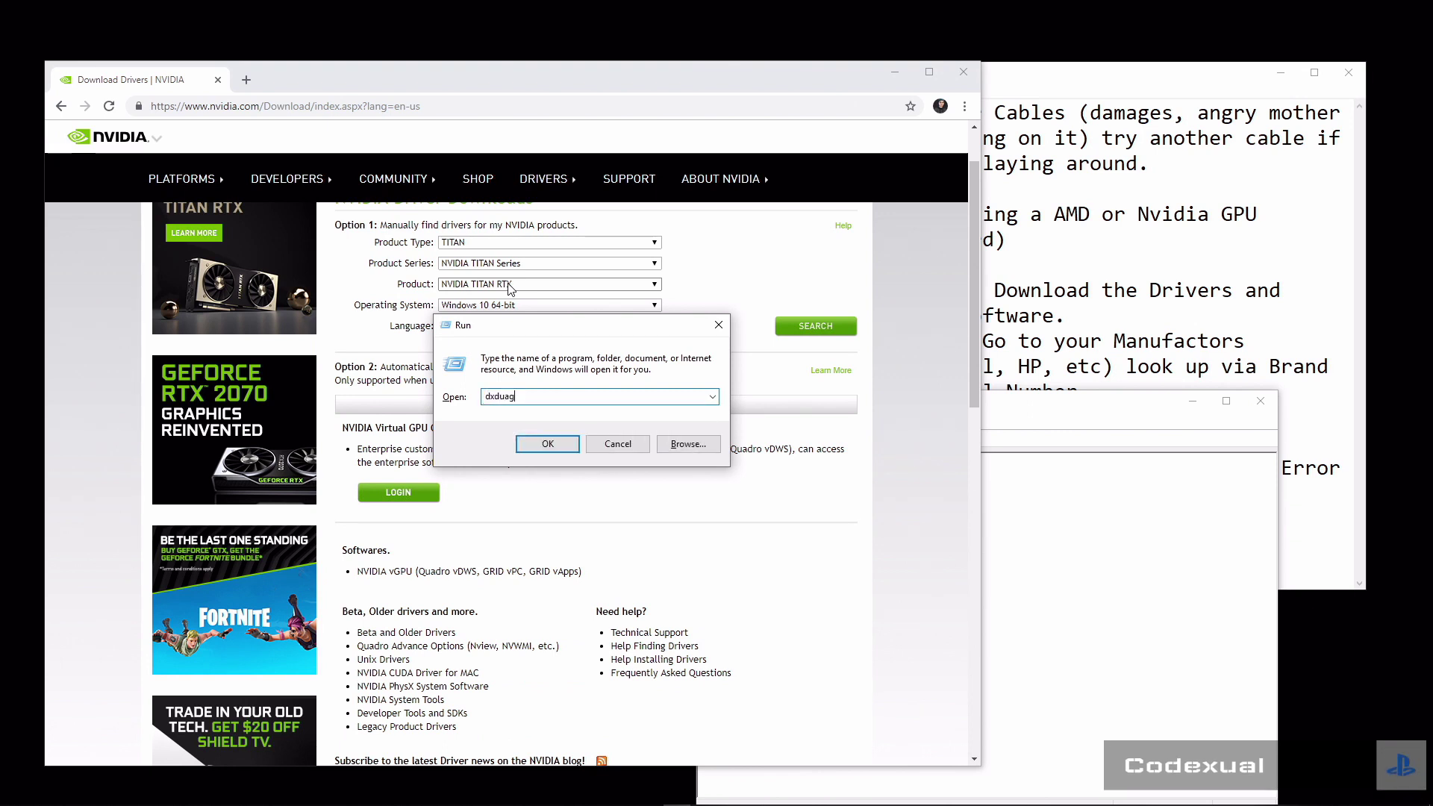
{"action": "key", "text": "Return"}
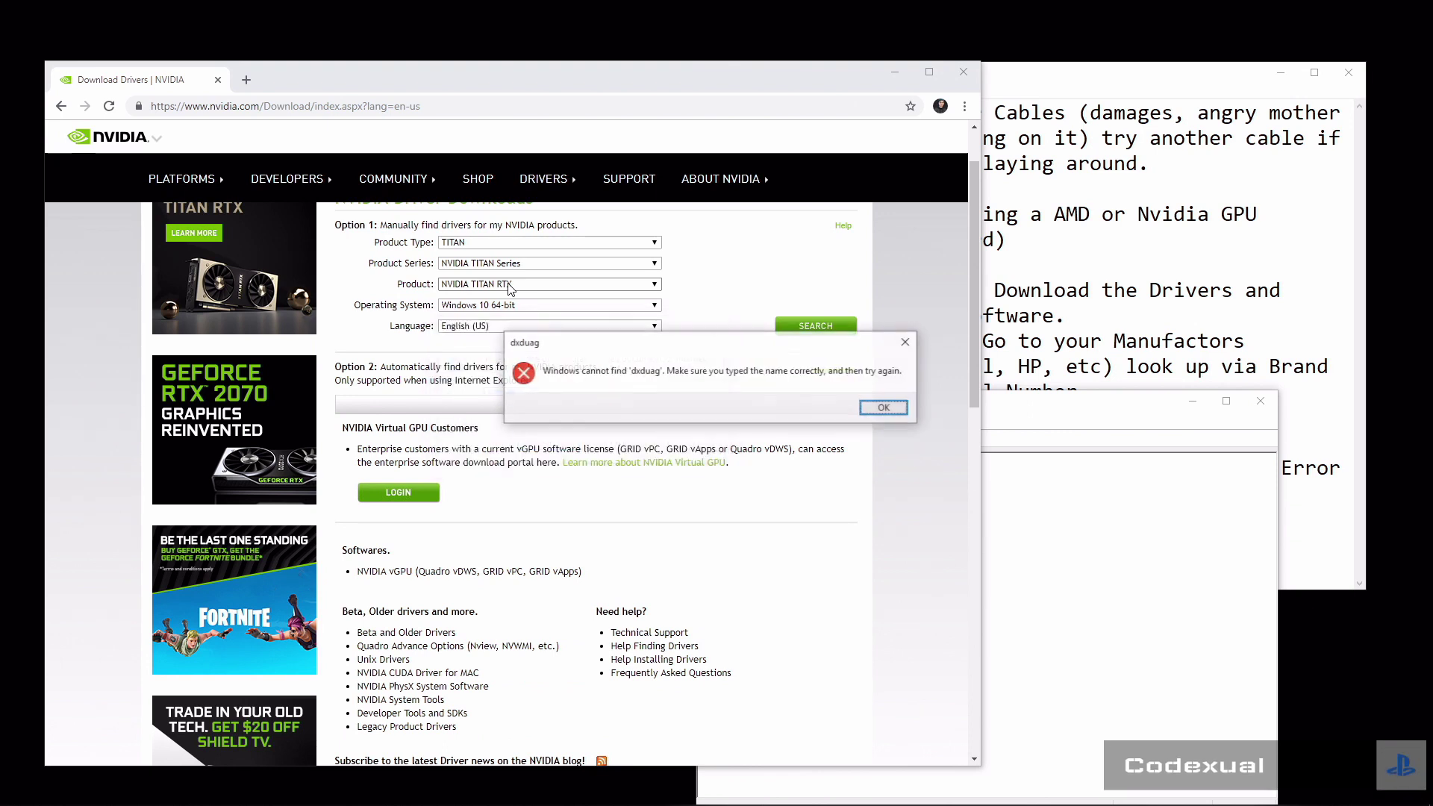
{"action": "key", "text": "Return"}
{"action": "key", "text": "BackSpace"}
{"action": "type", "text": "dxdiag"}
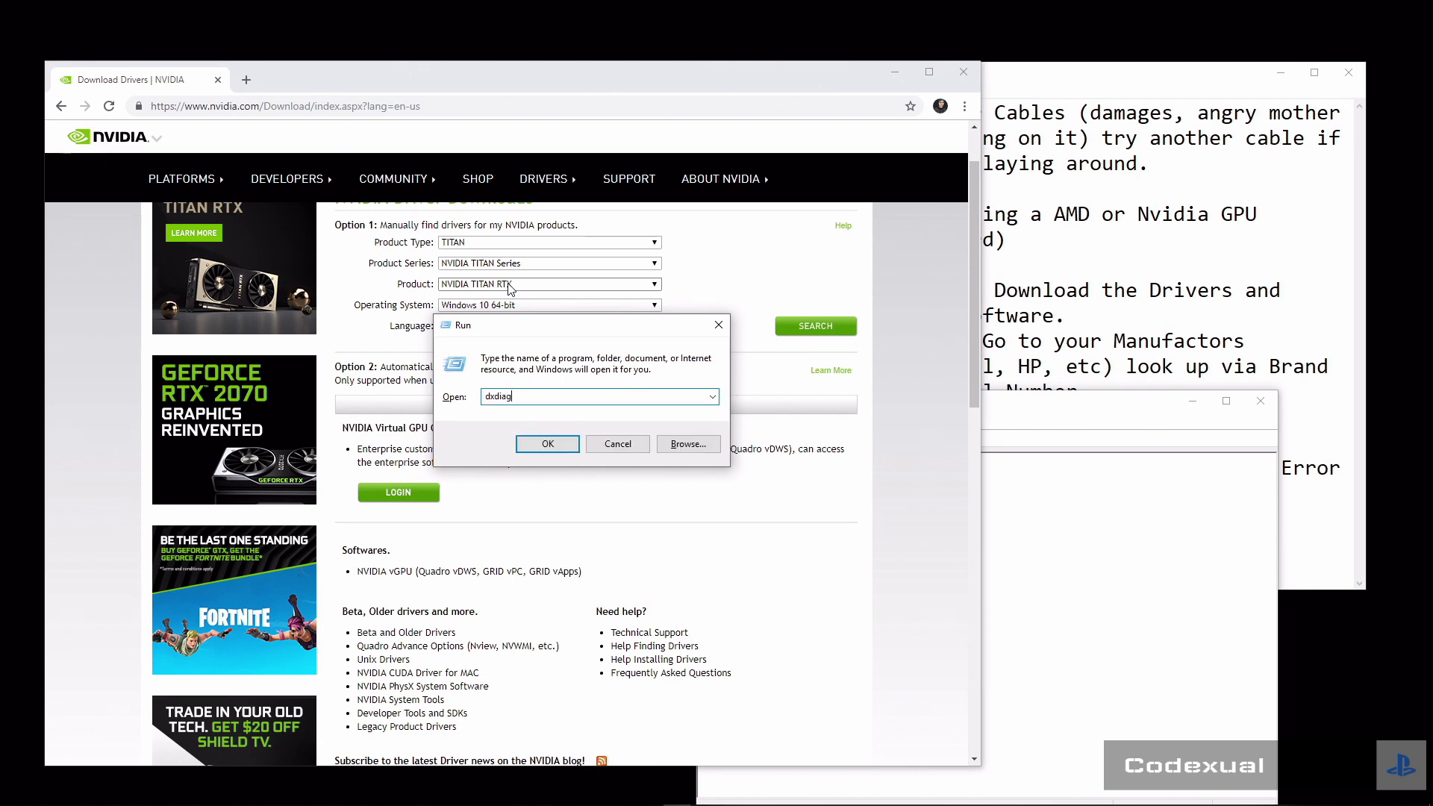
{"action": "key", "text": "Return"}
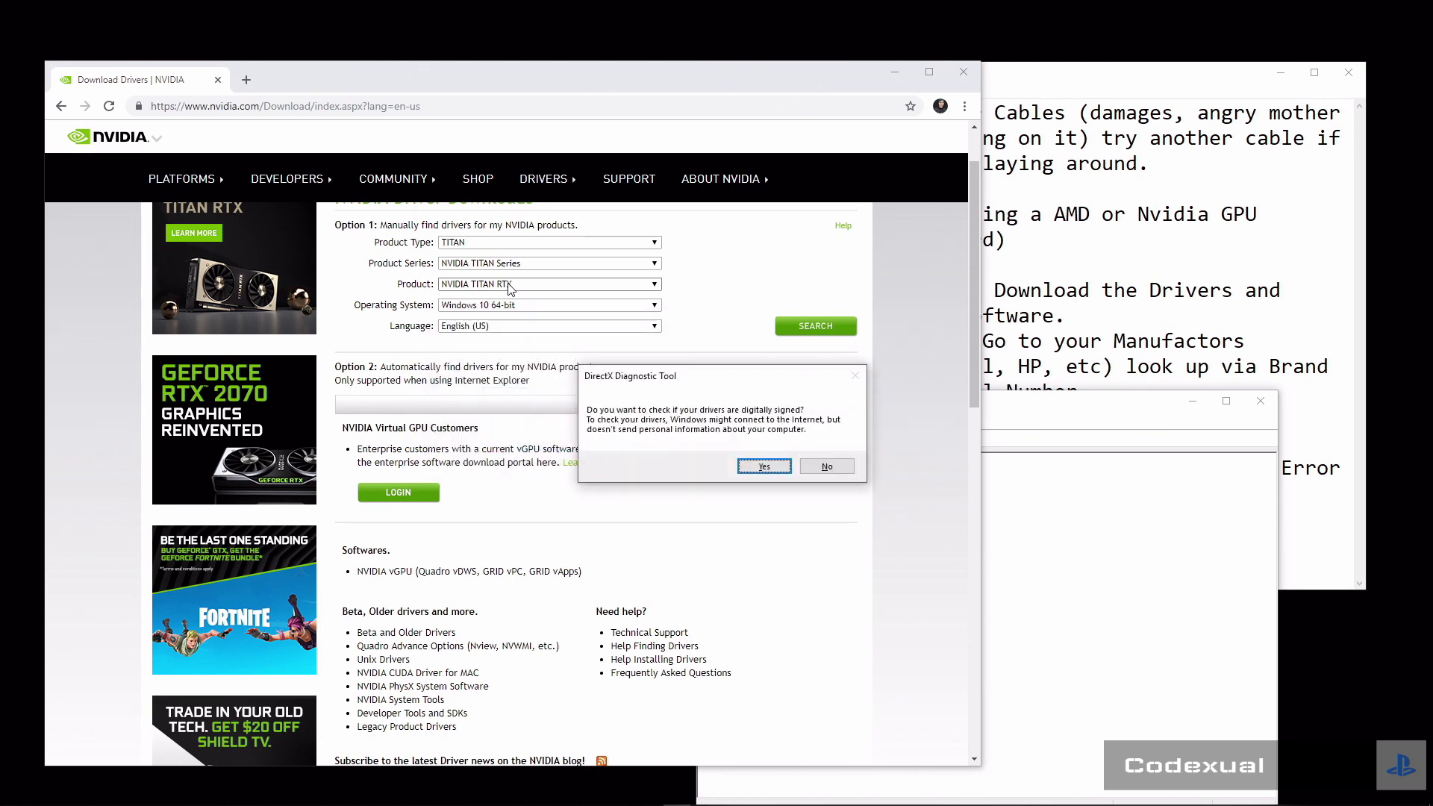
Accept the driver signature check and view the Radeon RX 570 on the Display tab.
{"action": "key", "text": "Return"}
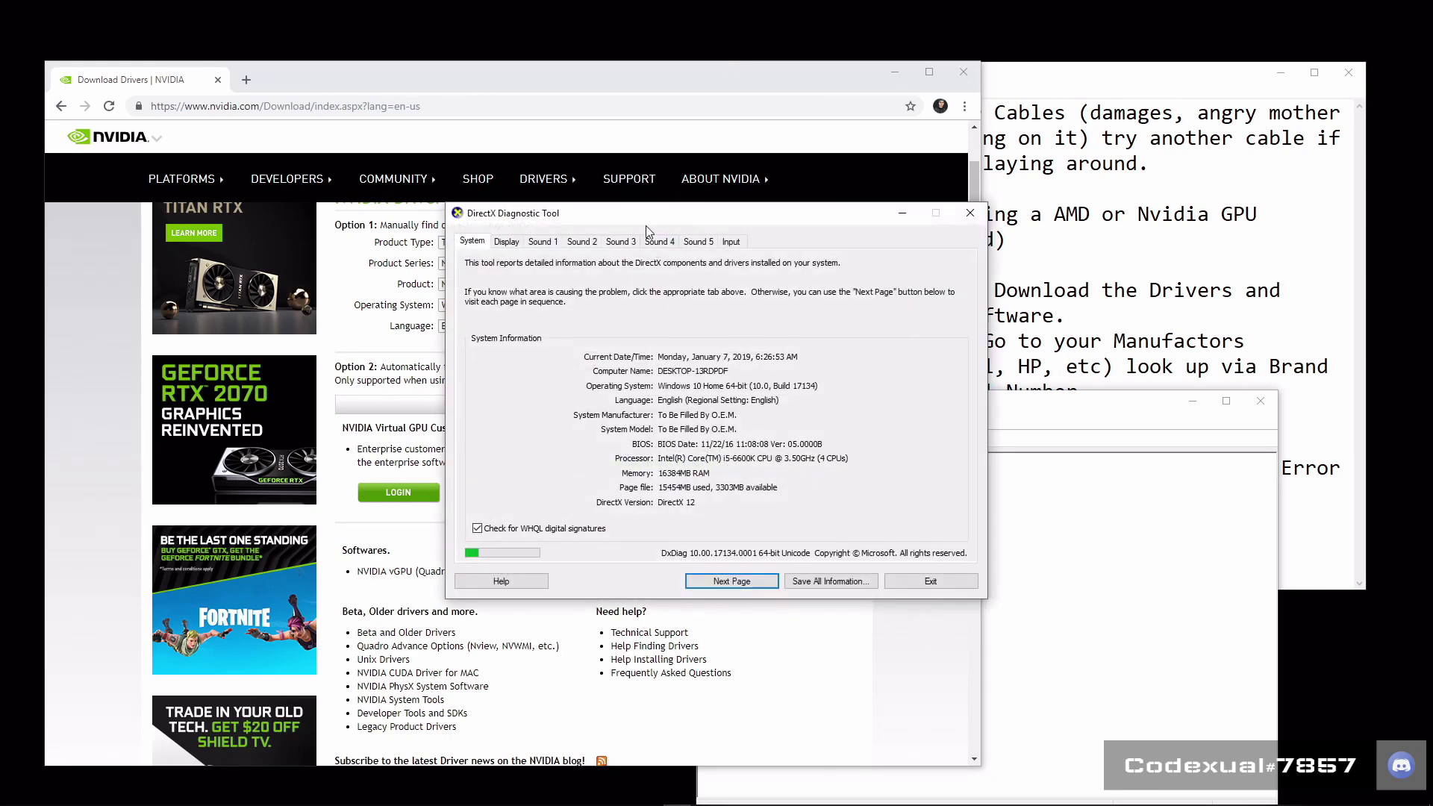
{"action": "left_click", "coordinate": [503, 243]}
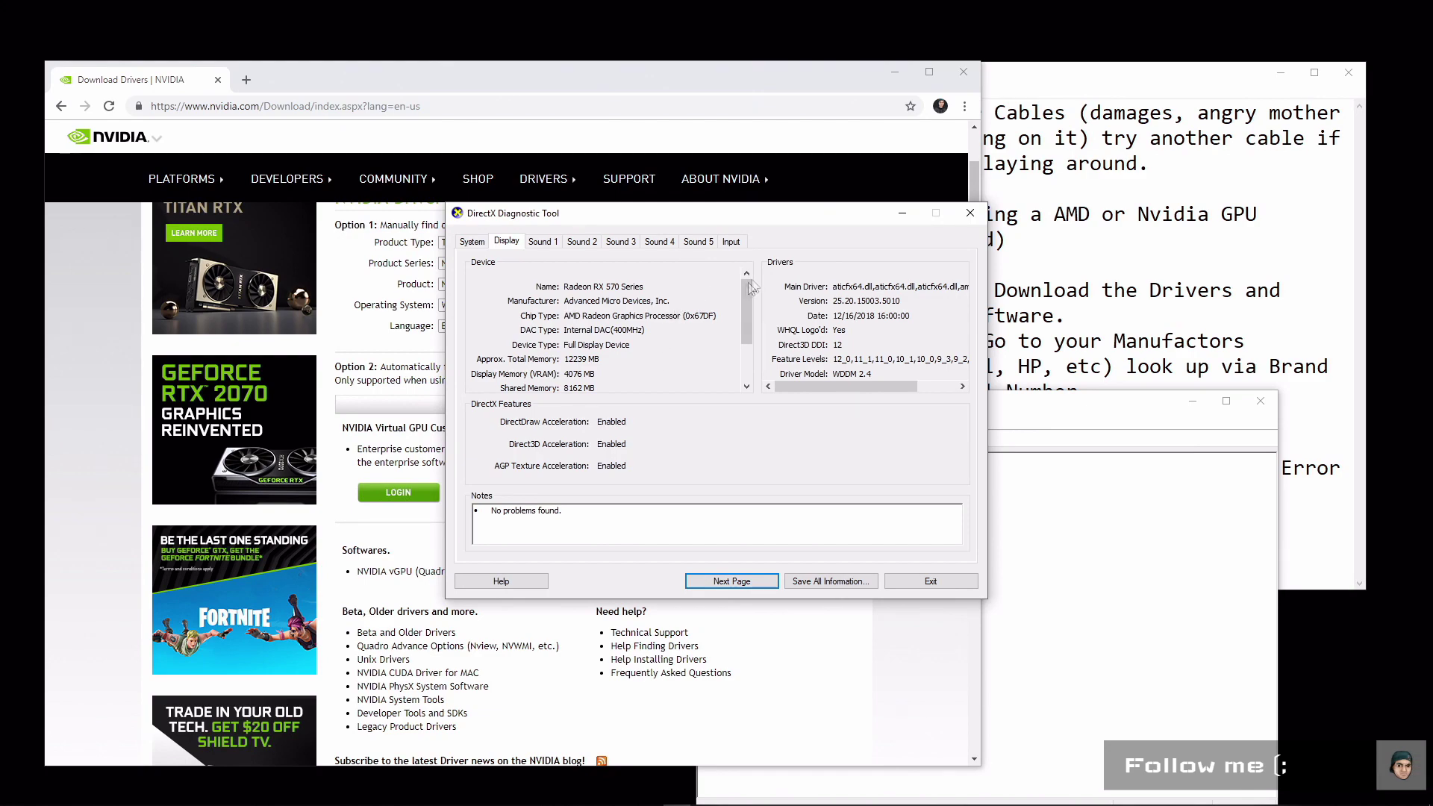
{"action": "left_click_drag", "start_coordinate": [767, 209], "coordinate": [860, 286]}
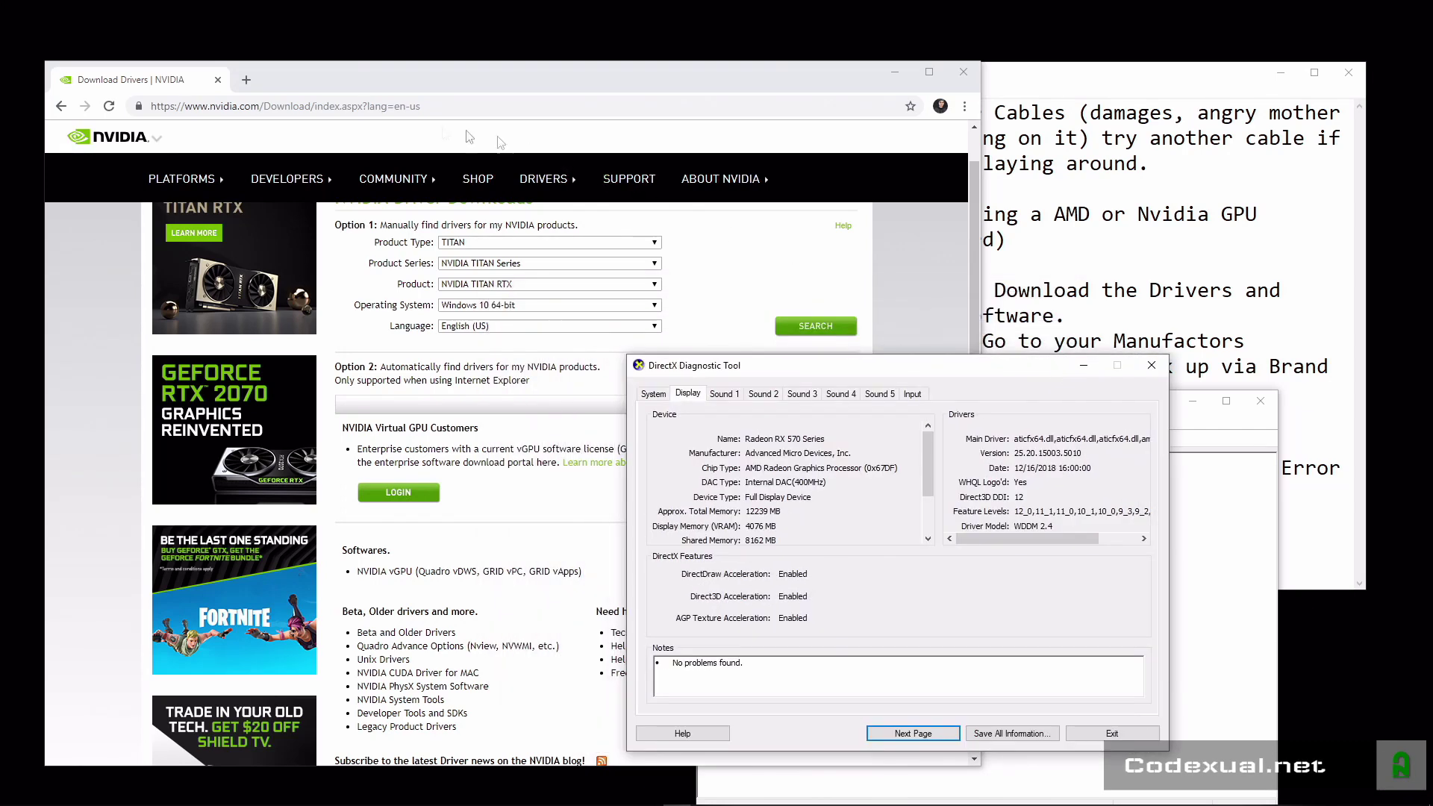
Return to the nvidia drivers results and highlight the manufacturer webpages step with its Dell, HP examples.
{"action": "left_click", "coordinate": [531, 149]}
{"action": "key", "text": "alt+Left"}
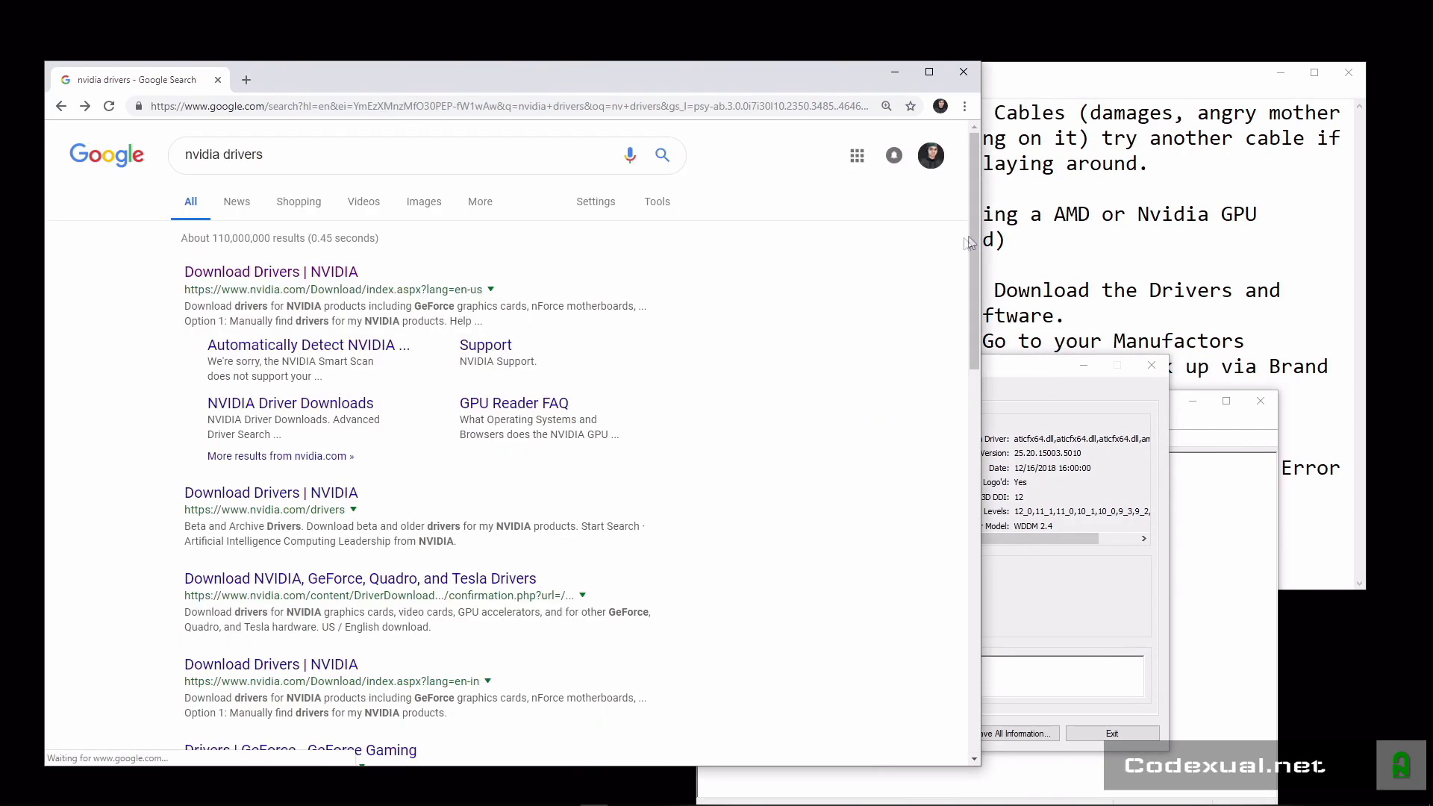
{"action": "key", "text": "alt+Tab"}
{"action": "left_click_drag", "start_coordinate": [922, 341], "coordinate": [1161, 341]}
{"action": "left_click", "coordinate": [1174, 341]}
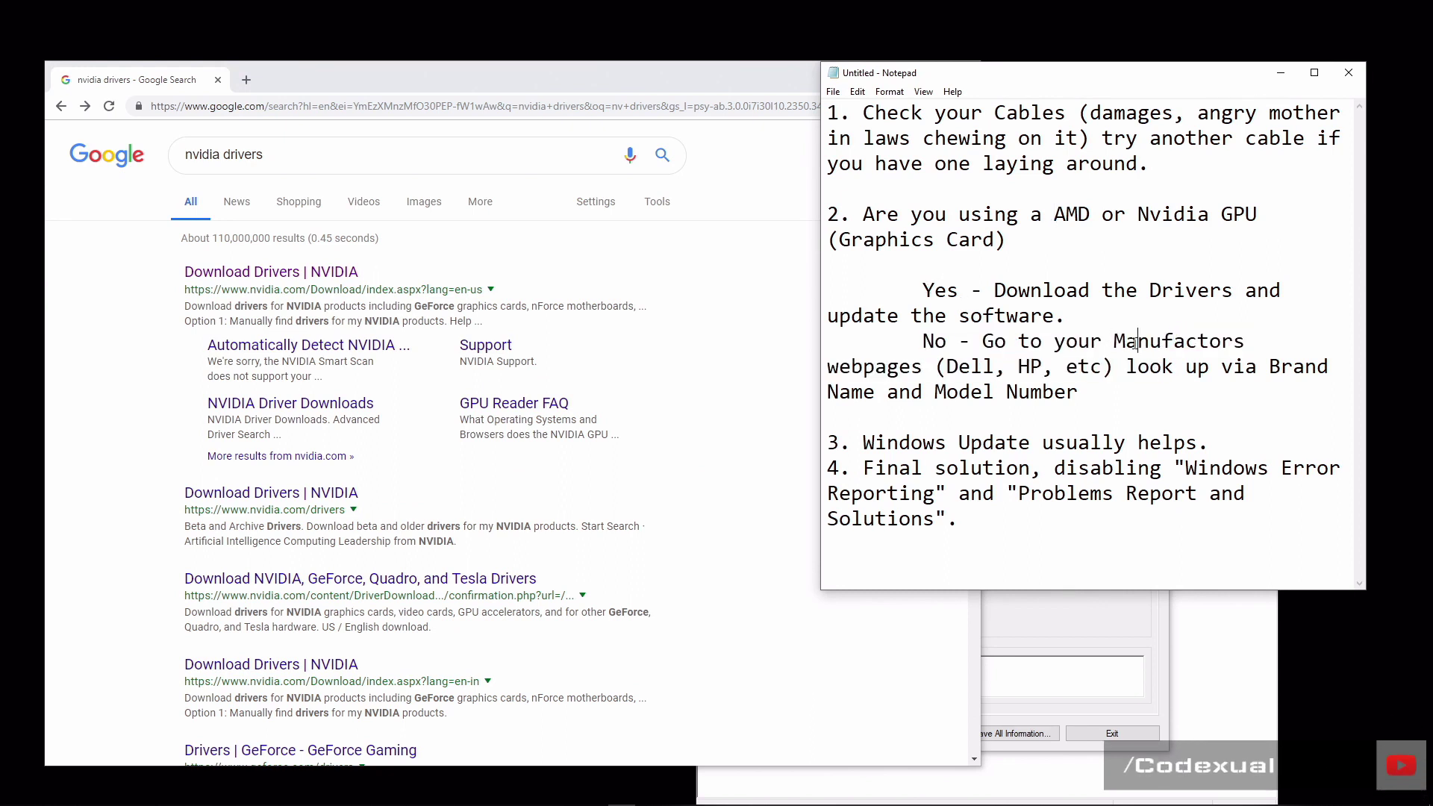
{"action": "left_click", "coordinate": [946, 367]}
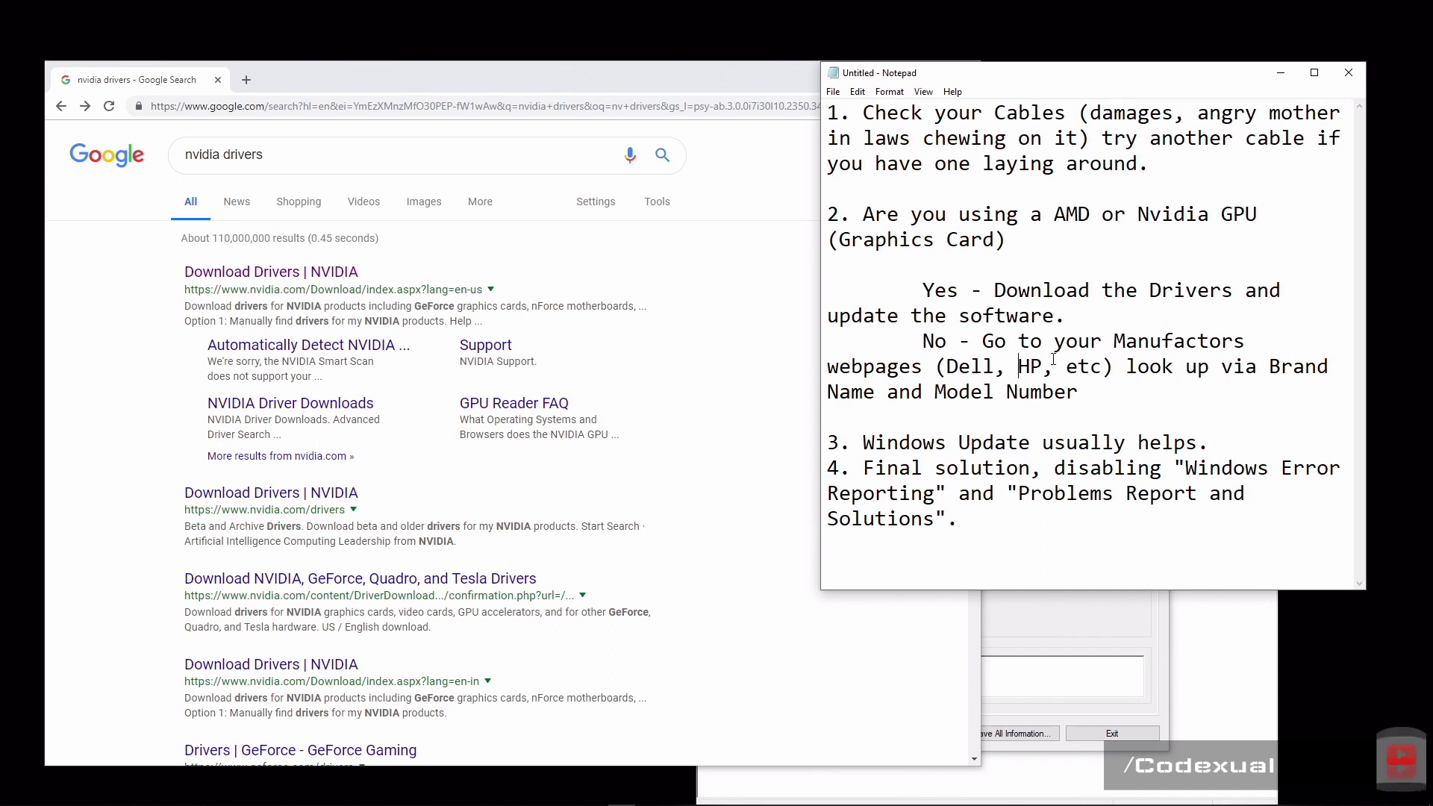
Replace the 'nvidia drivers' search query with 'Dell'.
{"action": "left_click_drag", "start_coordinate": [275, 155], "coordinate": [121, 155]}
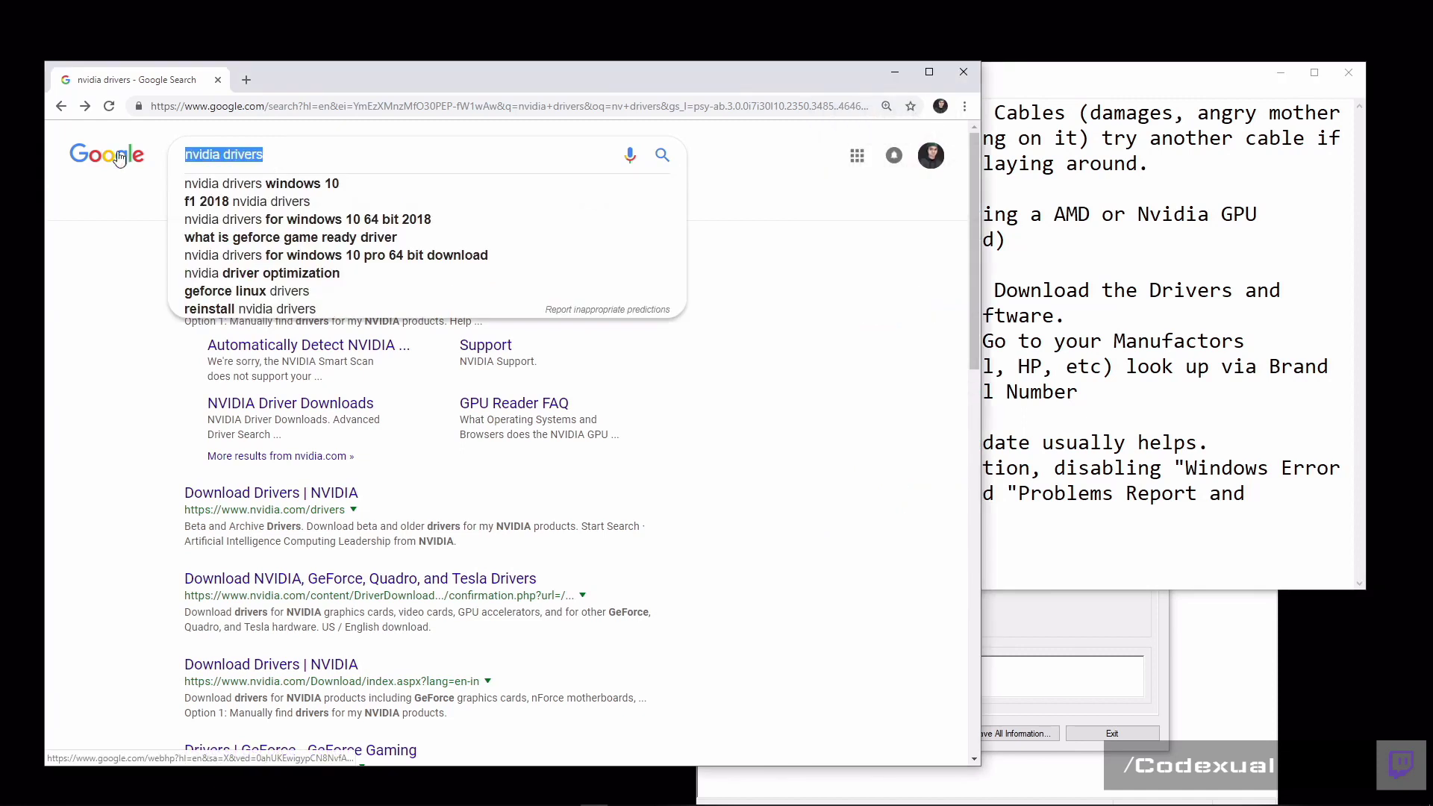
{"action": "type", "text": "Dell"}
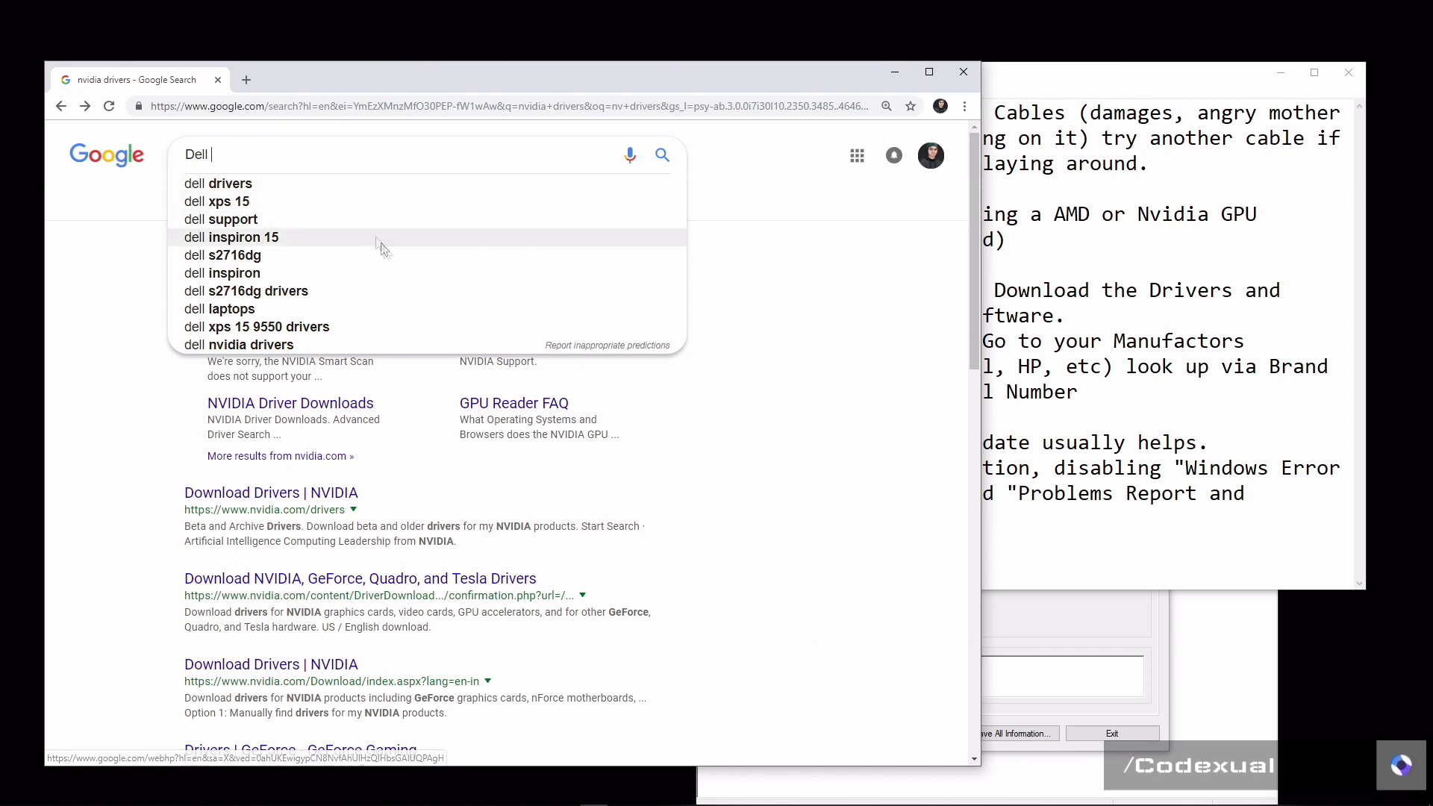
{"action": "left_click", "coordinate": [839, 342]}
{"action": "left_click", "coordinate": [1038, 652]}
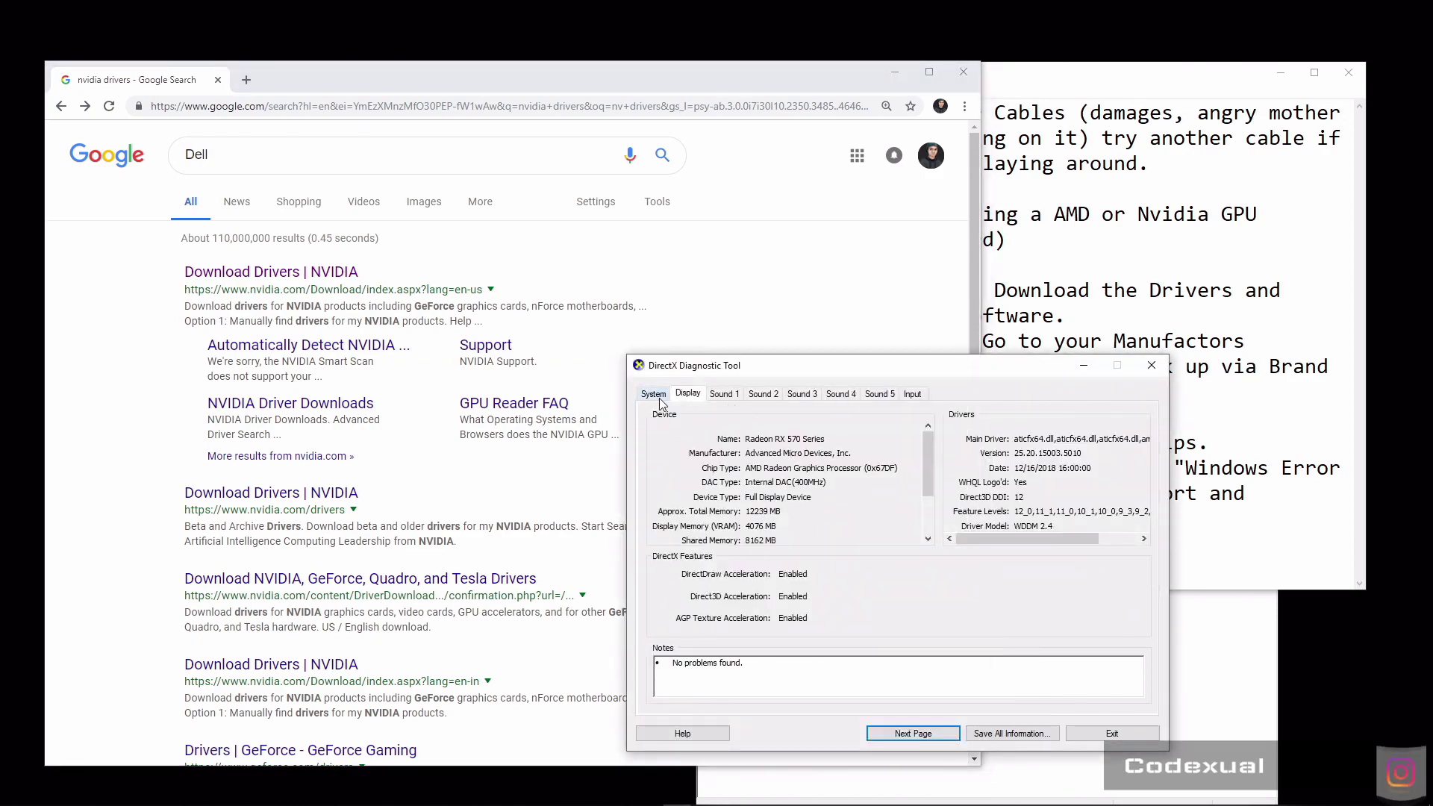
Show DxDiag's System tab with Windows 10 Home, i5-6600K and 16384MB RAM, moved lower right.
{"action": "left_click_drag", "start_coordinate": [660, 368], "coordinate": [564, 332]}
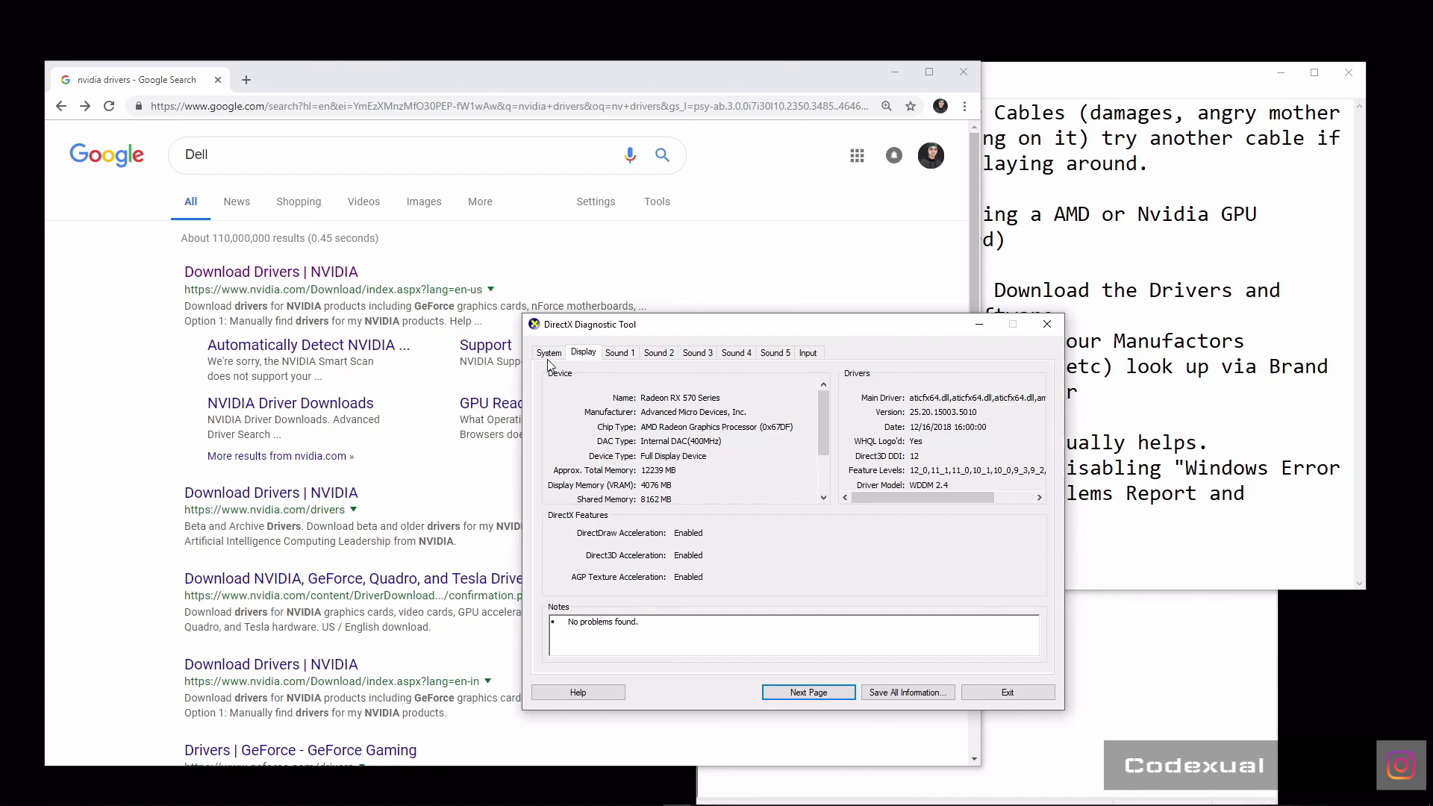
{"action": "left_click", "coordinate": [550, 354]}
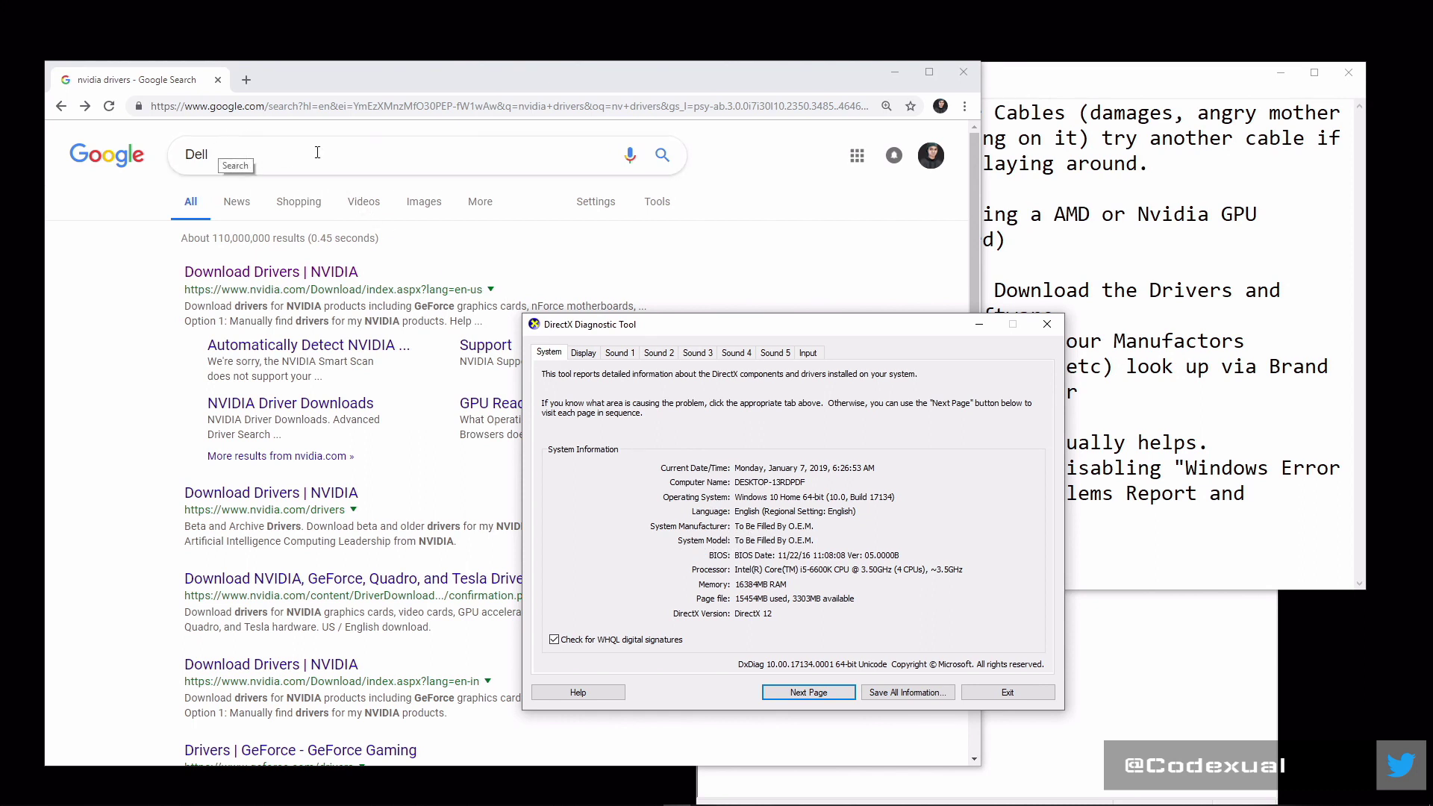
{"action": "left_click", "coordinate": [223, 158]}
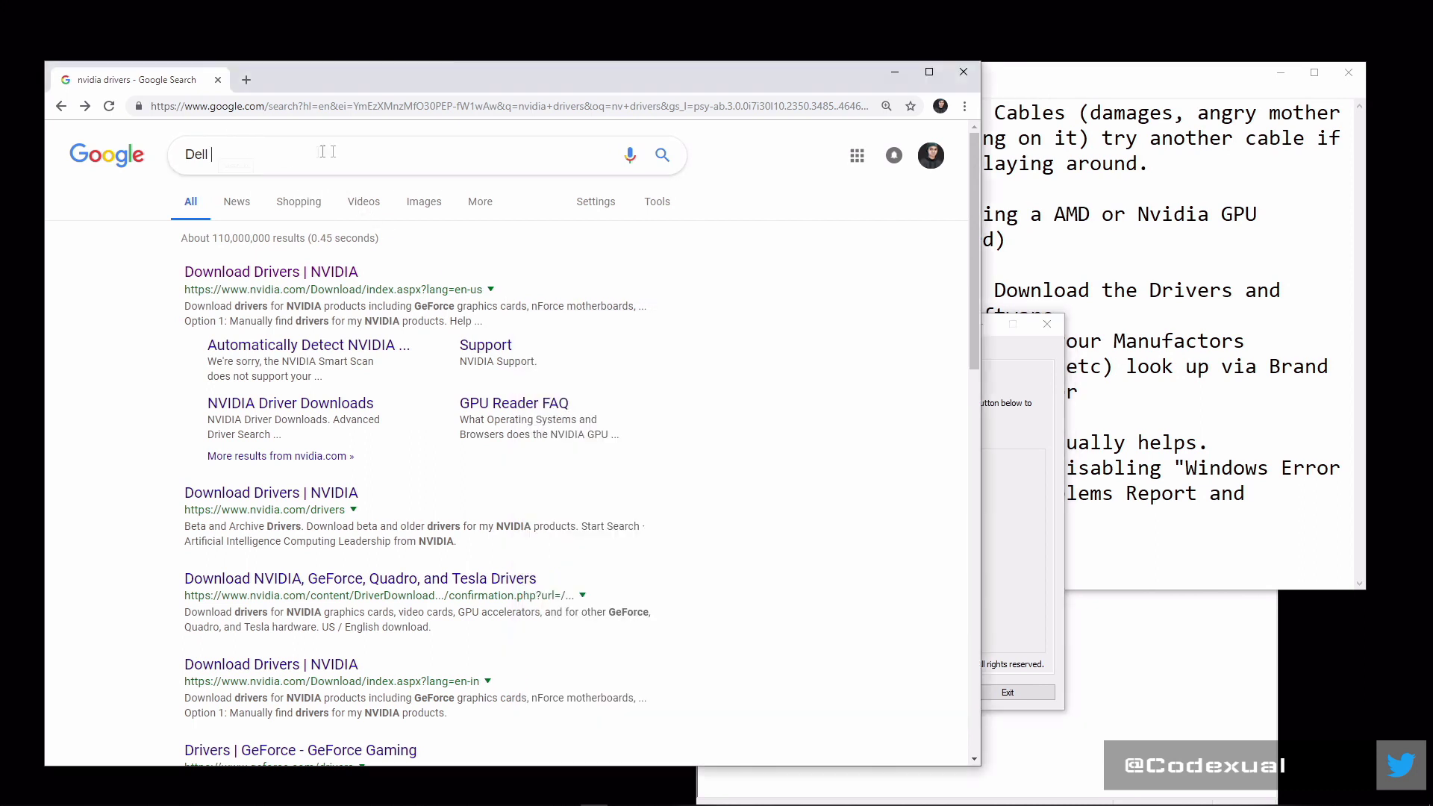
{"action": "left_click", "coordinate": [1013, 438]}
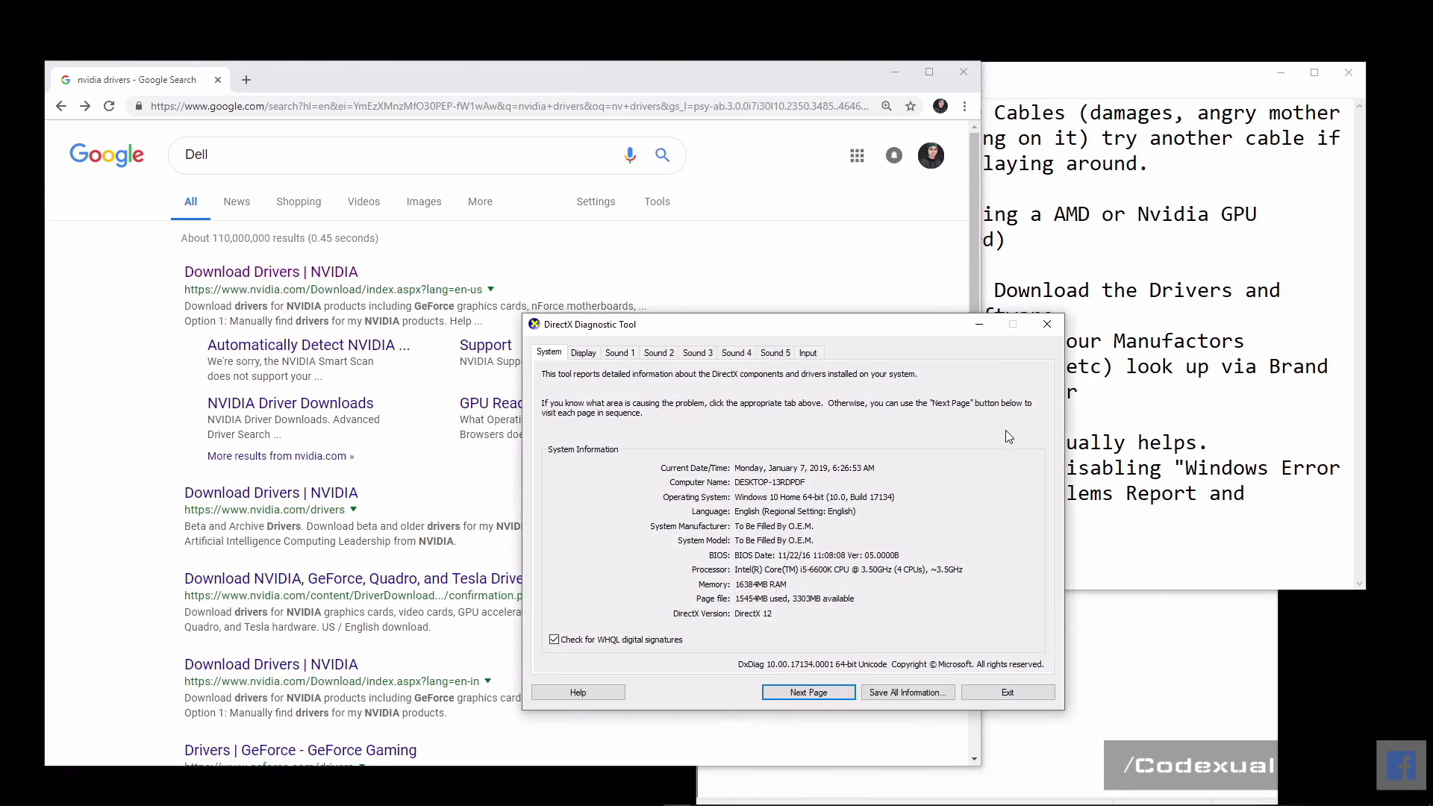
{"action": "left_click_drag", "start_coordinate": [872, 330], "coordinate": [1044, 388]}
Highlight the Windows Update line in the notes, check Windows Update reports up to date, then close Settings.
{"action": "left_click", "coordinate": [1065, 341]}
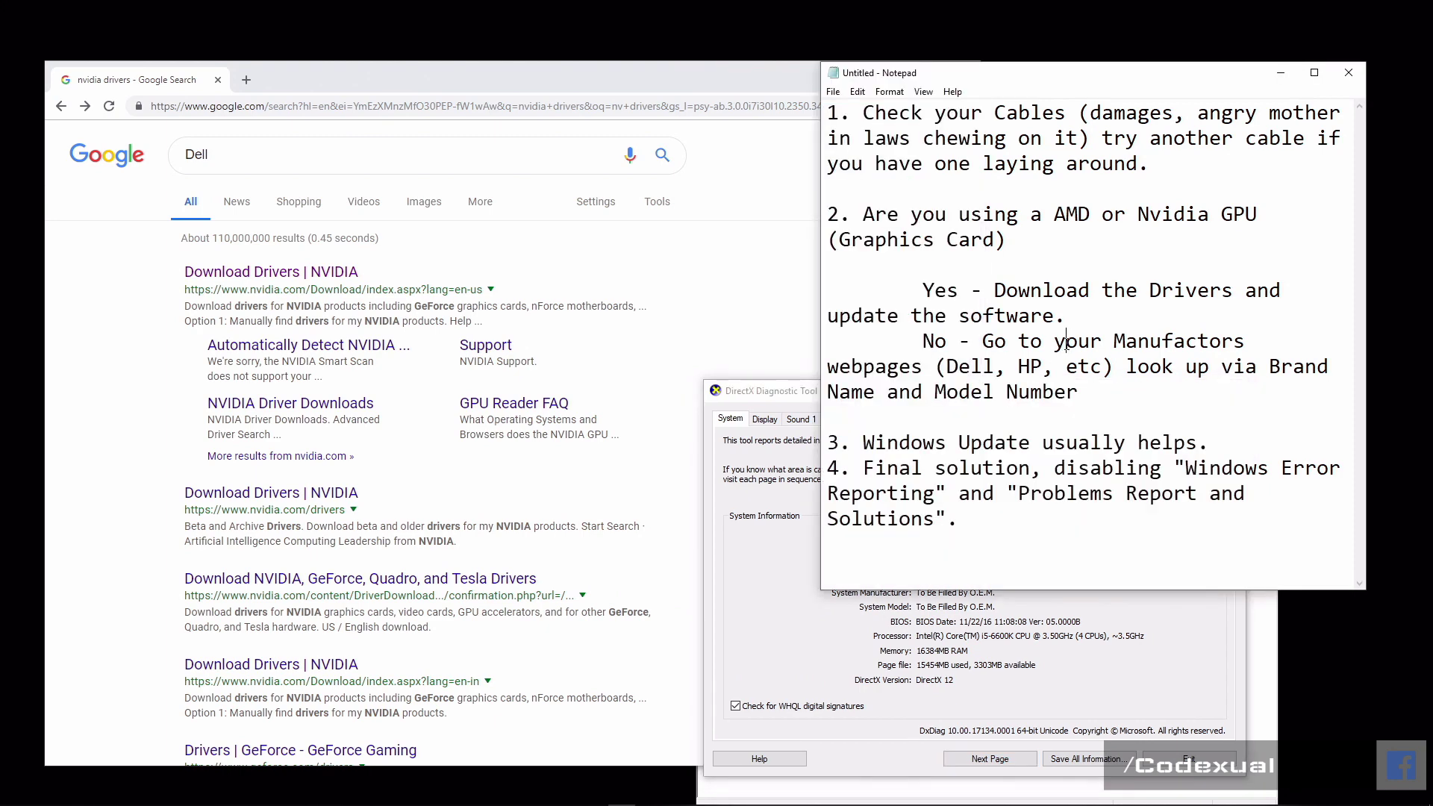
{"action": "left_click_drag", "start_coordinate": [875, 444], "coordinate": [1208, 435]}
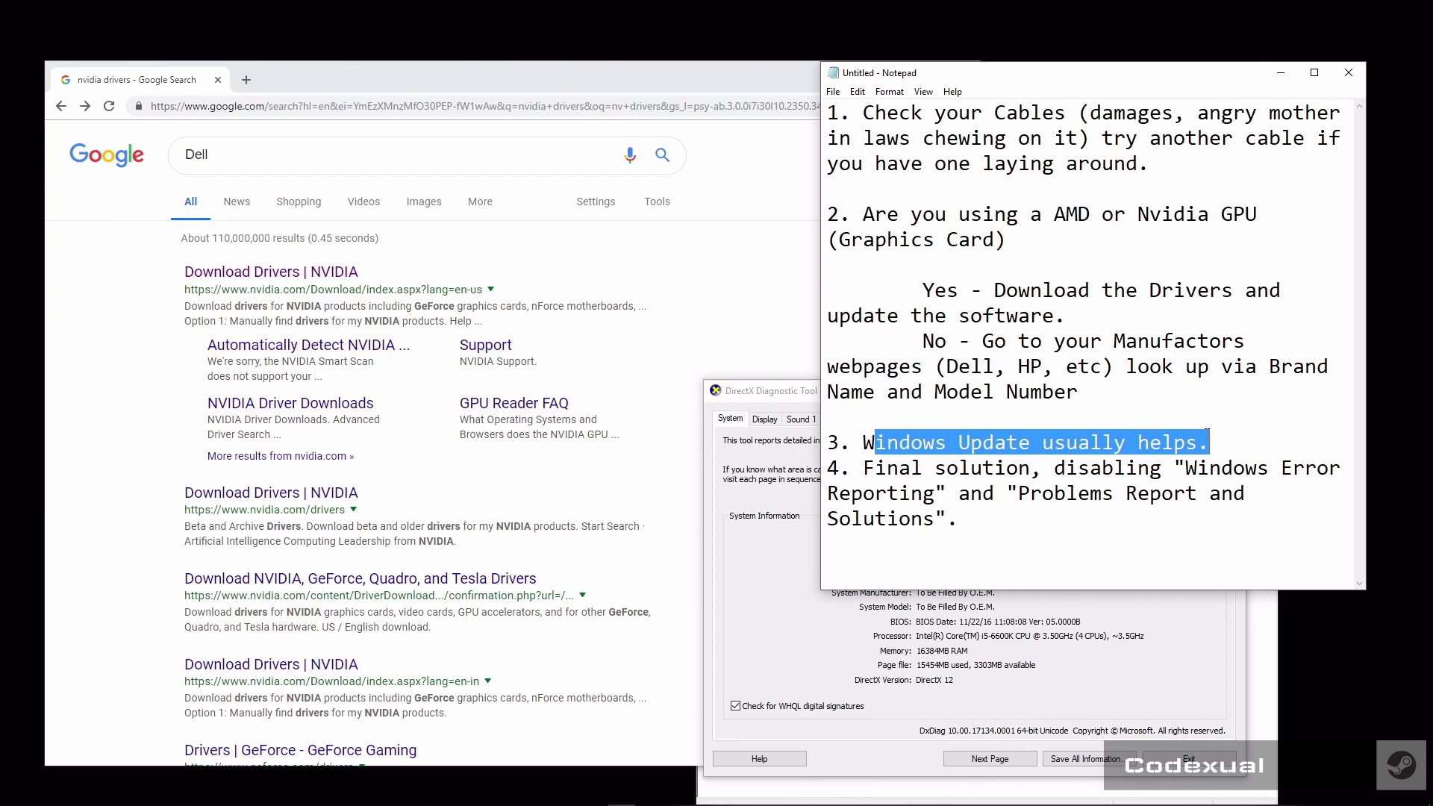
{"action": "key", "text": "super"}
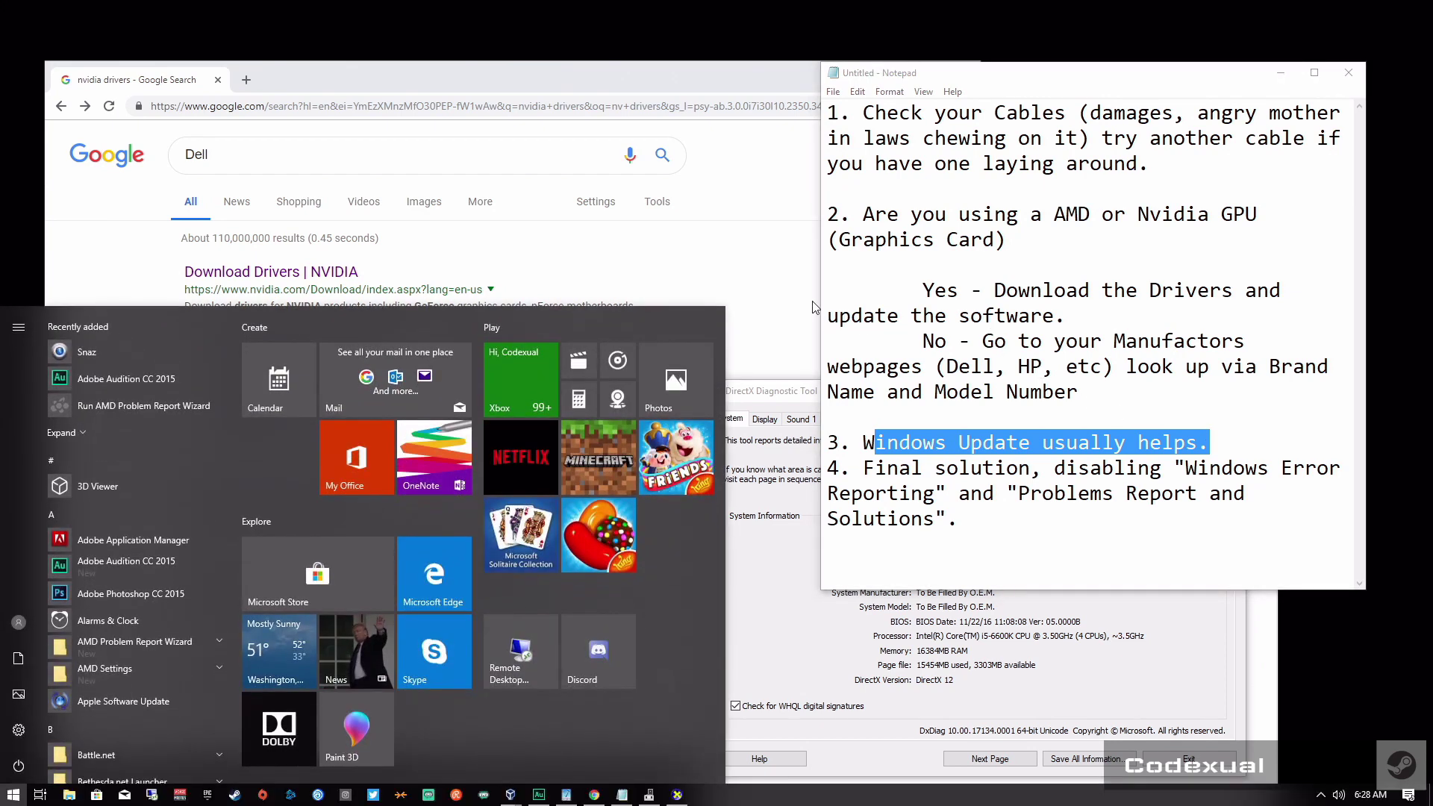
{"action": "type", "text": "window supdate"}
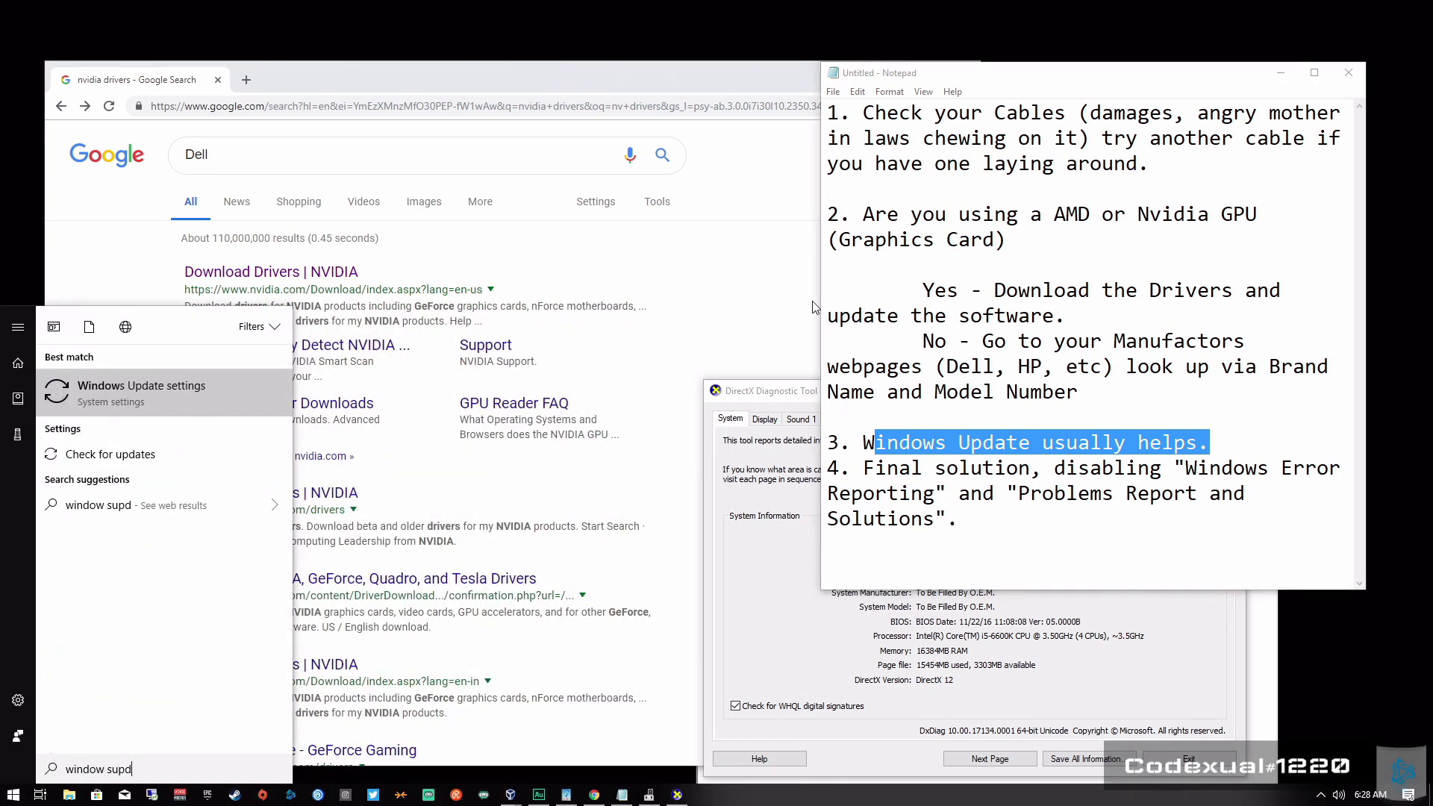
{"action": "left_click", "coordinate": [82, 461]}
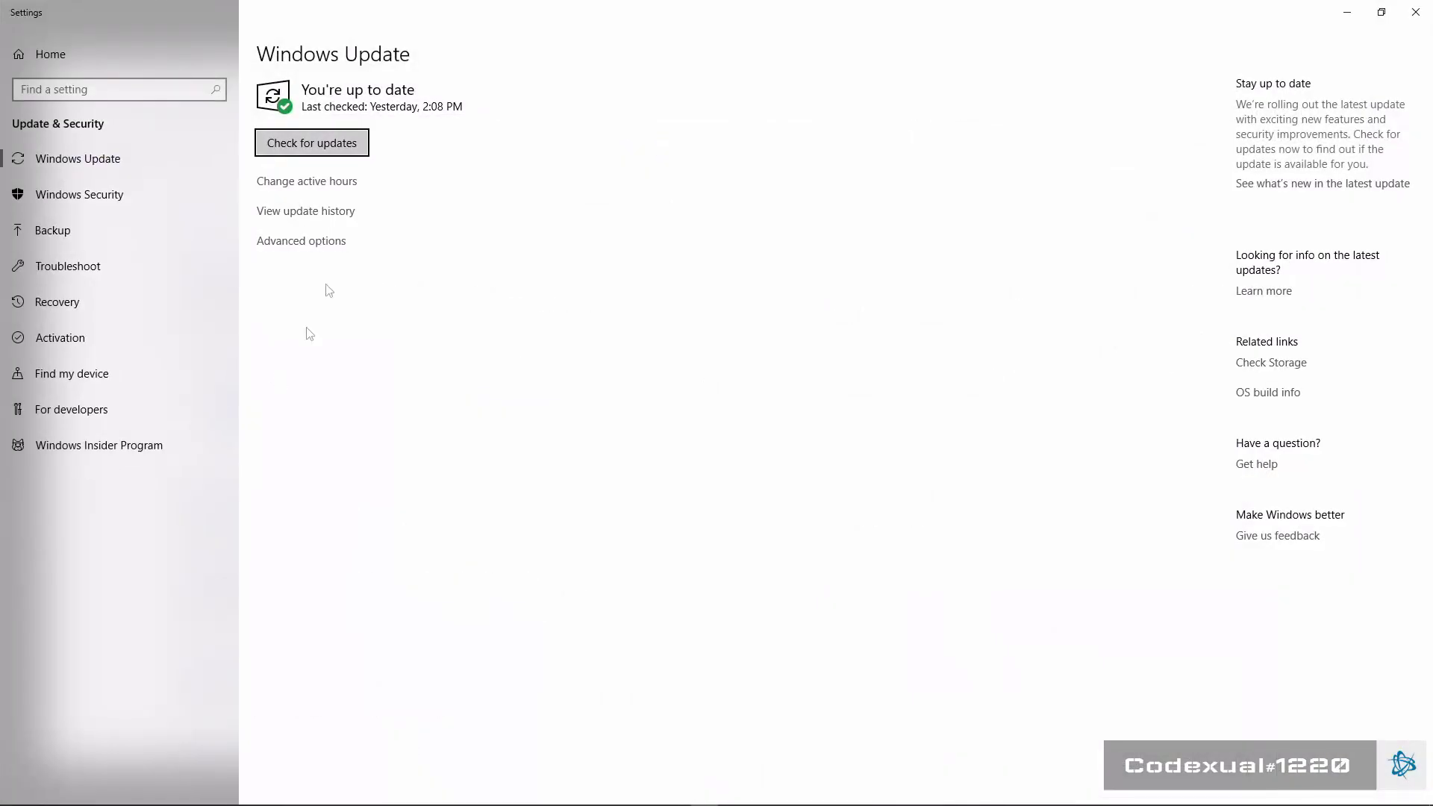
{"action": "double_click", "coordinate": [1009, 12]}
{"action": "left_click", "coordinate": [870, 171]}
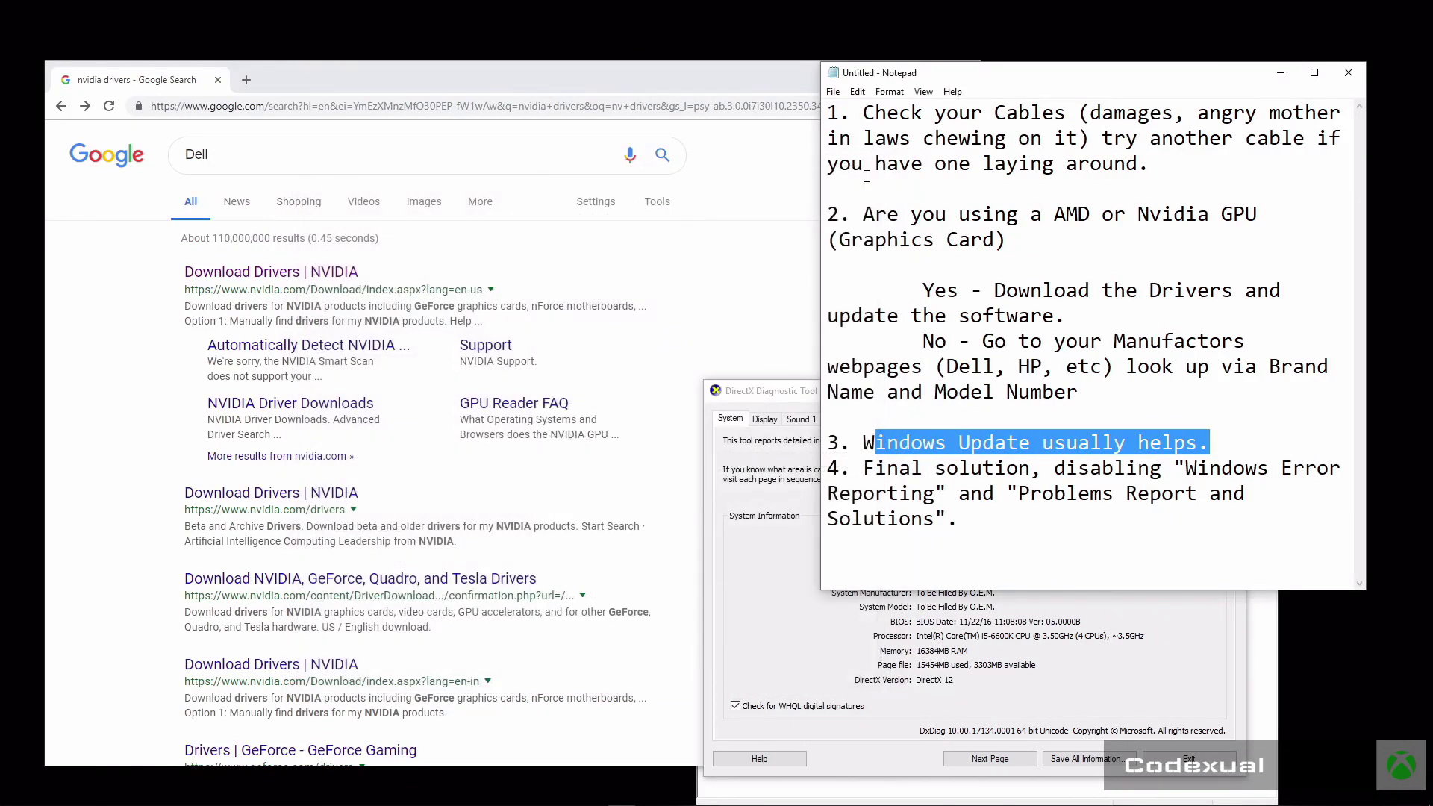
{"action": "left_click", "coordinate": [769, 223]}
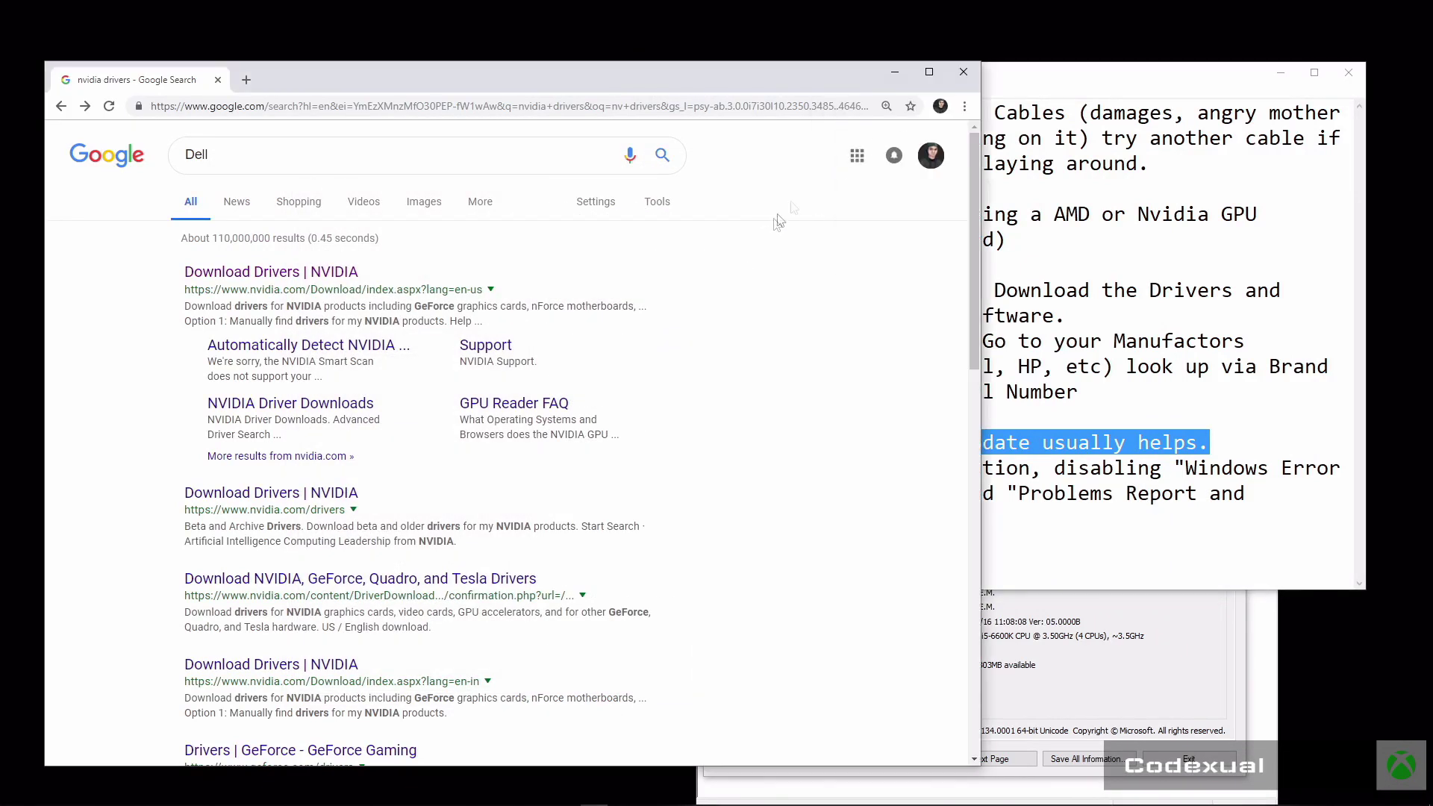
Close Chrome, the DirectX tool and Device Manager, adding blank lines before the final step in the notes.
{"action": "left_click", "coordinate": [959, 70]}
{"action": "left_click", "coordinate": [769, 391]}
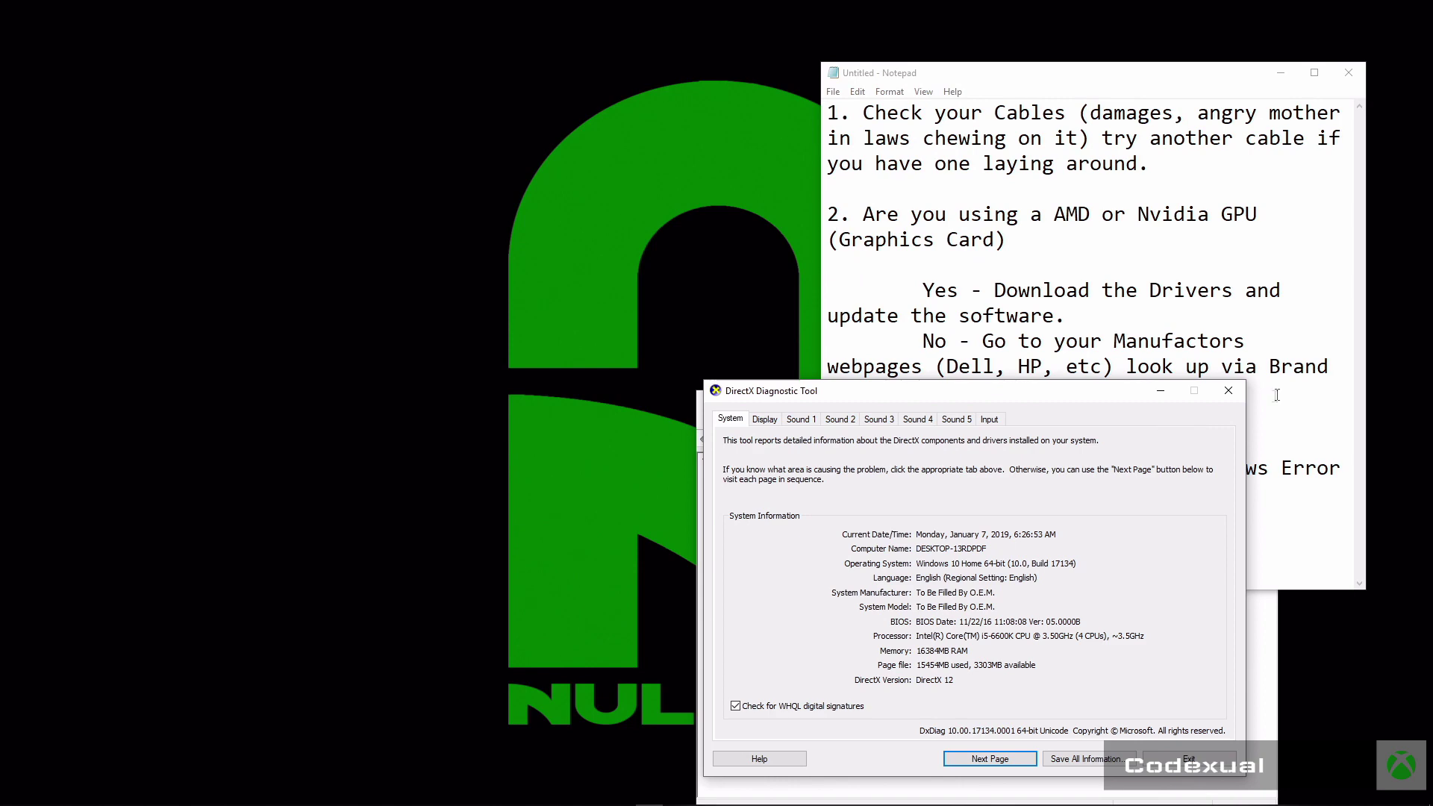
{"action": "left_click", "coordinate": [1240, 391]}
{"action": "left_click_drag", "start_coordinate": [1209, 442], "coordinate": [1249, 442]}
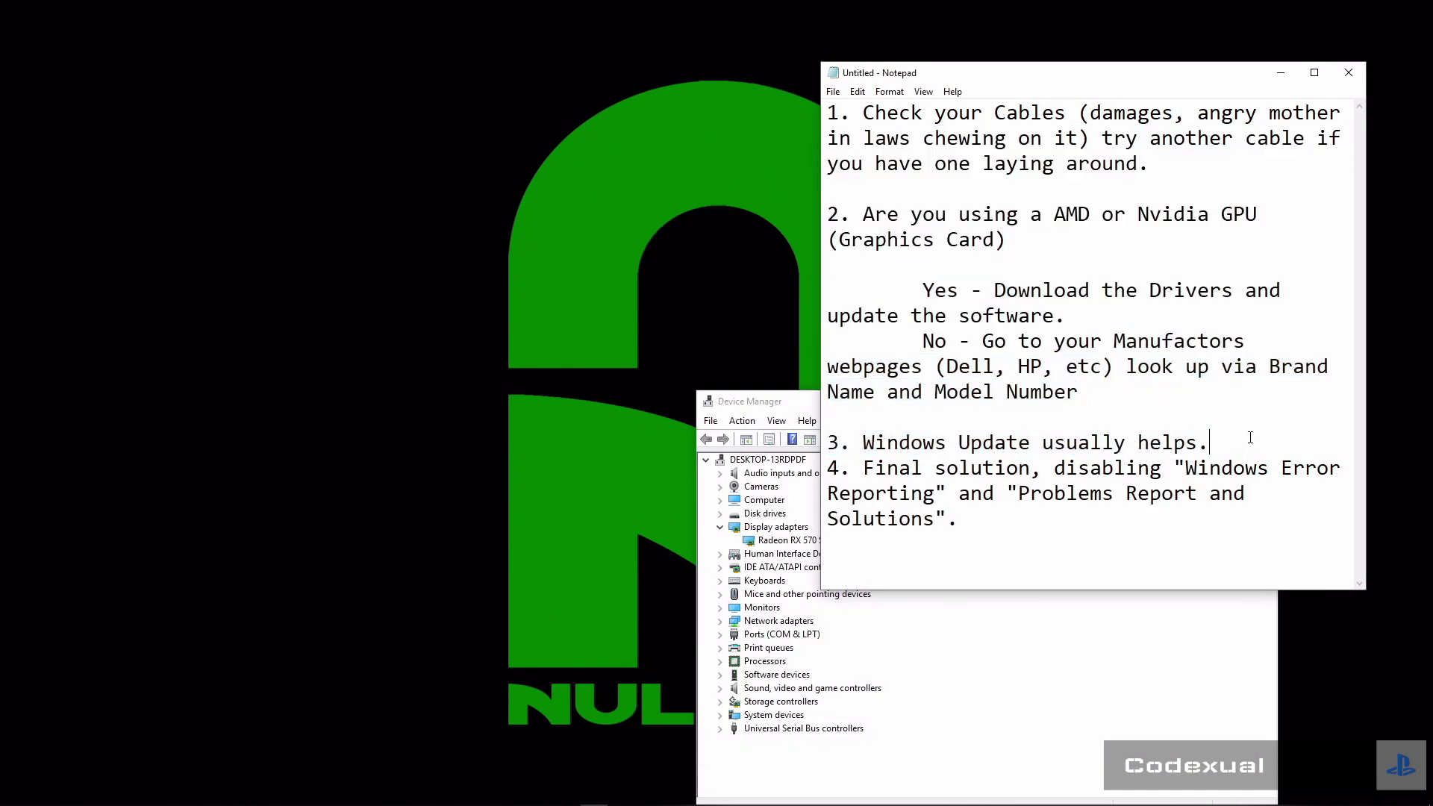
{"action": "key", "text": "Return"}
{"action": "key", "text": "Return"}
{"action": "left_click_drag", "start_coordinate": [1046, 581], "coordinate": [1028, 544]}
{"action": "left_click", "coordinate": [1030, 553]}
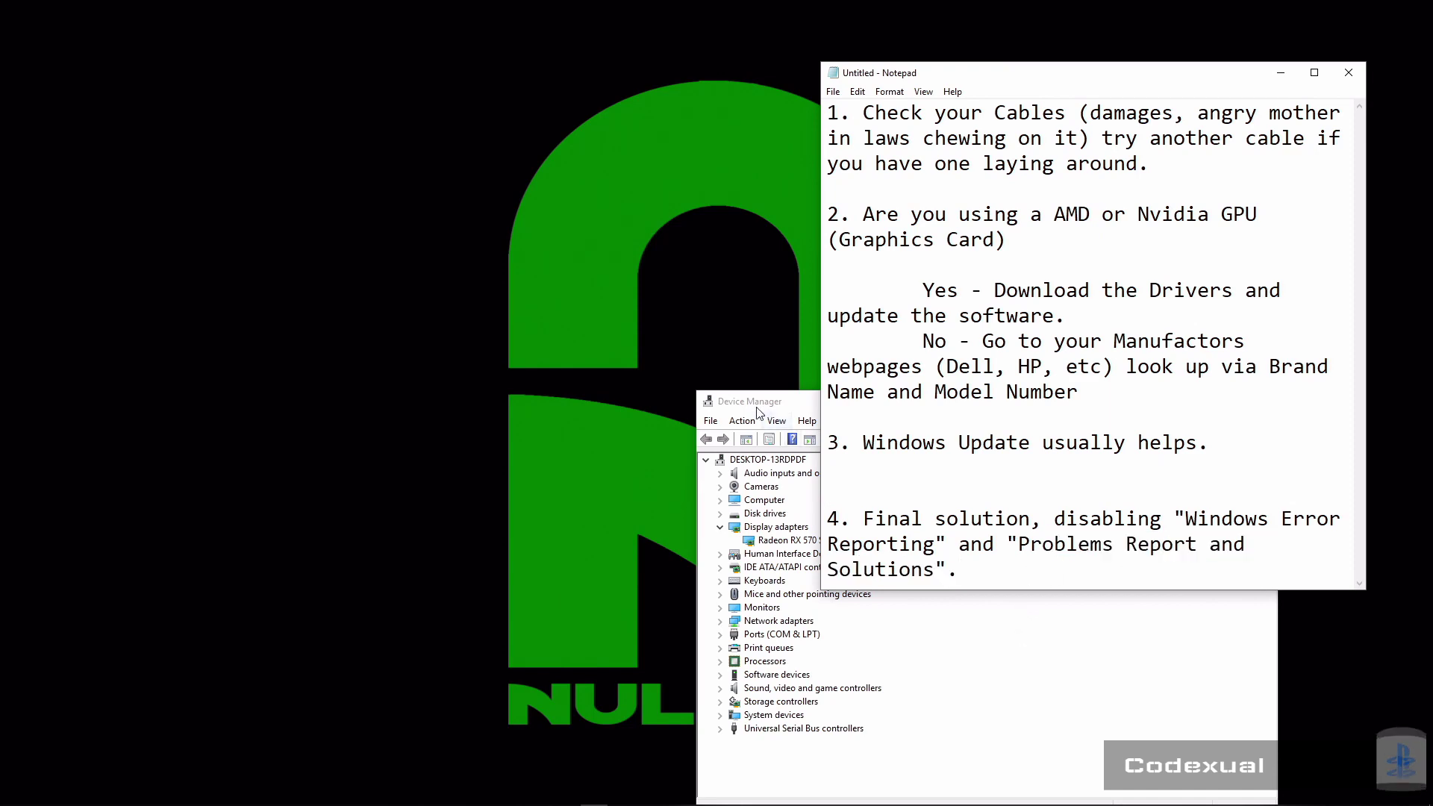
{"action": "left_click_drag", "start_coordinate": [757, 409], "coordinate": [326, 361]}
{"action": "left_click", "coordinate": [836, 357]}
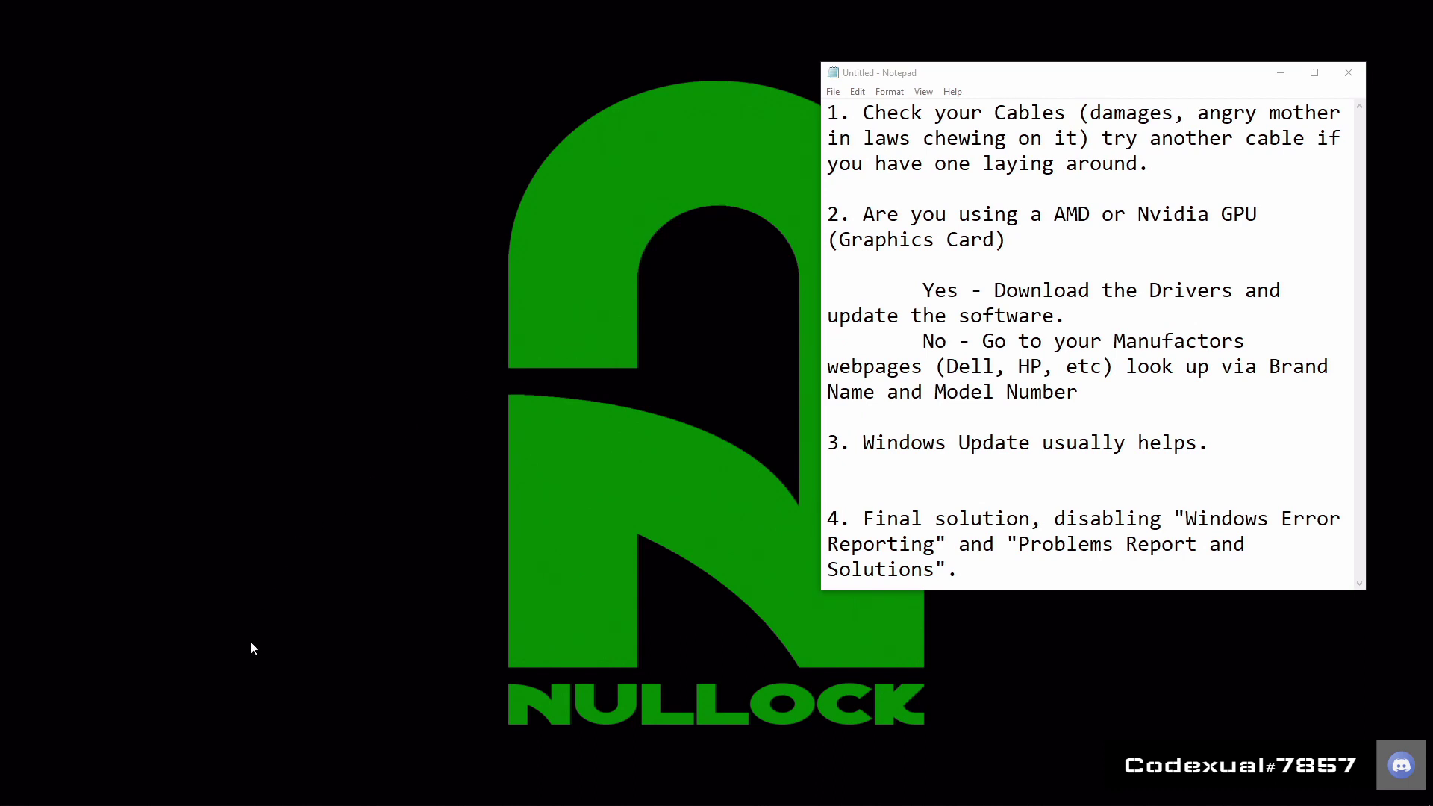
Run msconfig from the Win+X Run dialog to open System Configuration.
{"action": "mouse_move", "coordinate": [15, 803]}
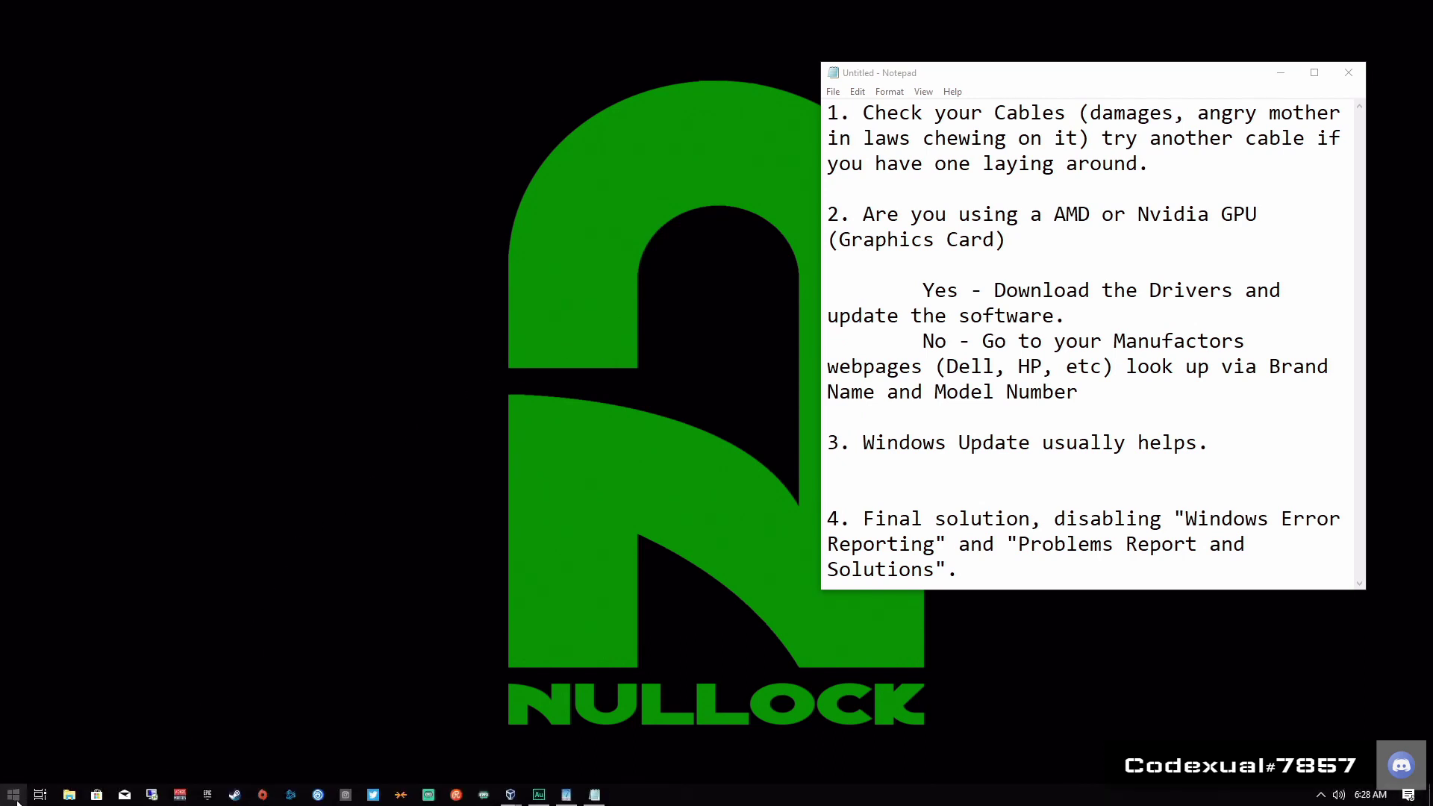
{"action": "right_click", "coordinate": [15, 798]}
{"action": "left_click", "coordinate": [33, 734]}
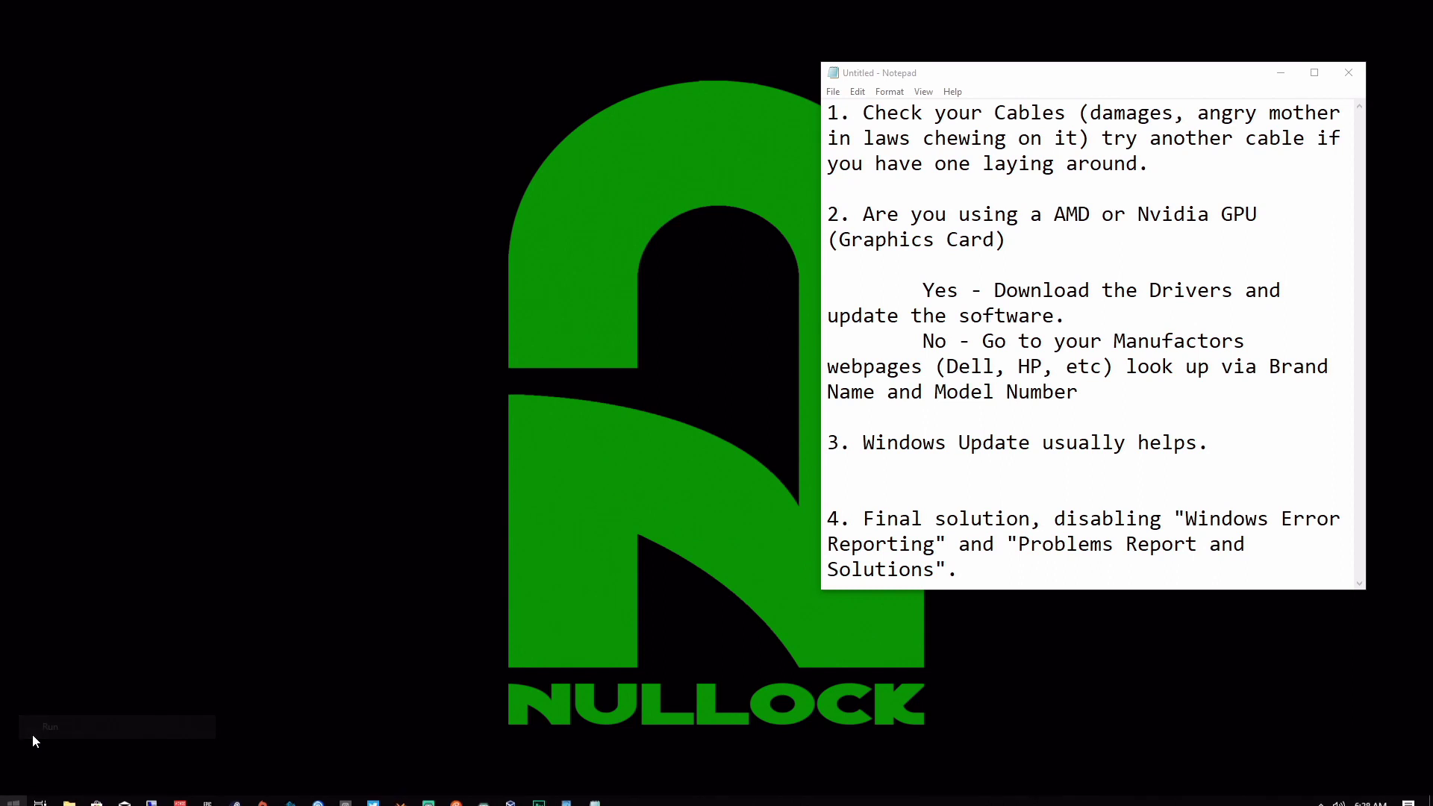
{"action": "left_click_drag", "start_coordinate": [108, 661], "coordinate": [420, 514]}
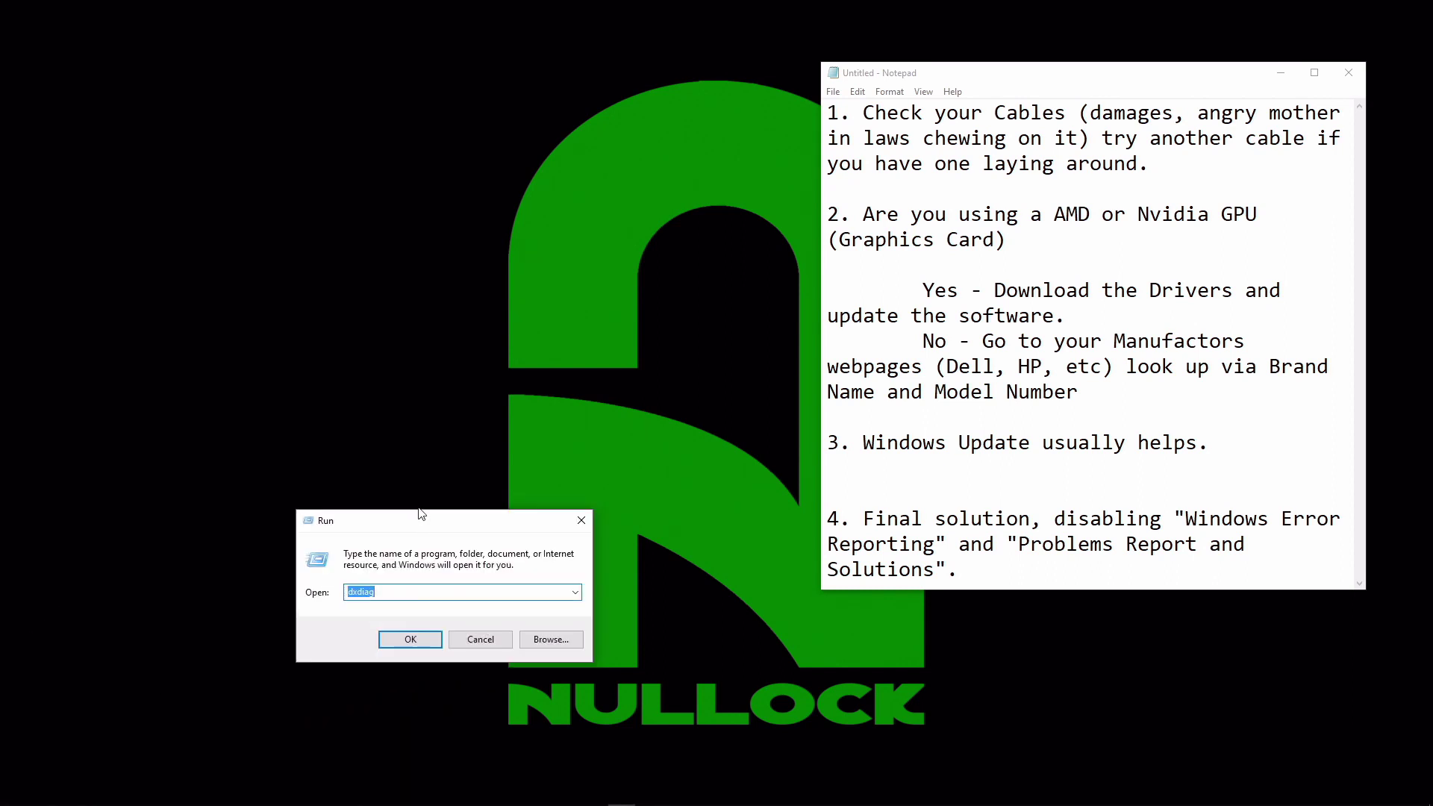
{"action": "left_click_drag", "start_coordinate": [429, 519], "coordinate": [453, 302]}
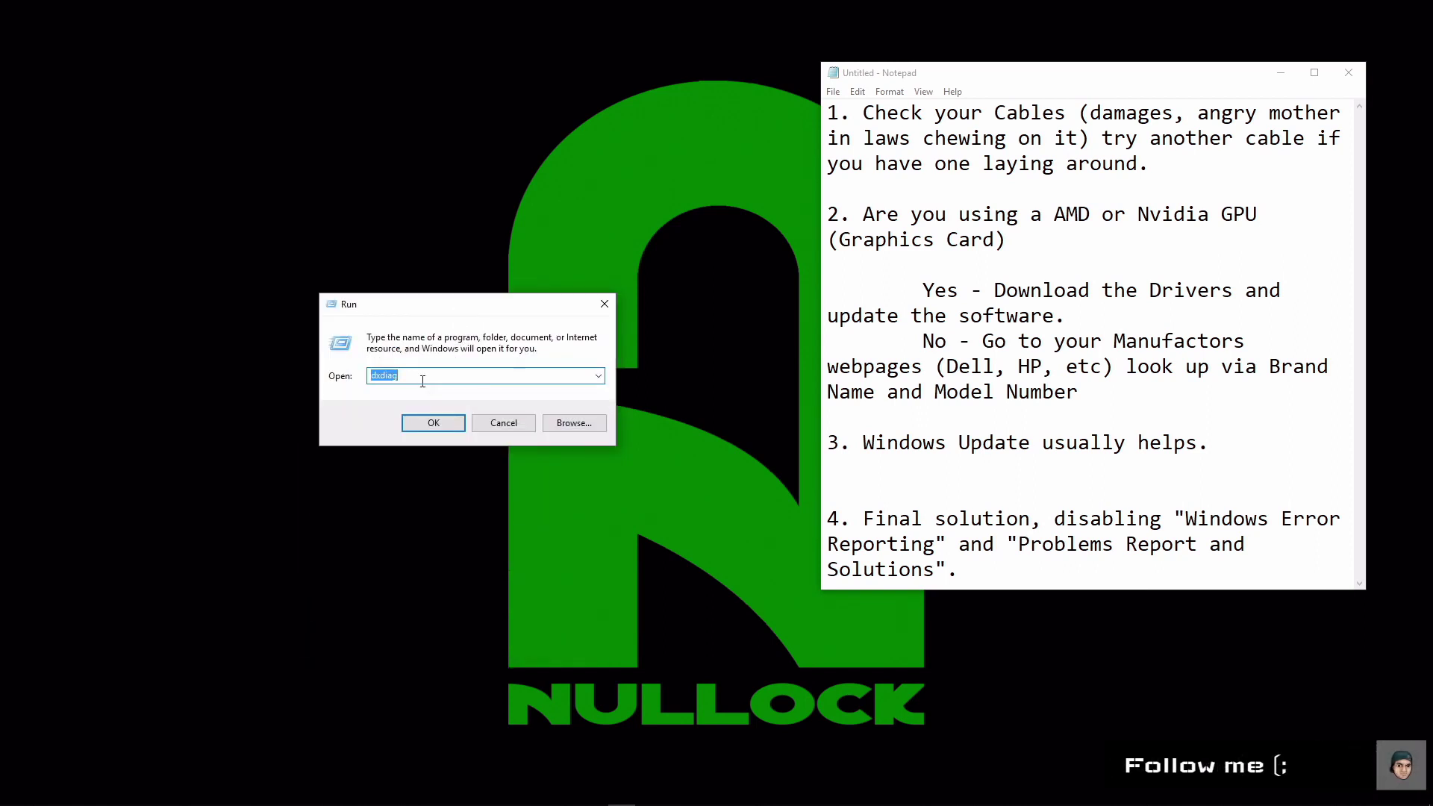
{"action": "type", "text": "msconfig"}
{"action": "key", "text": "Return"}
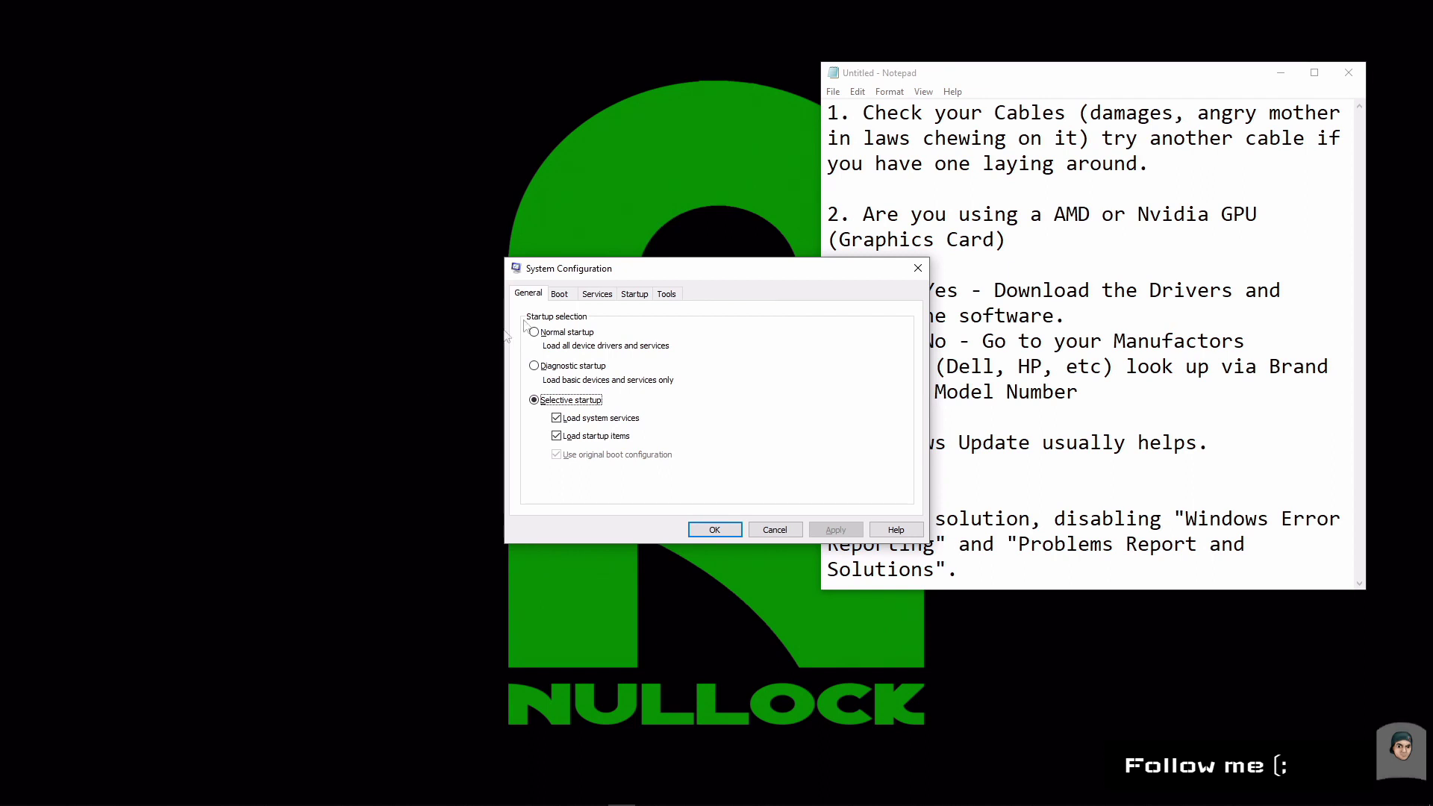
Look over the Boot tab's advanced options, cancel them, and switch to the Services tab.
{"action": "left_click_drag", "start_coordinate": [586, 271], "coordinate": [441, 224]}
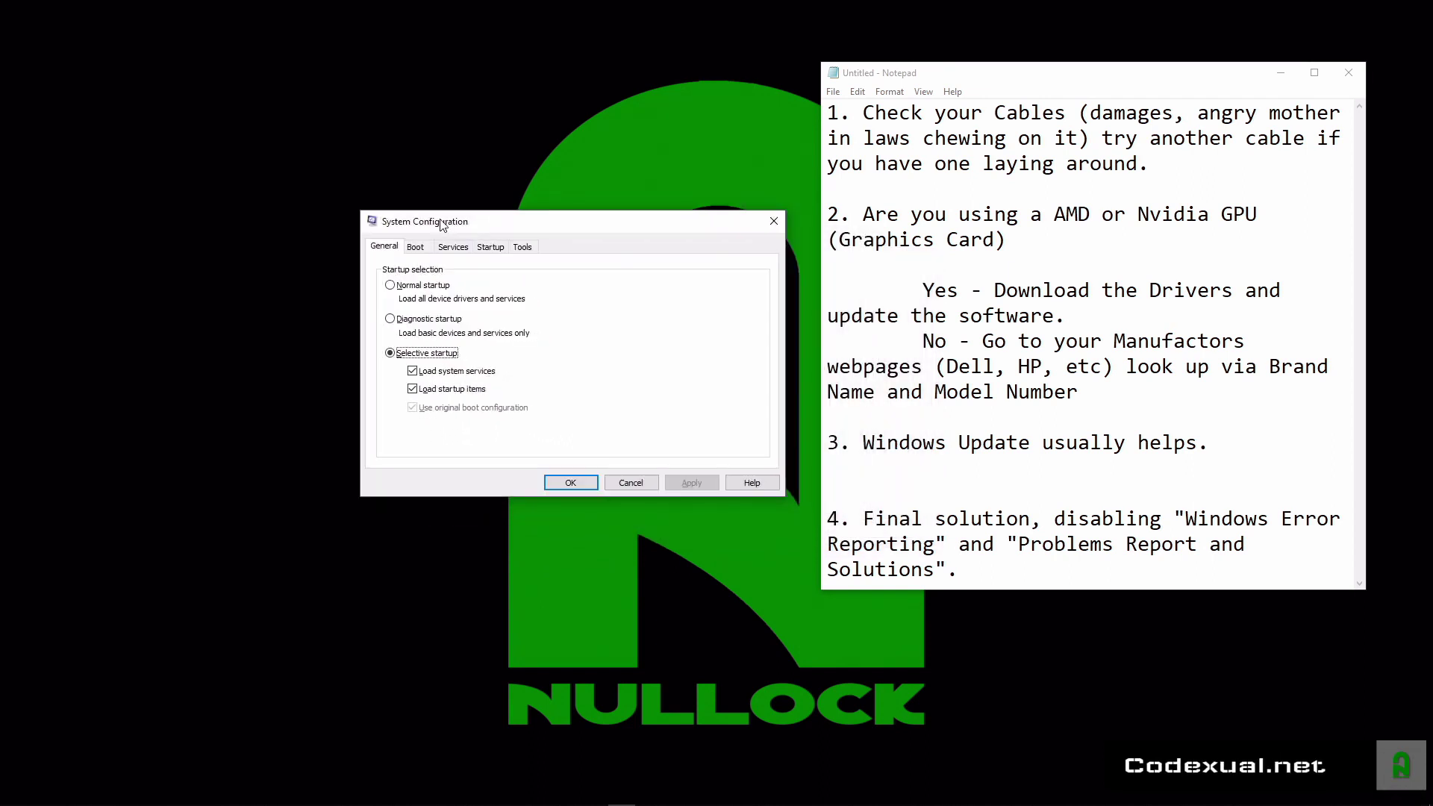
{"action": "left_click", "coordinate": [416, 247]}
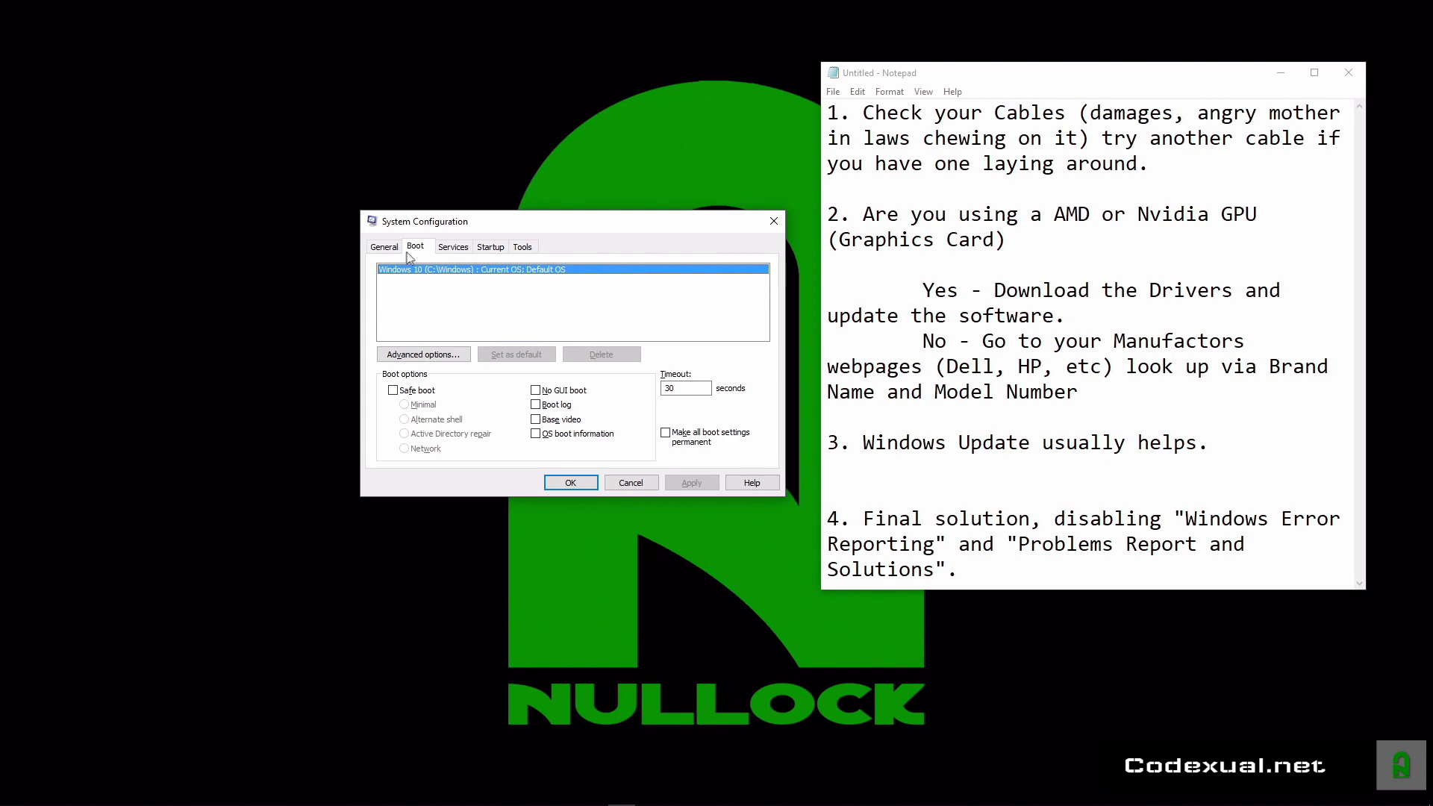
{"action": "left_click", "coordinate": [423, 354]}
{"action": "left_click", "coordinate": [675, 478]}
{"action": "left_click", "coordinate": [461, 251]}
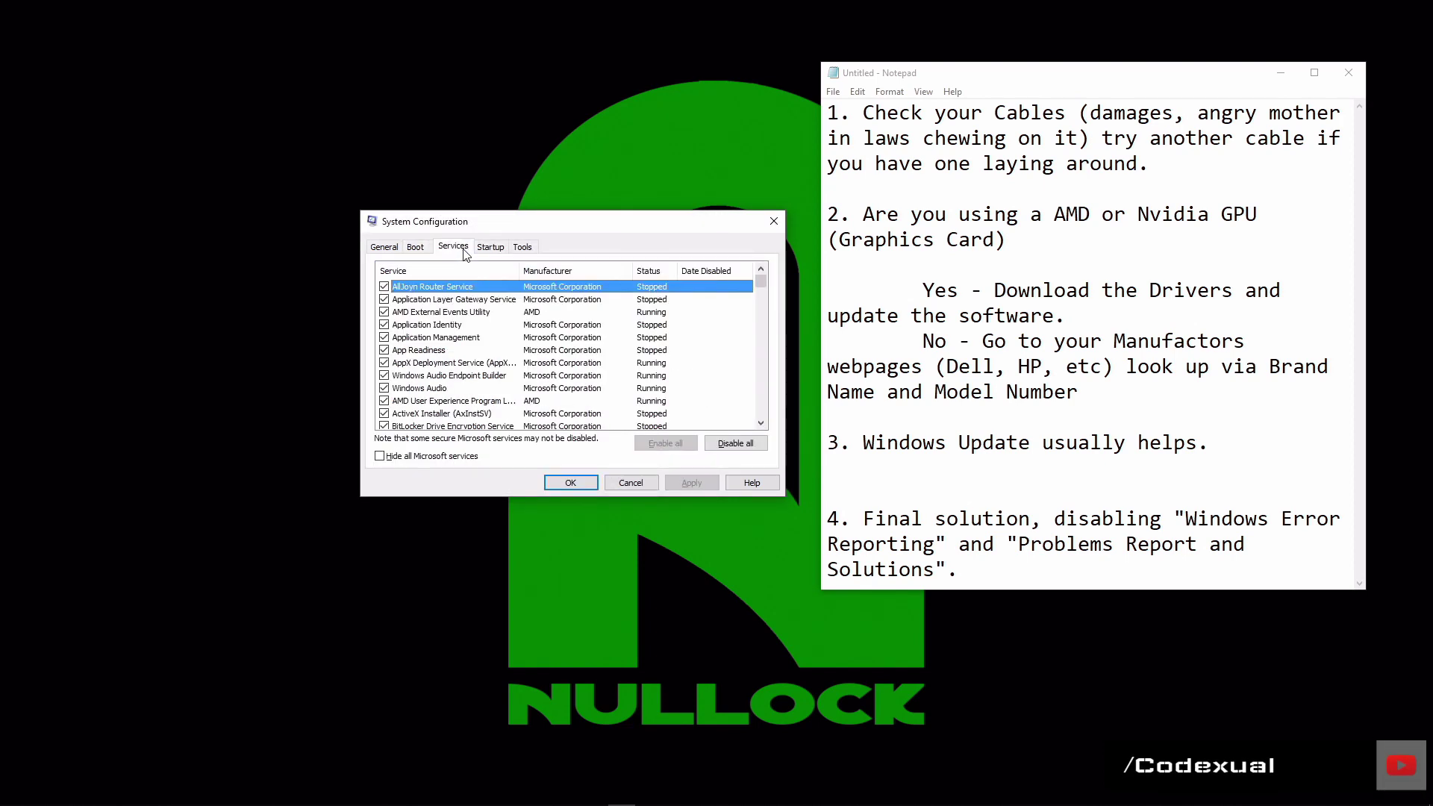
{"action": "left_click_drag", "start_coordinate": [504, 224], "coordinate": [529, 195]}
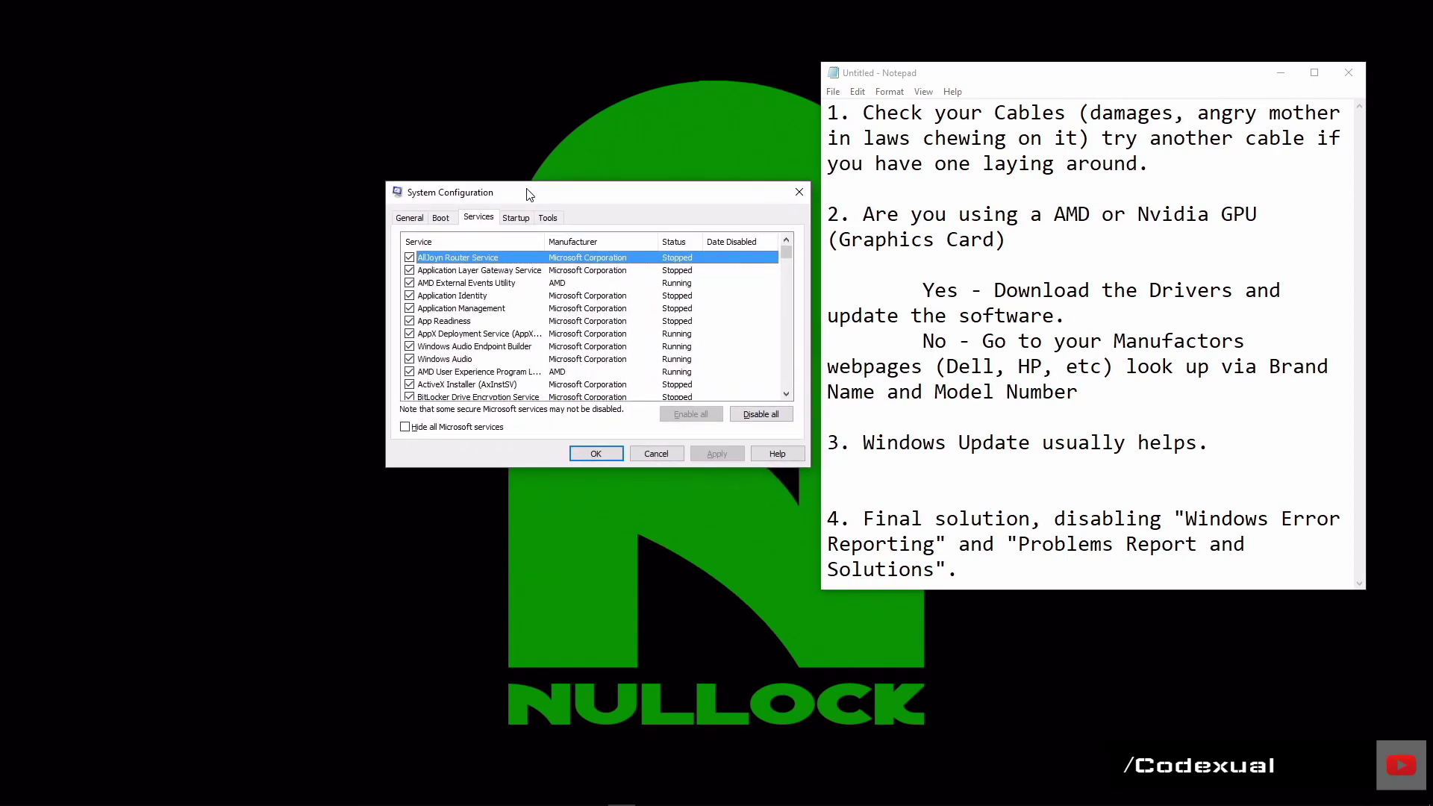
Highlight Windows Error Reporting and Problem Reports in point 4, then scroll the services list to them.
{"action": "left_click_drag", "start_coordinate": [1192, 519], "coordinate": [1150, 568]}
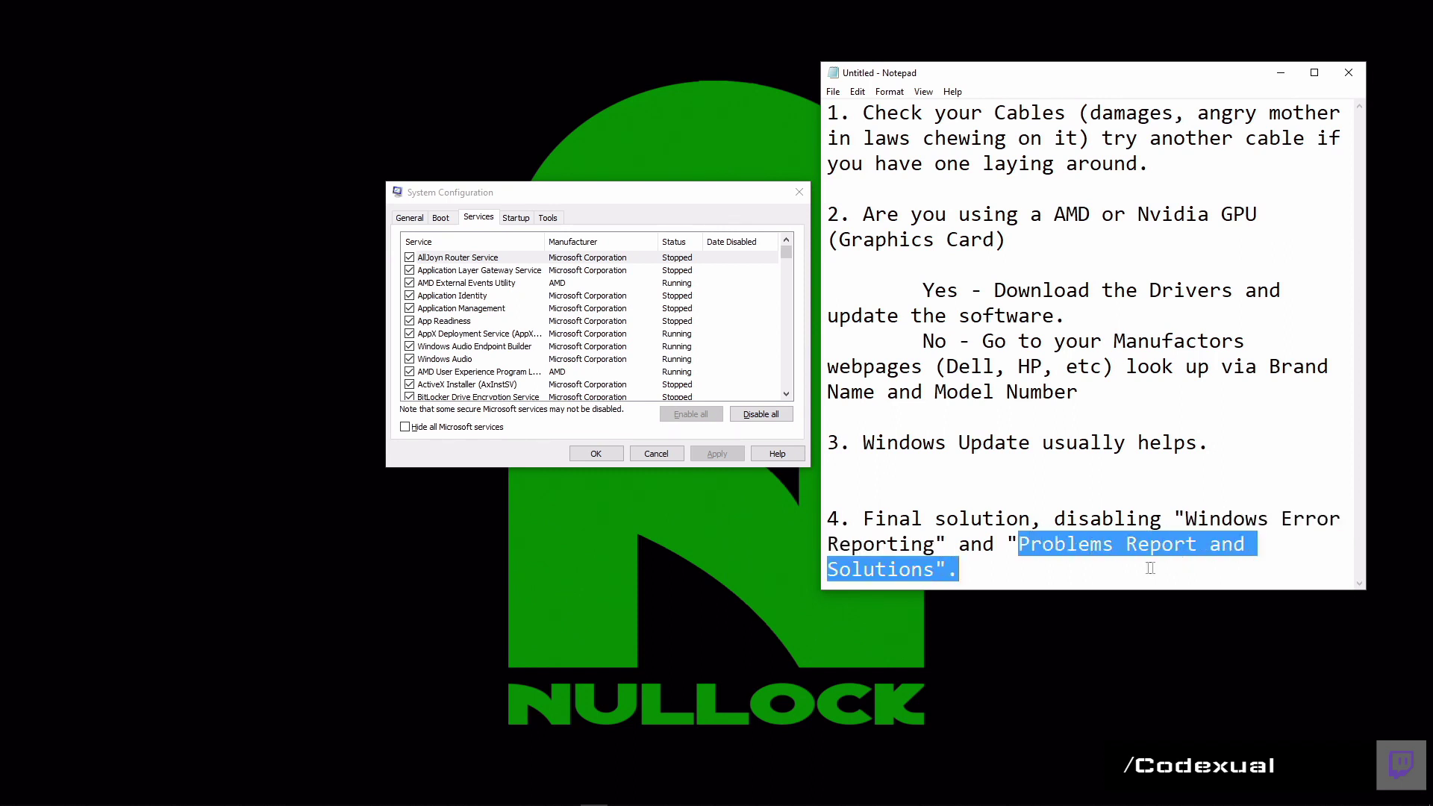
{"action": "left_click_drag", "start_coordinate": [1019, 544], "coordinate": [934, 569]}
{"action": "left_click", "coordinate": [583, 231]}
{"action": "scroll", "coordinate": [580, 325], "scroll_direction": "down", "scroll_amount": 1}
{"action": "scroll", "coordinate": [580, 325], "scroll_direction": "down", "scroll_amount": 10}
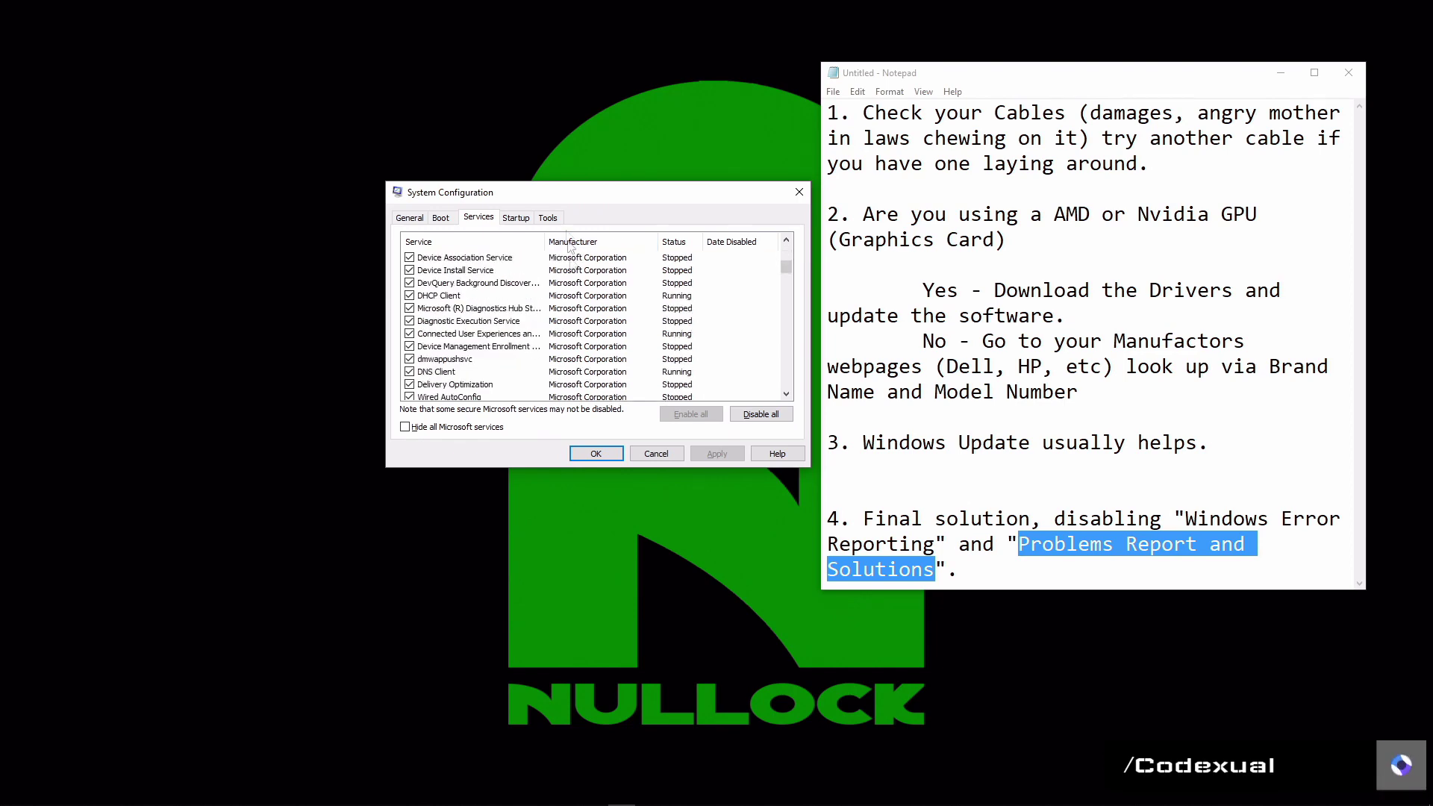
{"action": "scroll", "coordinate": [564, 323], "scroll_direction": "down", "scroll_amount": 10}
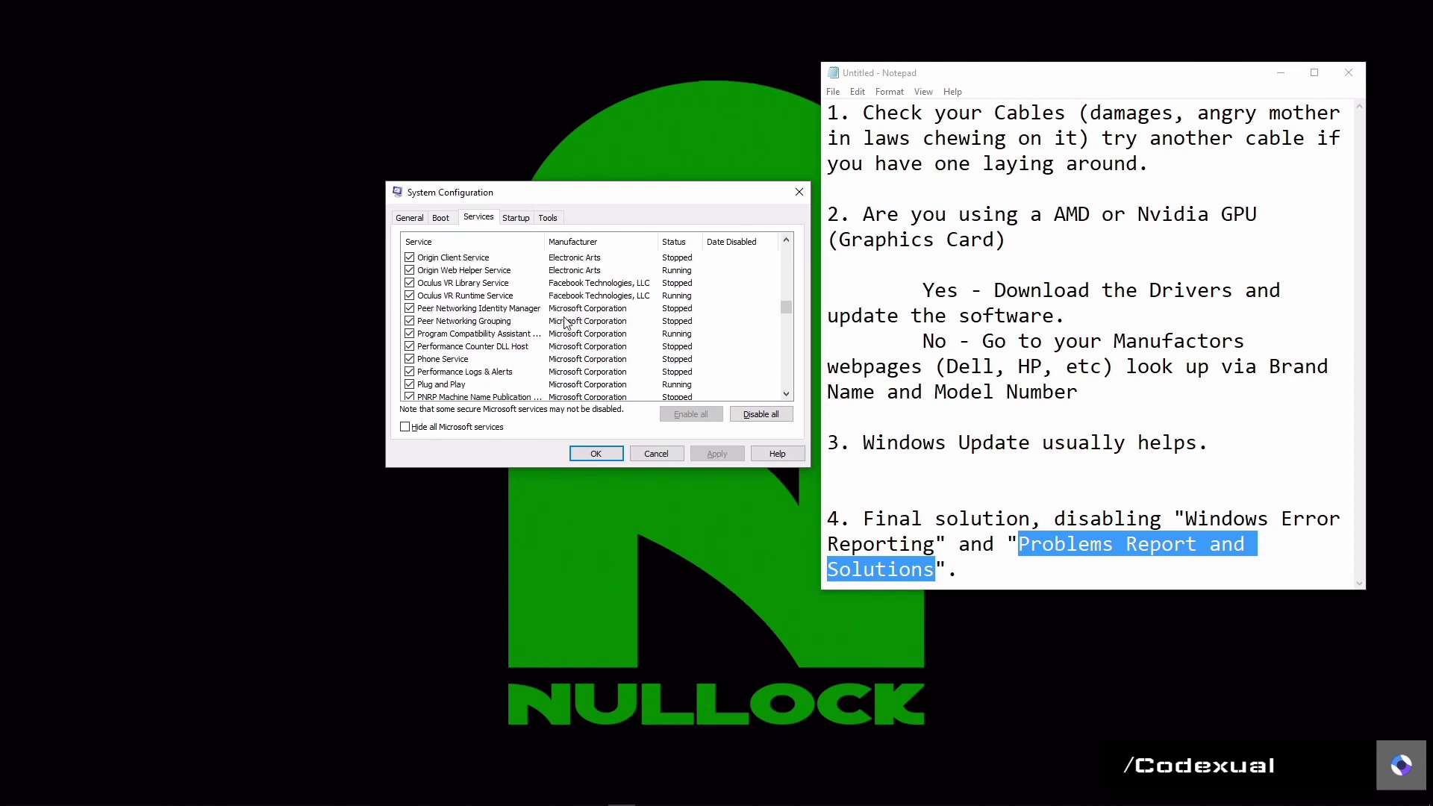
{"action": "scroll", "coordinate": [565, 322], "scroll_direction": "down", "scroll_amount": 2}
{"action": "scroll", "coordinate": [565, 322], "scroll_direction": "down", "scroll_amount": 3}
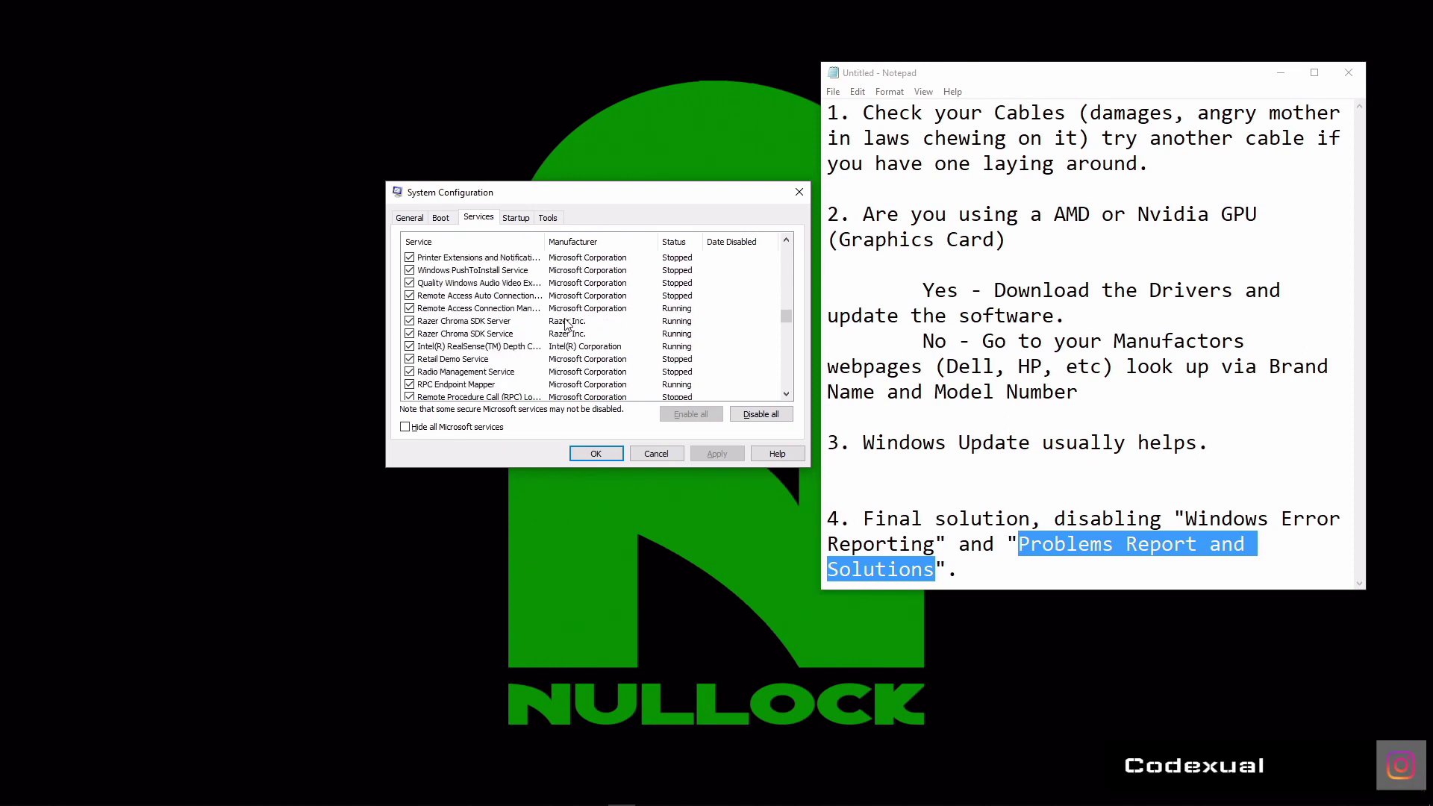
{"action": "scroll", "coordinate": [565, 323], "scroll_direction": "up", "scroll_amount": 3}
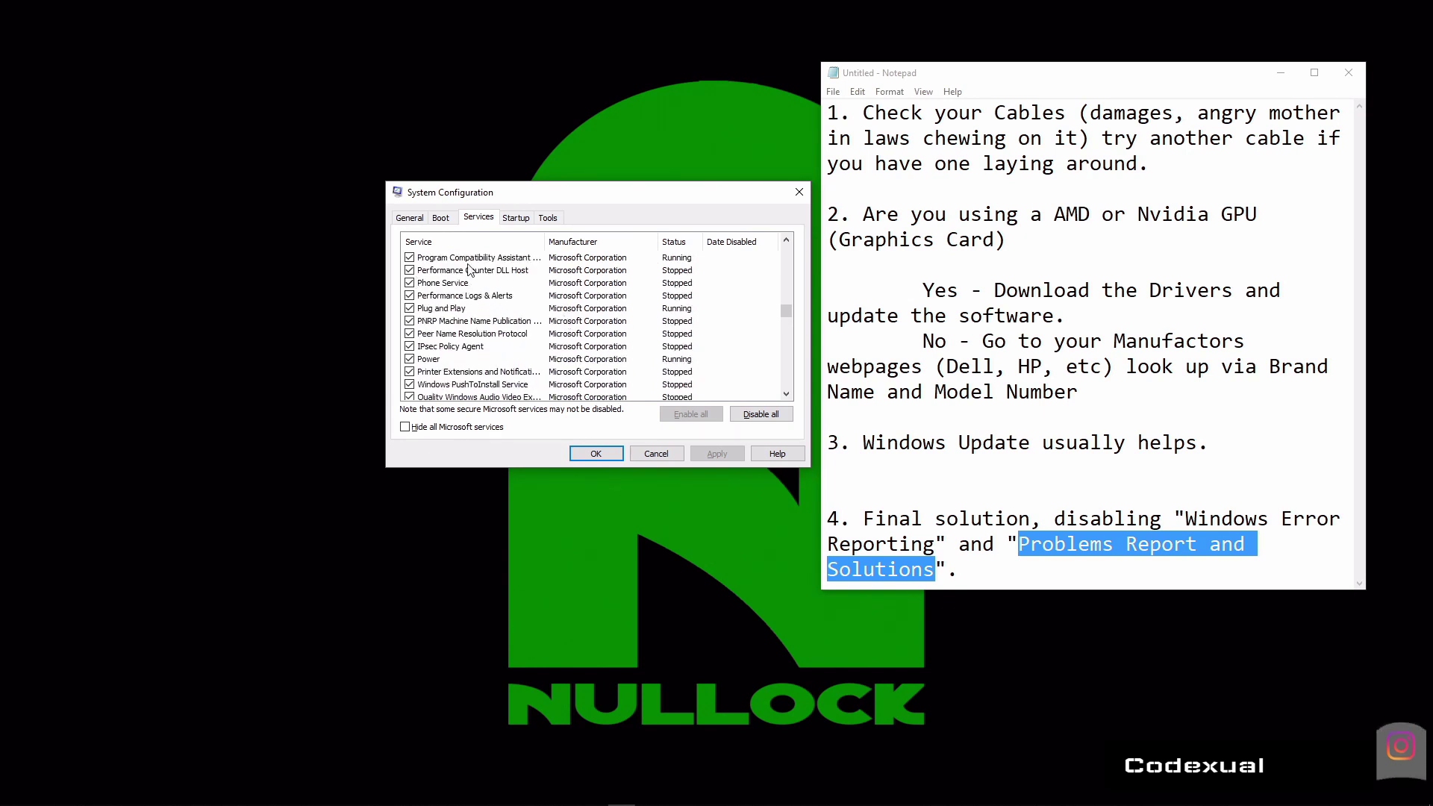
{"action": "scroll", "coordinate": [576, 323], "scroll_direction": "down", "scroll_amount": 3}
{"action": "scroll", "coordinate": [575, 321], "scroll_direction": "down", "scroll_amount": 4}
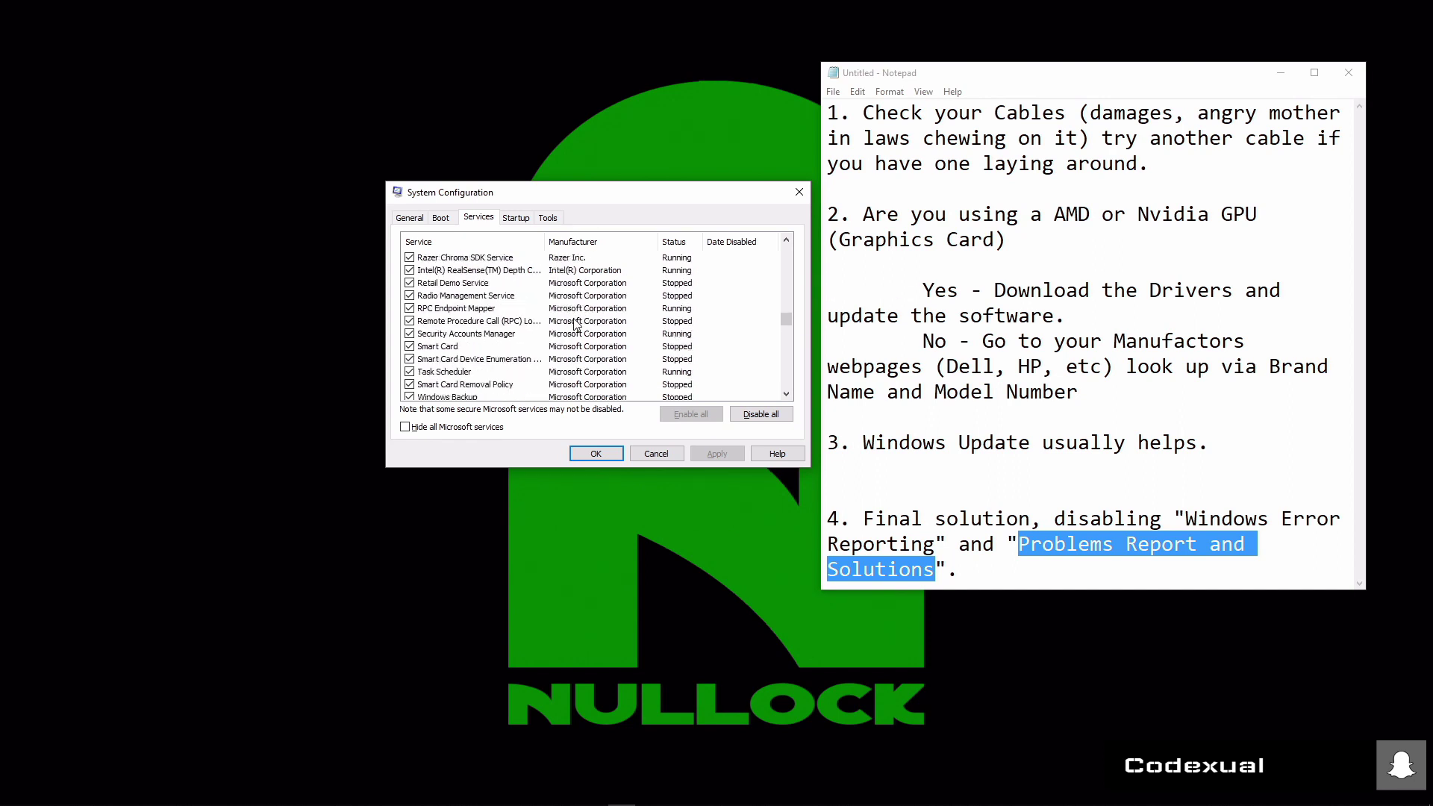
{"action": "scroll", "coordinate": [577, 319], "scroll_direction": "down", "scroll_amount": 4}
{"action": "scroll", "coordinate": [576, 316], "scroll_direction": "down", "scroll_amount": 2}
{"action": "scroll", "coordinate": [576, 316], "scroll_direction": "down", "scroll_amount": 4}
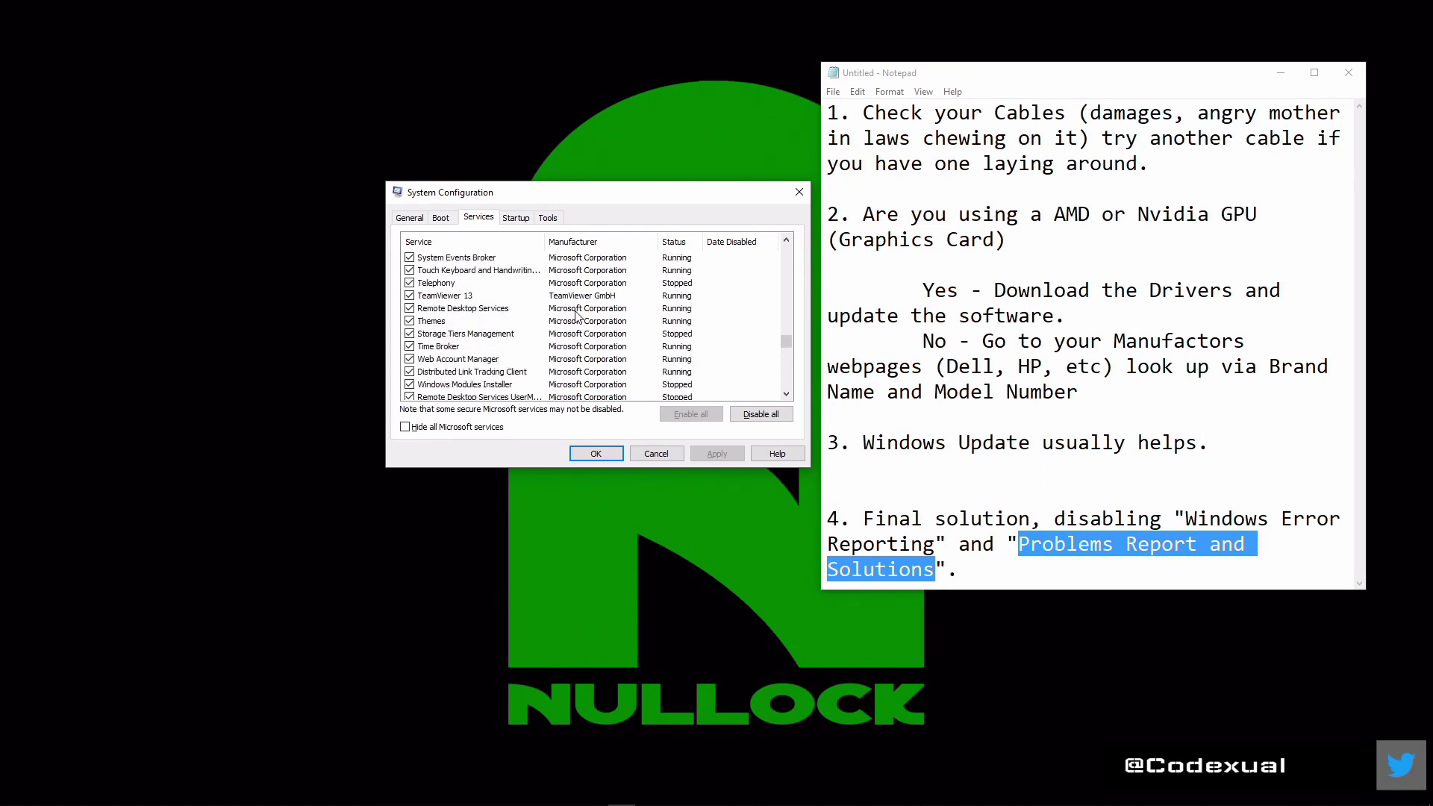
{"action": "scroll", "coordinate": [576, 316], "scroll_direction": "down", "scroll_amount": 2}
{"action": "scroll", "coordinate": [576, 316], "scroll_direction": "down", "scroll_amount": 3}
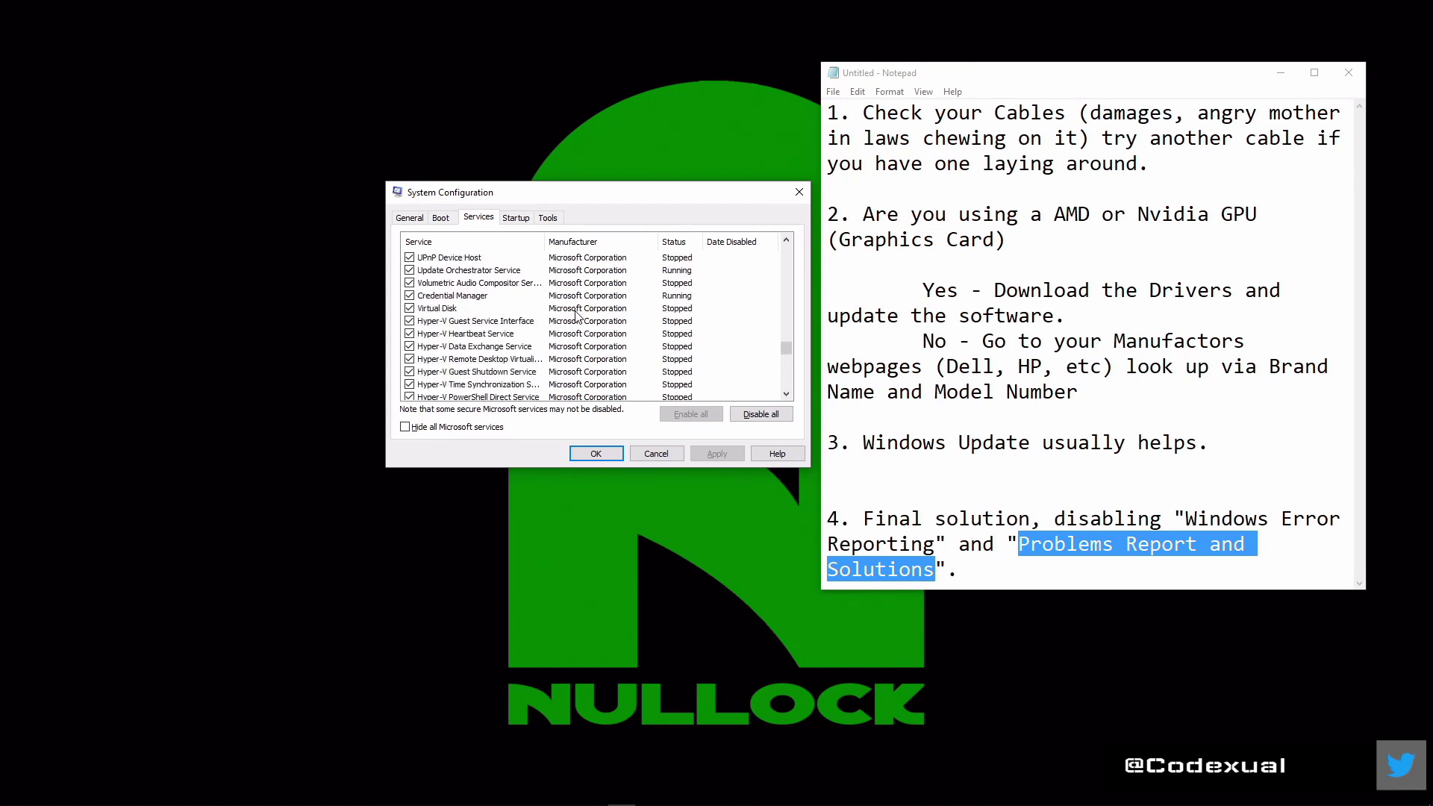
{"action": "scroll", "coordinate": [576, 316], "scroll_direction": "down", "scroll_amount": 1}
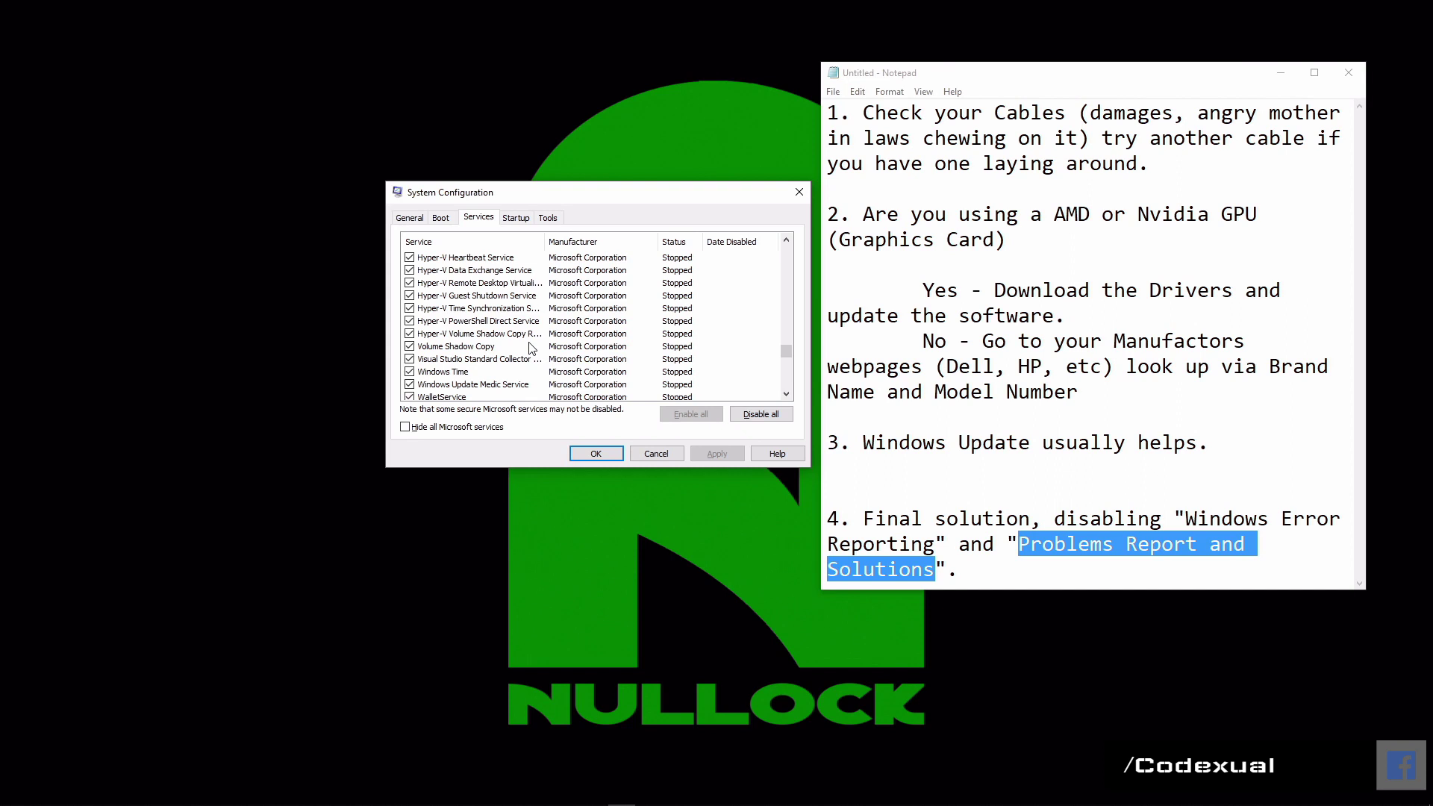
{"action": "scroll", "coordinate": [465, 291], "scroll_direction": "down", "scroll_amount": 3}
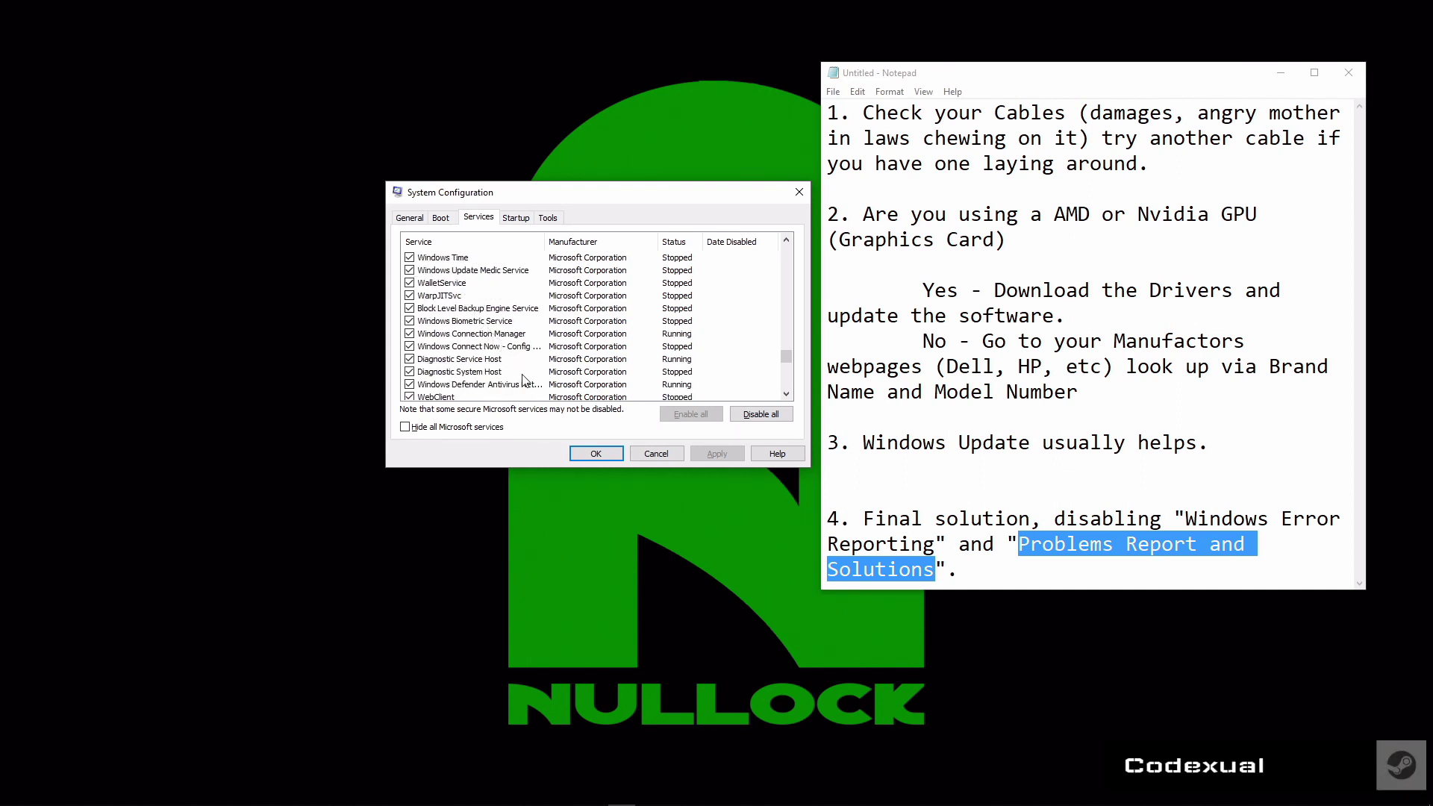
{"action": "scroll", "coordinate": [525, 380], "scroll_direction": "down", "scroll_amount": 2}
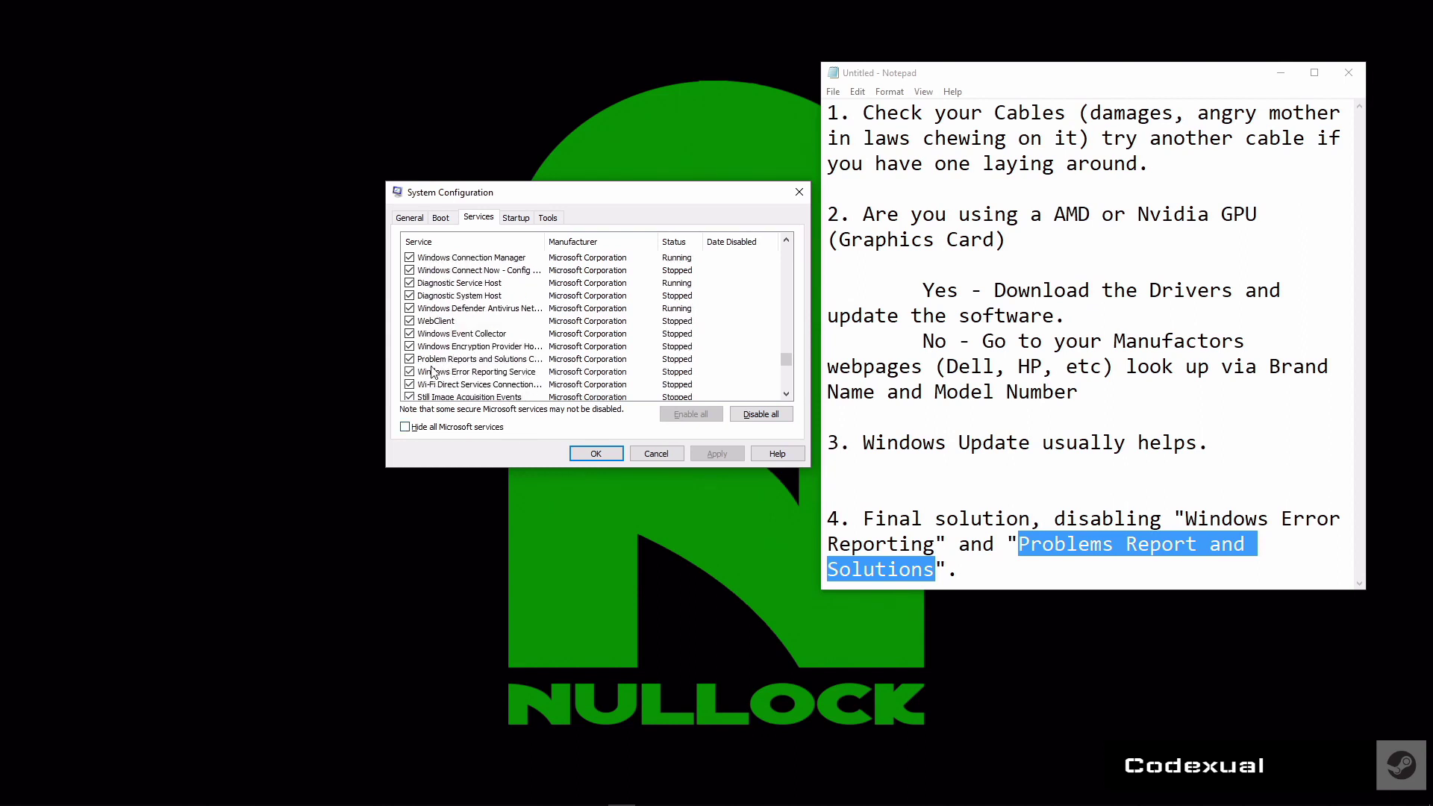
Uncheck Windows Error Reporting Service and Problem Reports and Solutions, then re-check both.
{"action": "left_click", "coordinate": [409, 372]}
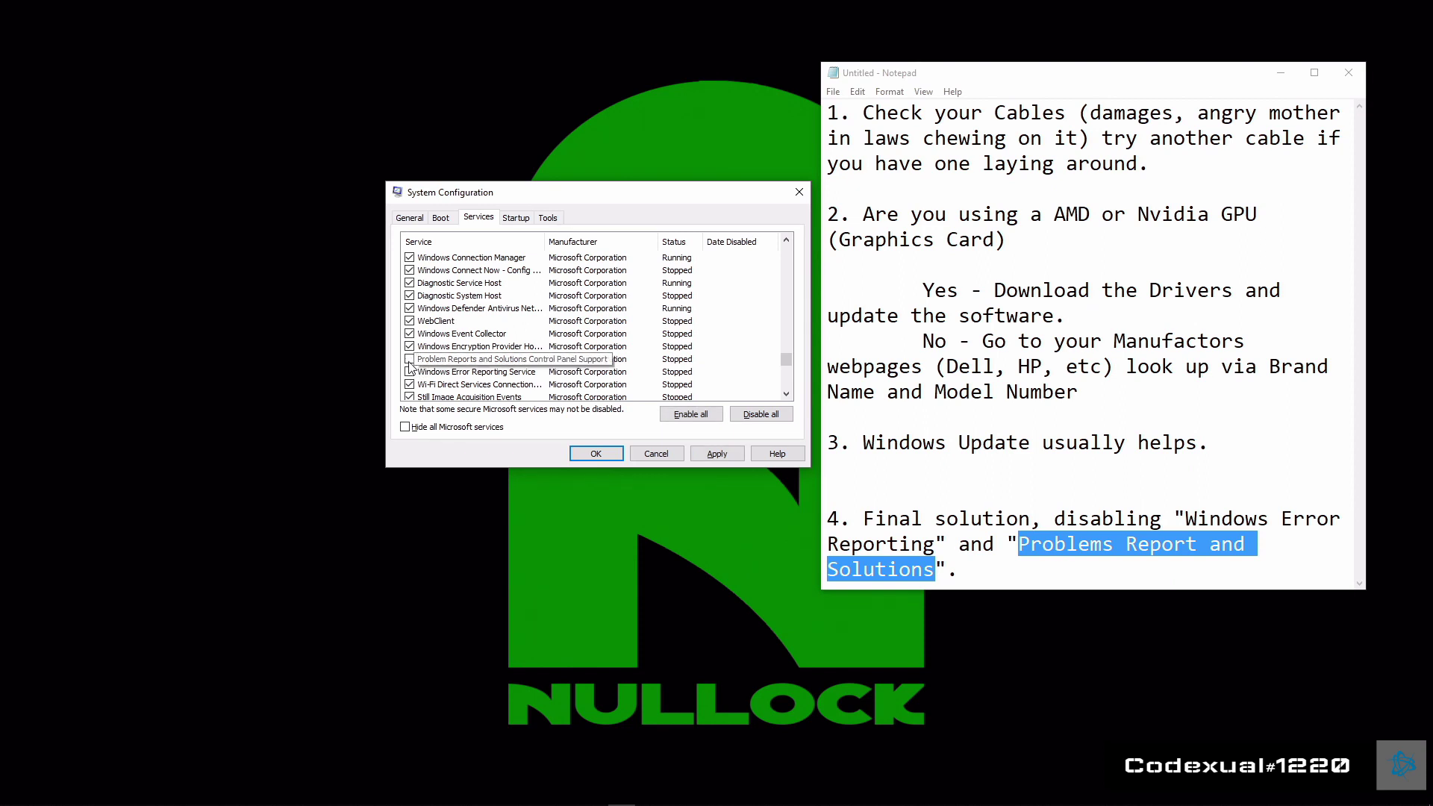
{"action": "left_click", "coordinate": [409, 359]}
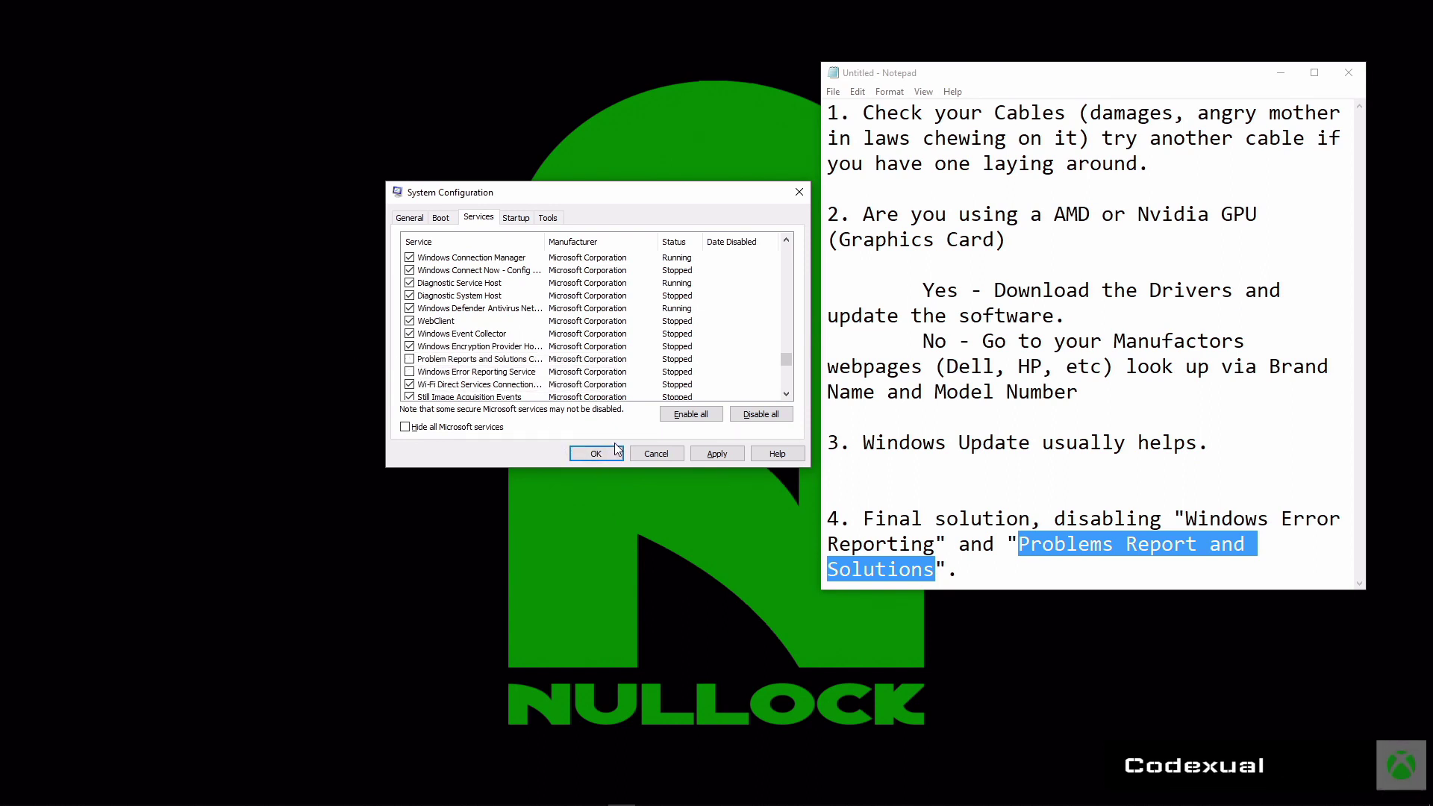
{"action": "left_click", "coordinate": [715, 1]}
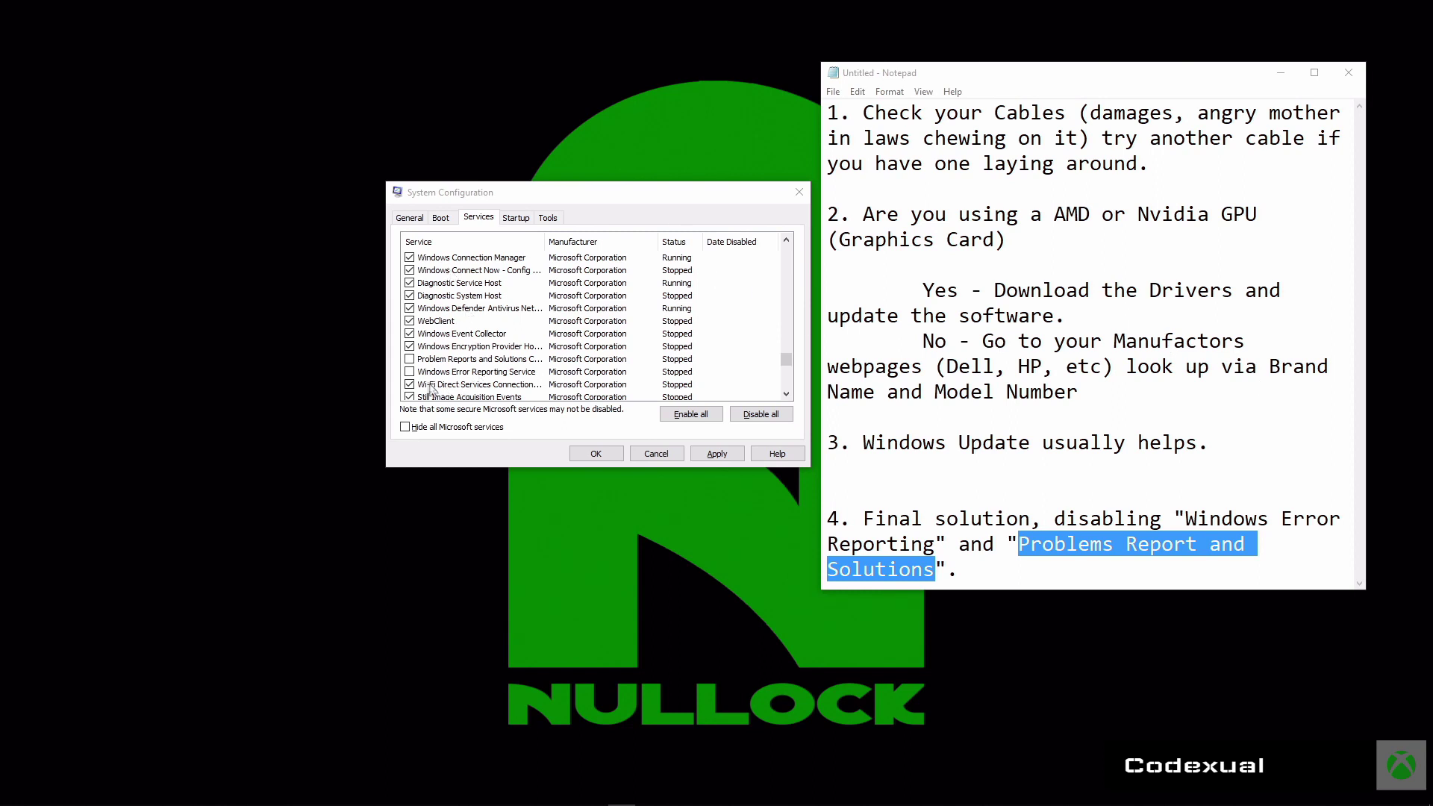
{"action": "left_click", "coordinate": [409, 359]}
{"action": "left_click", "coordinate": [409, 372]}
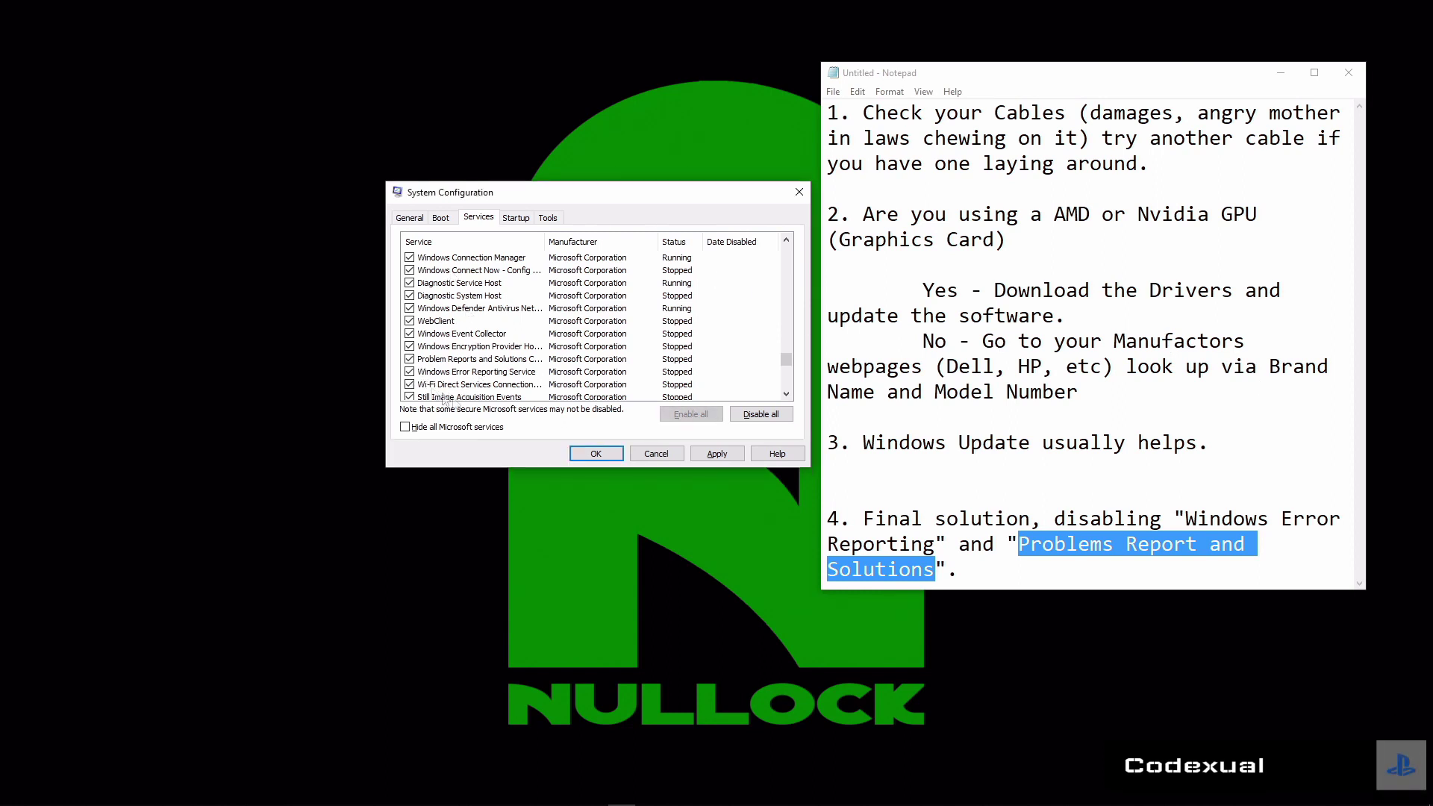
Confirm with OK, choose Exit without restart, and widen the Notepad window.
{"action": "left_click", "coordinate": [694, 455]}
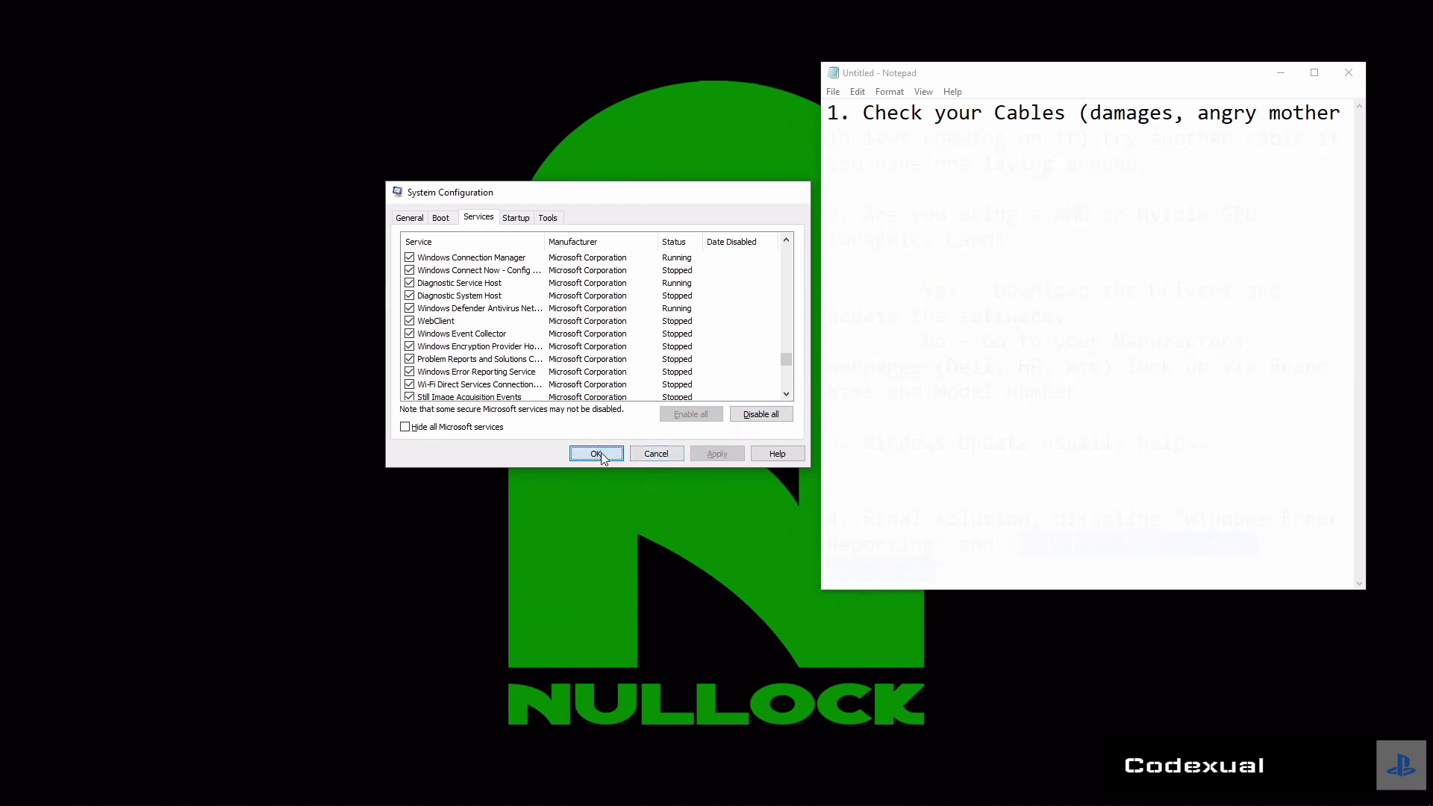
{"action": "left_click", "coordinate": [632, 450]}
{"action": "left_click_drag", "start_coordinate": [662, 360], "coordinate": [523, 329]}
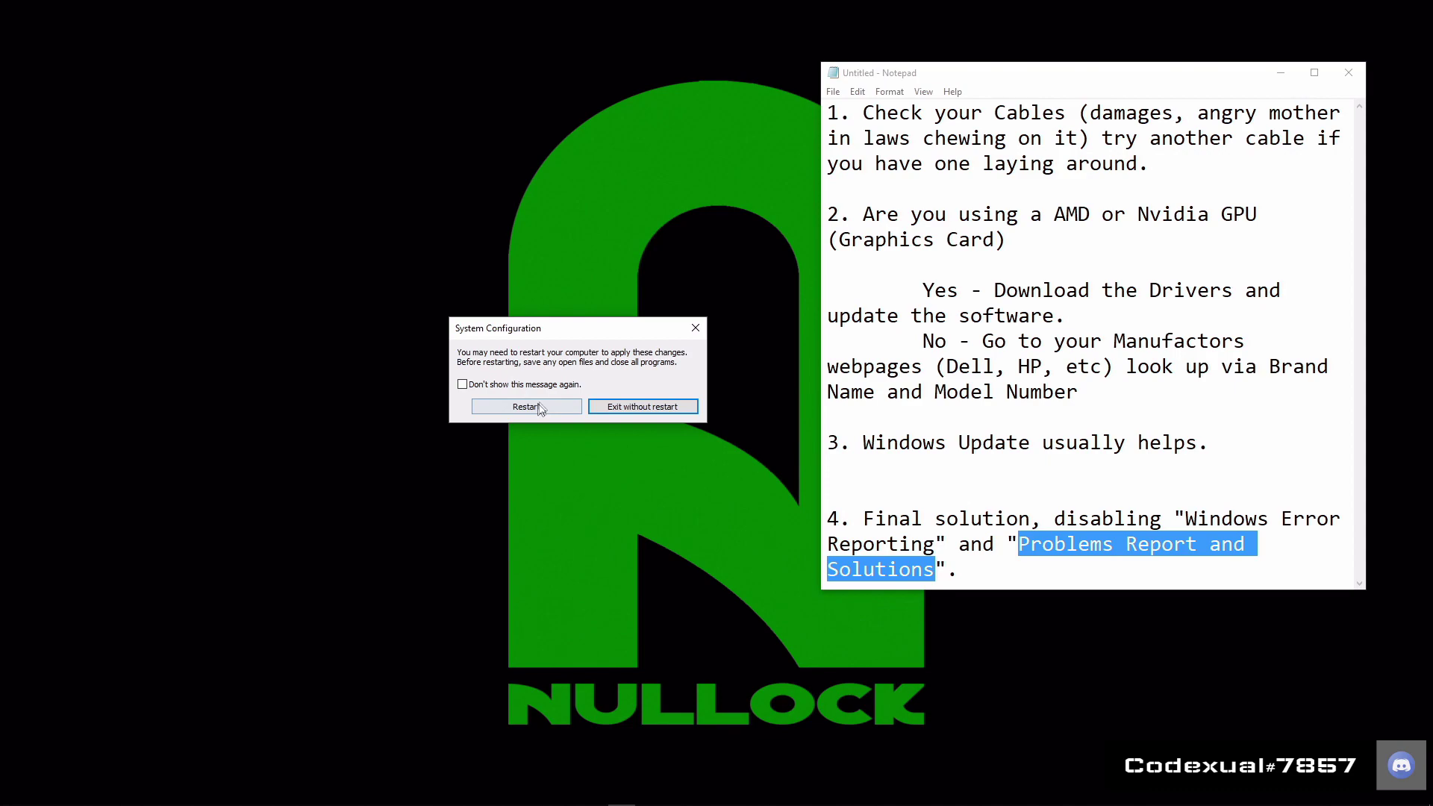
{"action": "left_click", "coordinate": [608, 411]}
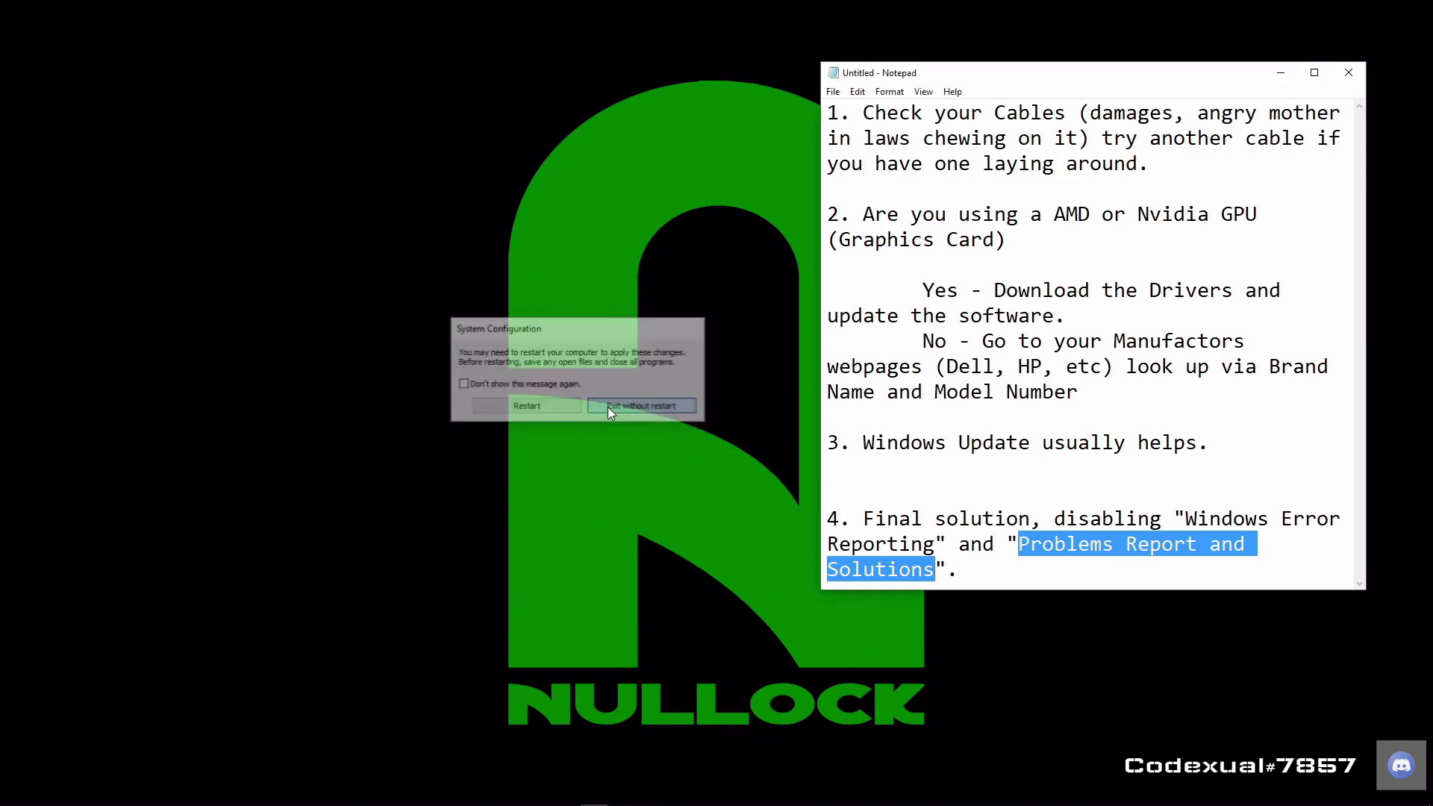
{"action": "left_click_drag", "start_coordinate": [822, 62], "coordinate": [584, 72]}
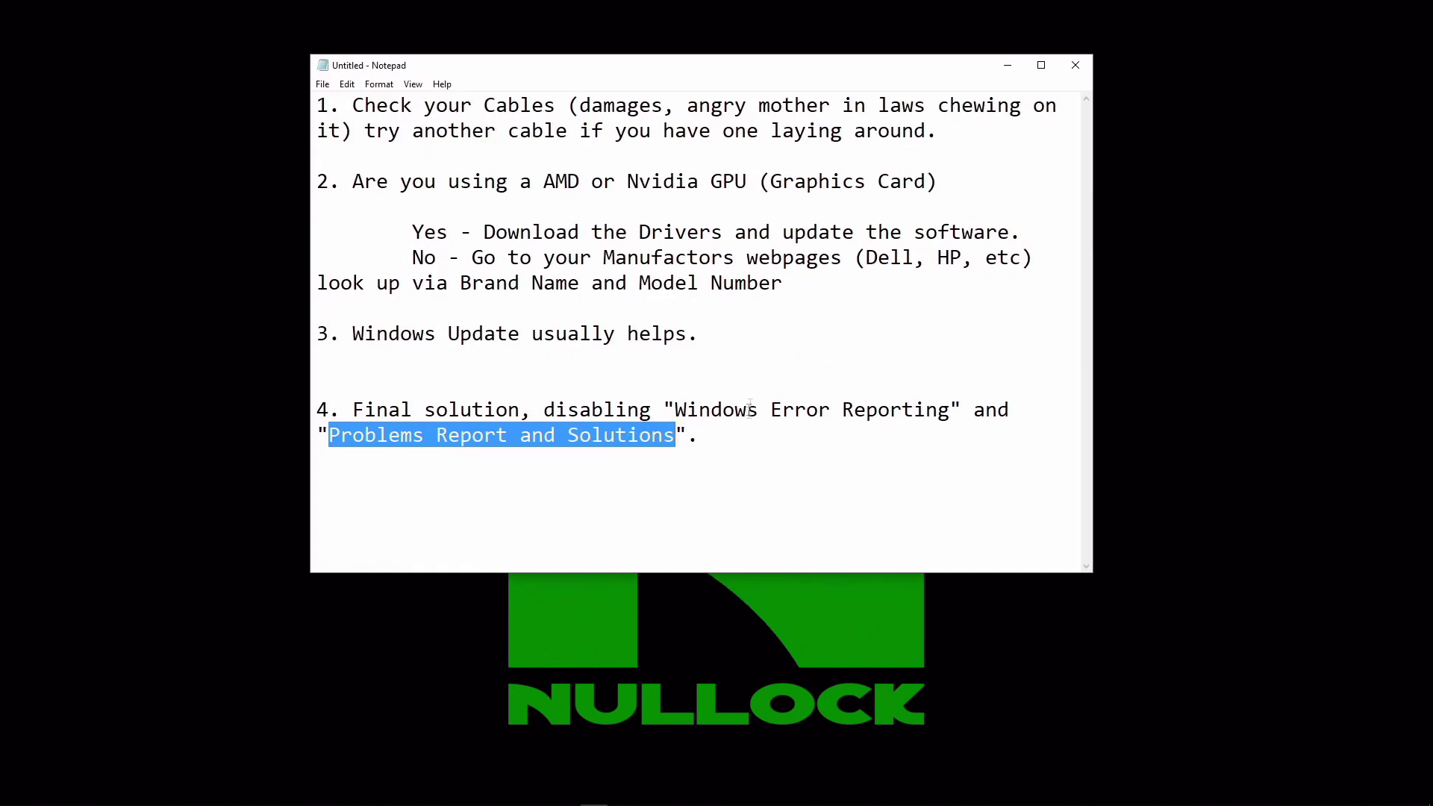
{"action": "left_click_drag", "start_coordinate": [709, 441], "coordinate": [315, 47]}
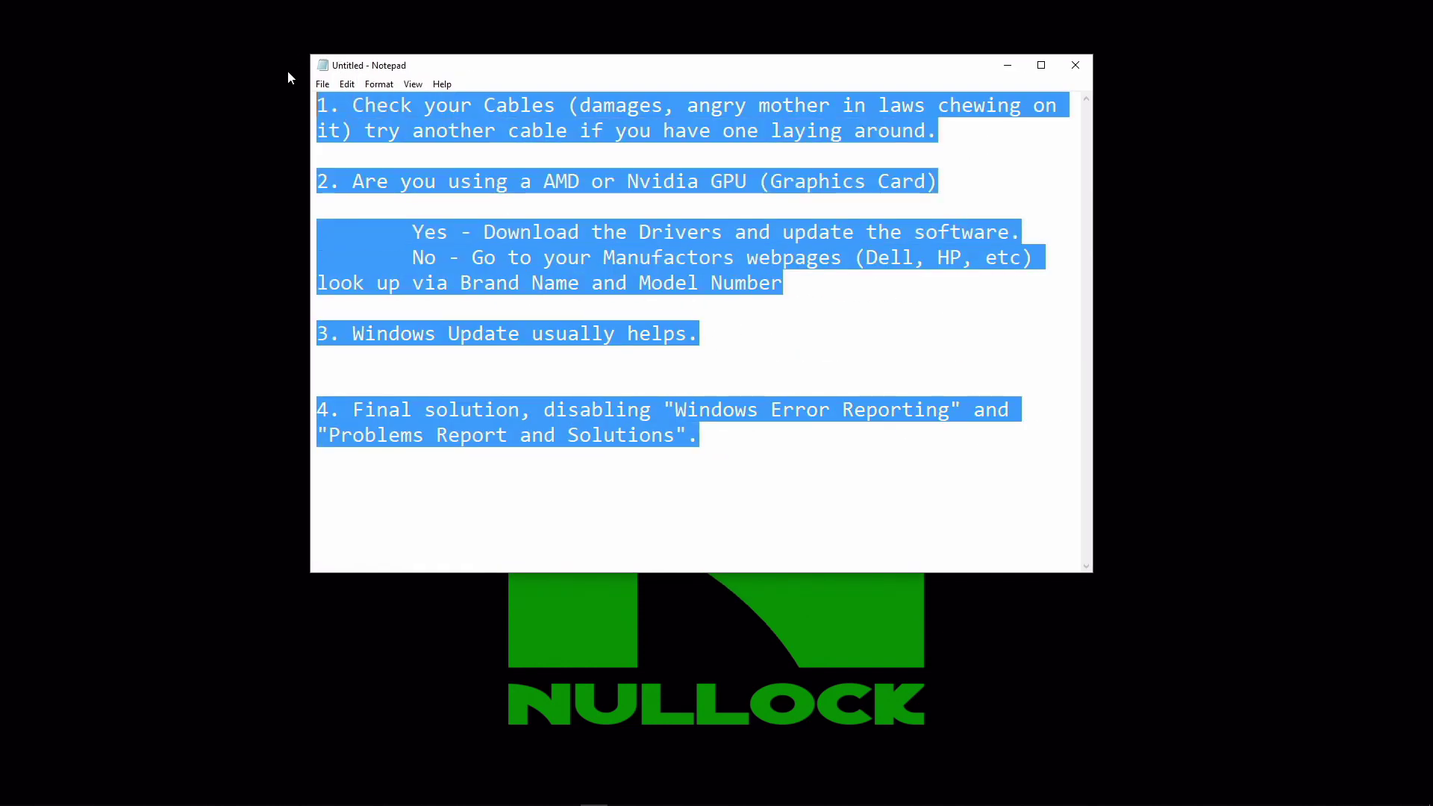
{"action": "left_click", "coordinate": [502, 151]}
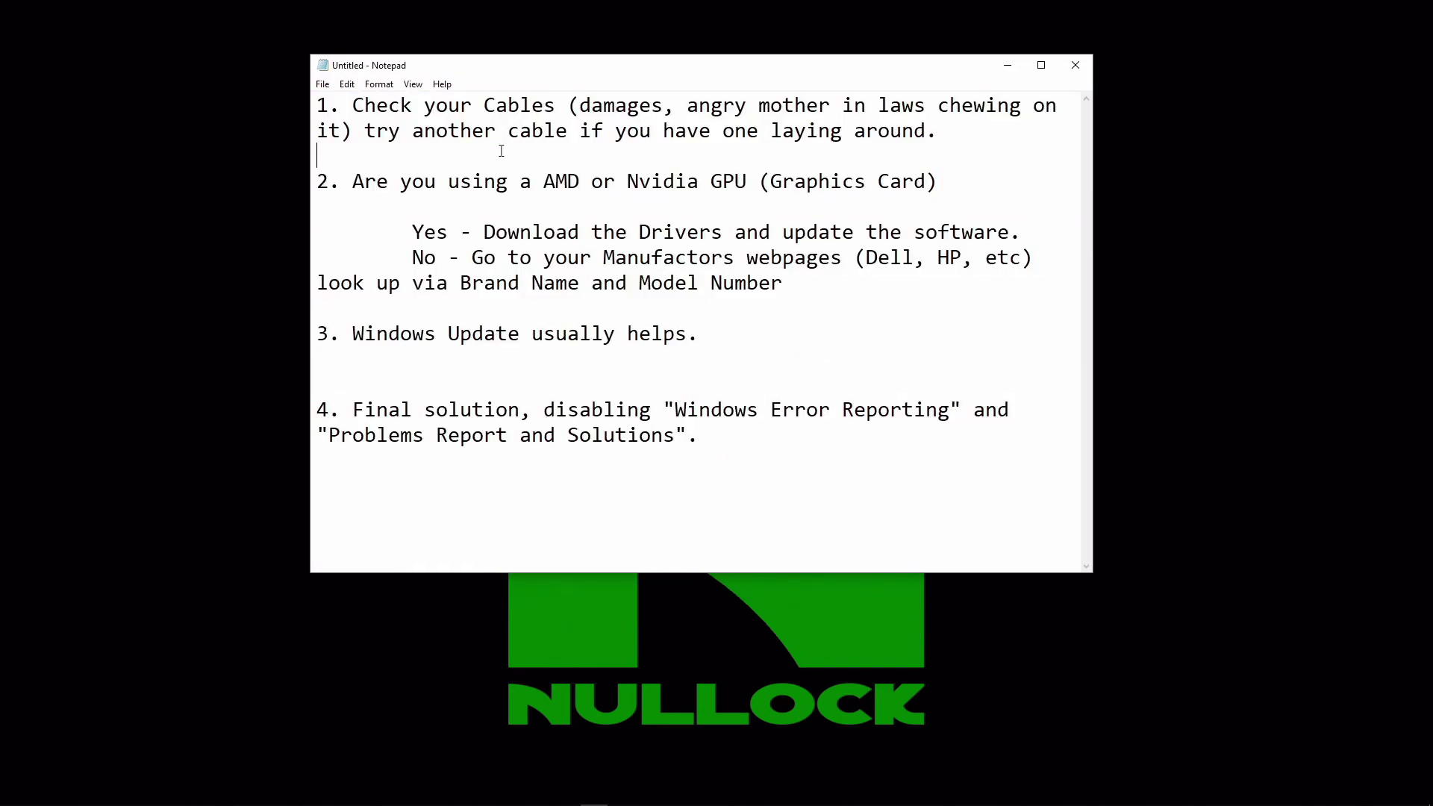
{"action": "left_click_drag", "start_coordinate": [472, 131], "coordinate": [615, 132]}
{"action": "left_click_drag", "start_coordinate": [555, 181], "coordinate": [829, 181]}
{"action": "left_click_drag", "start_coordinate": [578, 217], "coordinate": [902, 232]}
{"action": "left_click", "coordinate": [732, 233]}
{"action": "left_click_drag", "start_coordinate": [627, 232], "coordinate": [896, 230]}
{"action": "left_click", "coordinate": [898, 229]}
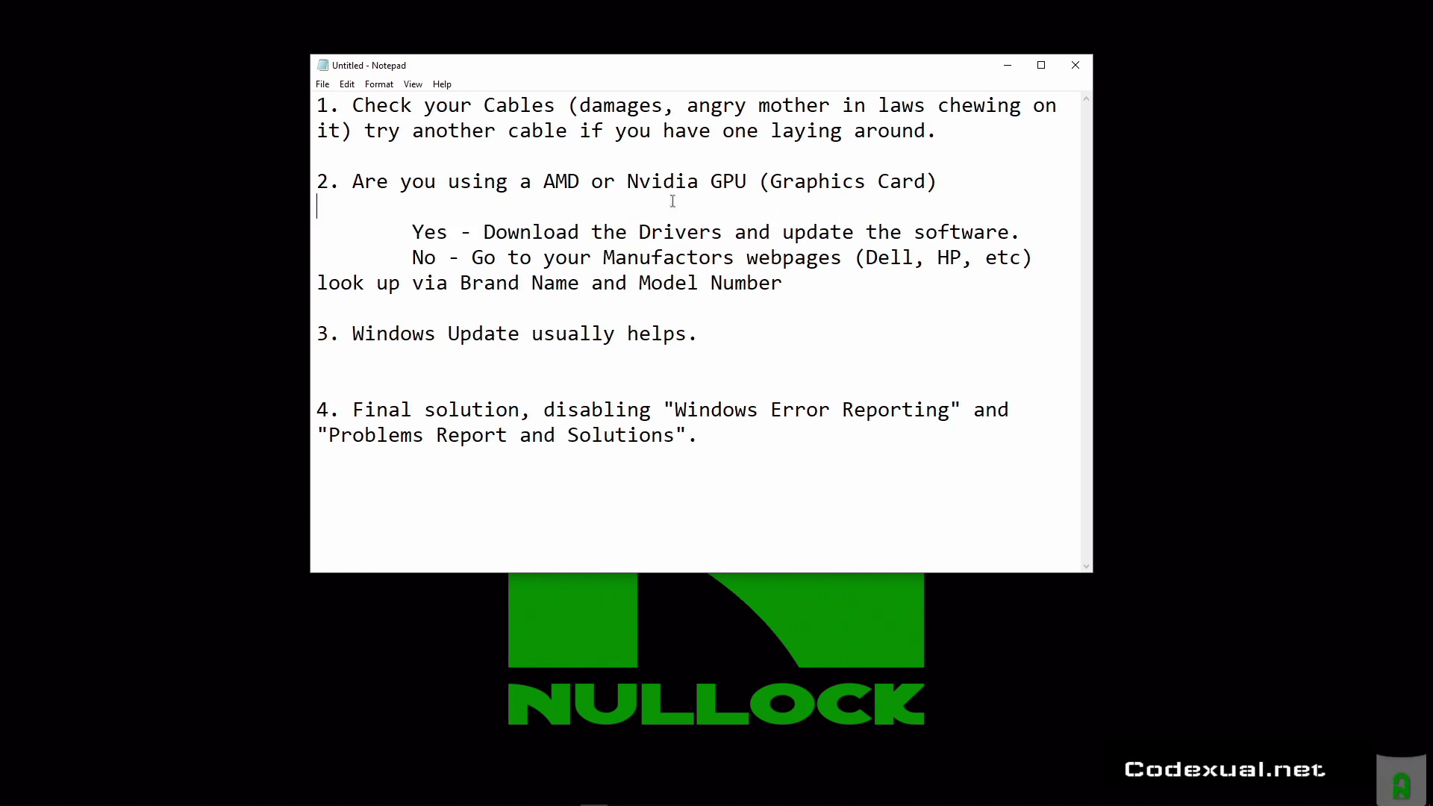
{"action": "left_click_drag", "start_coordinate": [507, 258], "coordinate": [986, 262]}
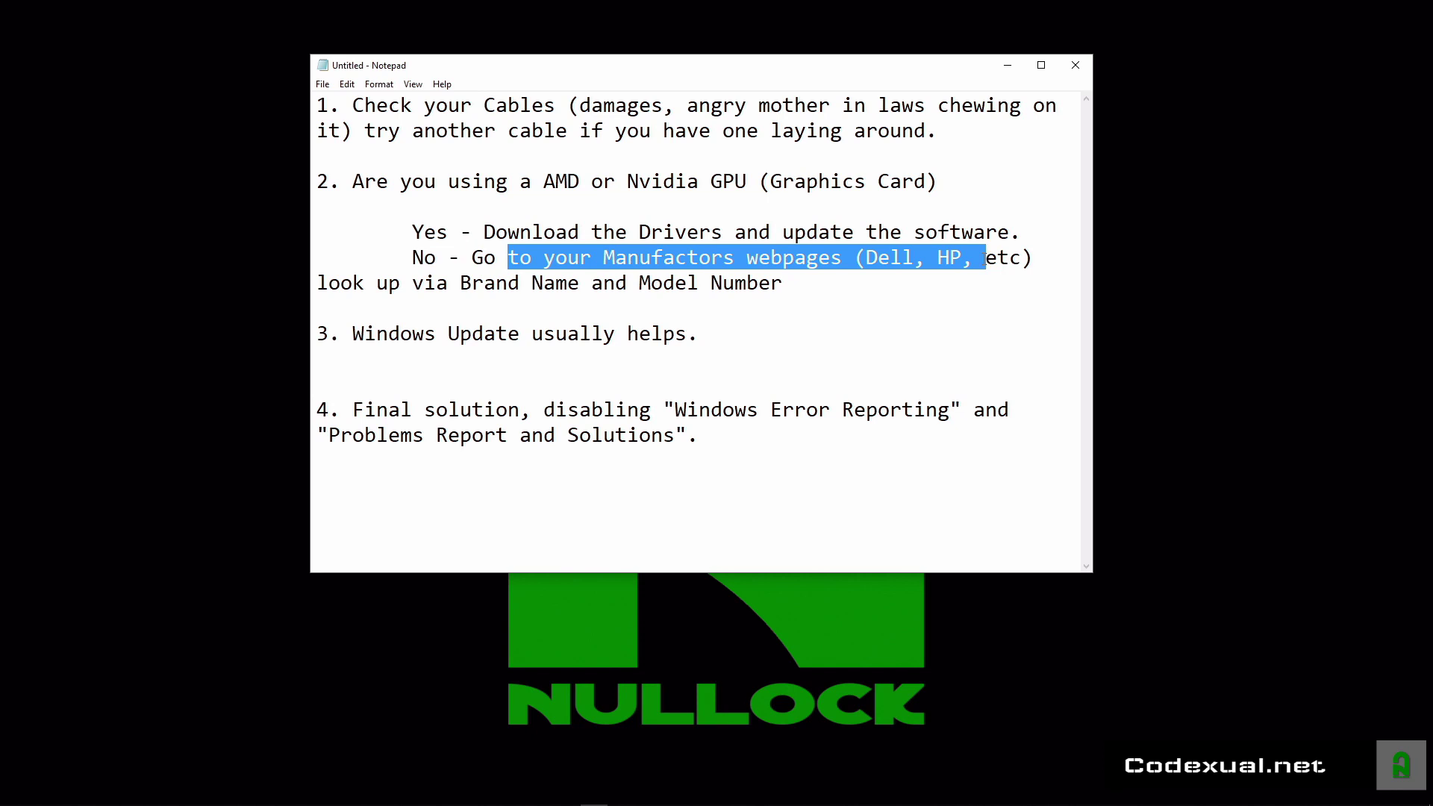
{"action": "left_click_drag", "start_coordinate": [985, 257], "coordinate": [970, 250]}
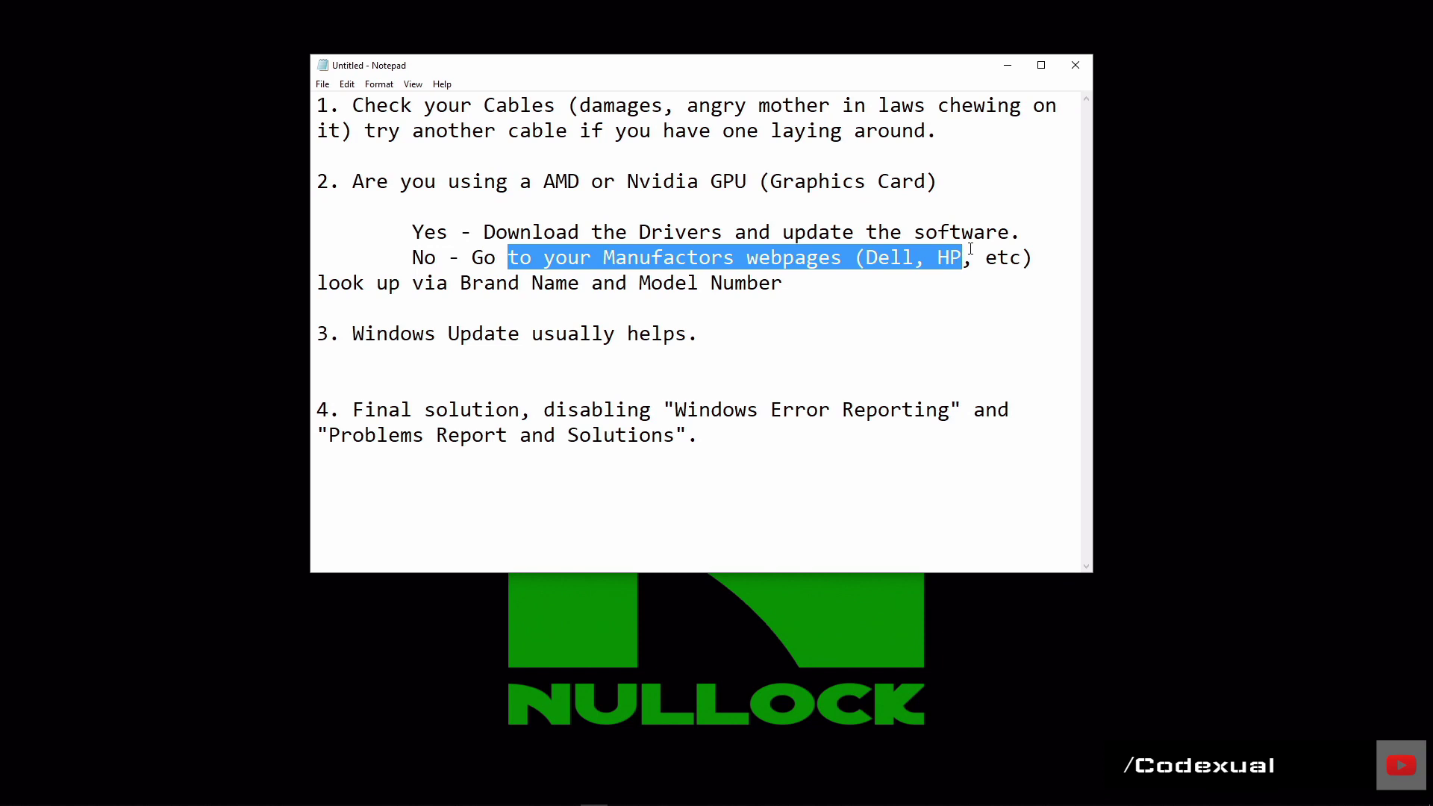
{"action": "left_click_drag", "start_coordinate": [709, 348], "coordinate": [341, 334]}
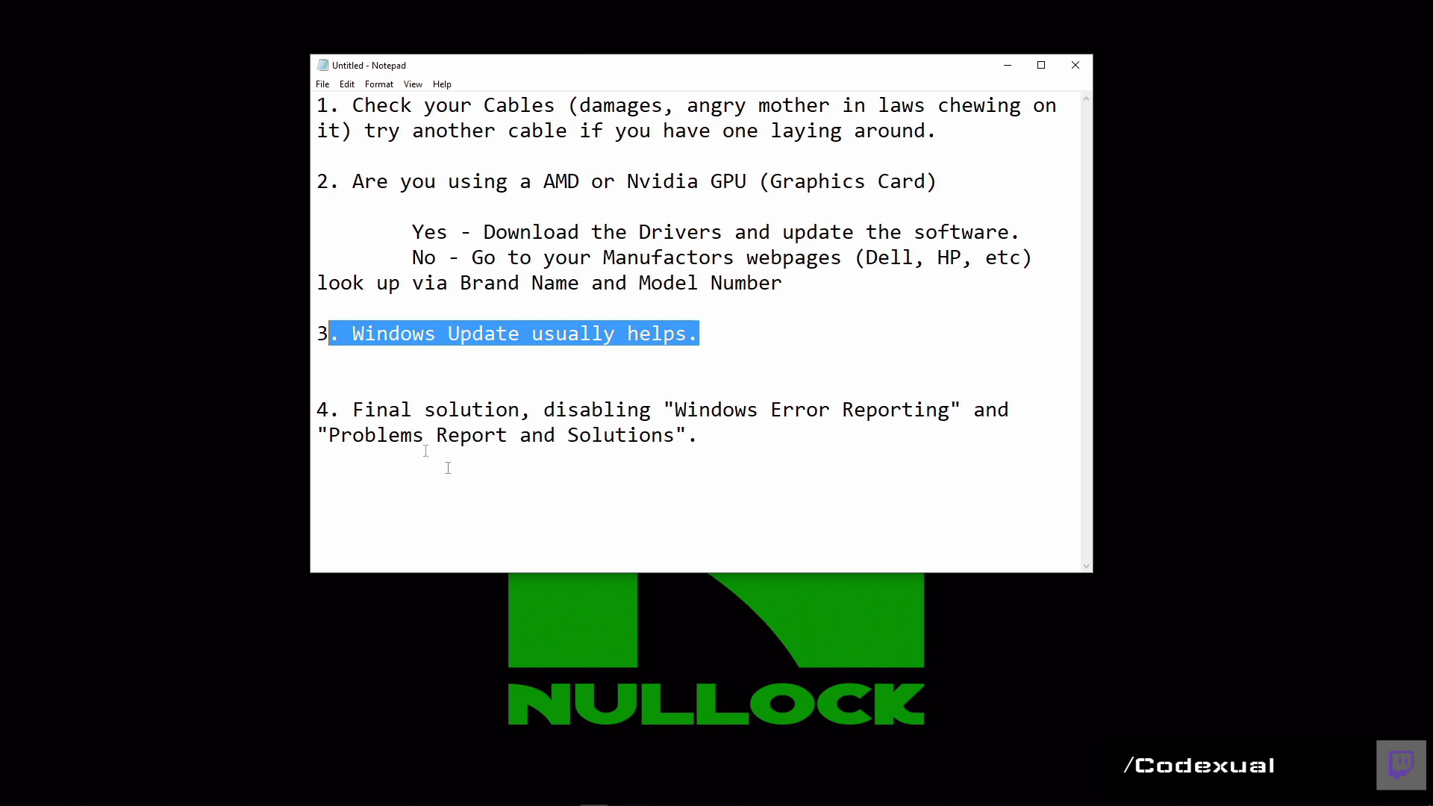
{"action": "left_click", "coordinate": [688, 482]}
{"action": "left_click_drag", "start_coordinate": [739, 473], "coordinate": [313, 400]}
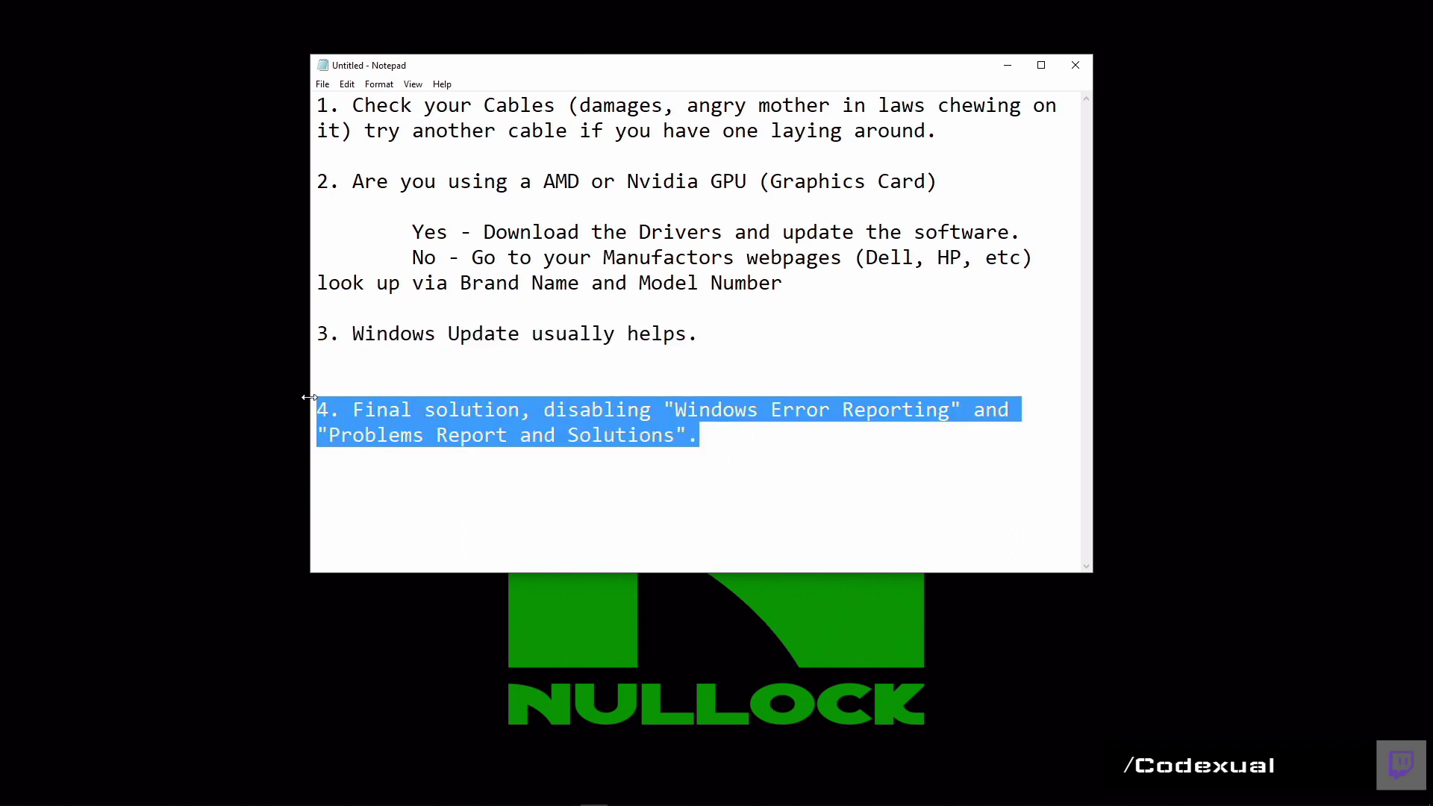